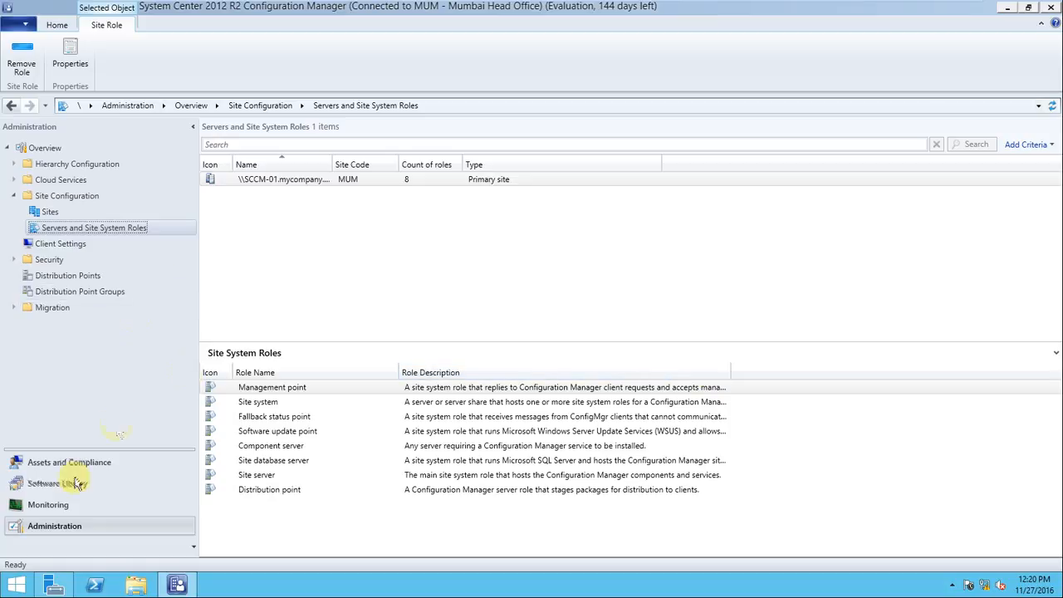
Look through the SCCM-DC1 and Client-01 virtual machines, close Task Manager on Client-01, and return to SCCM-01
left_click(59, 579)
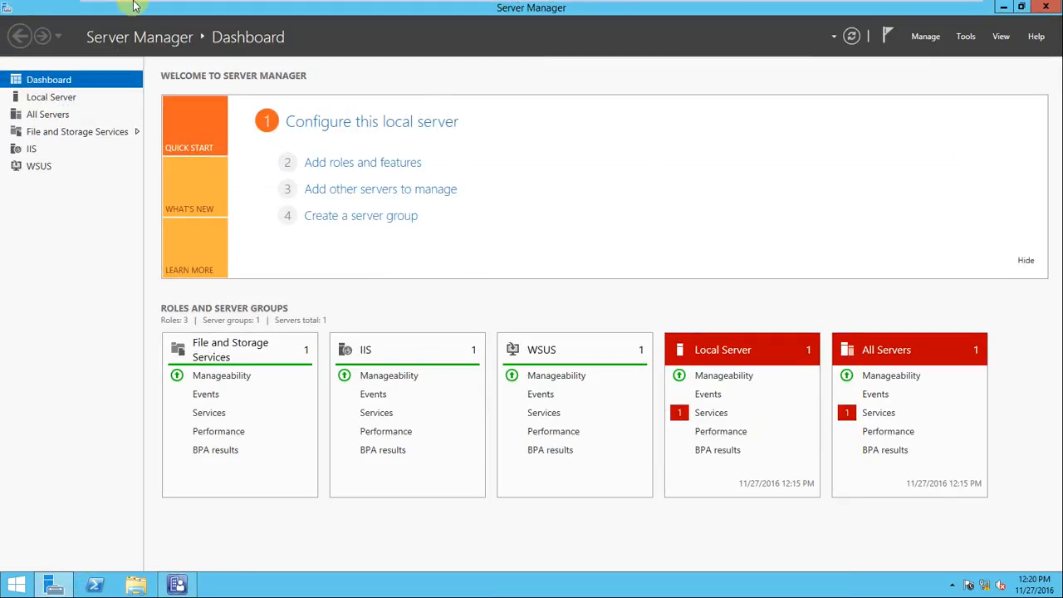
mouse_move(135, 2)
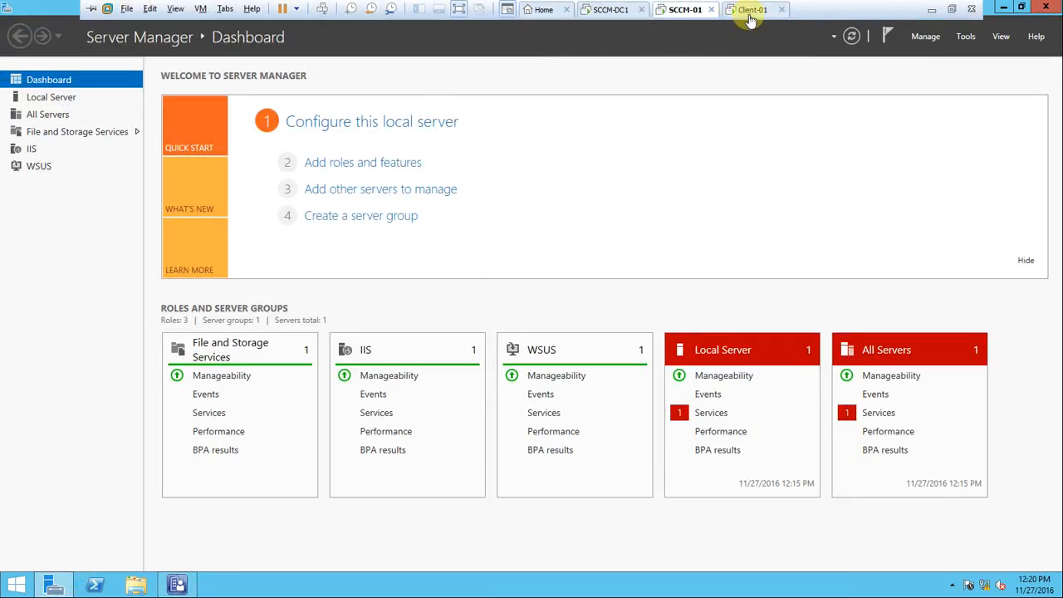
left_click(617, 11)
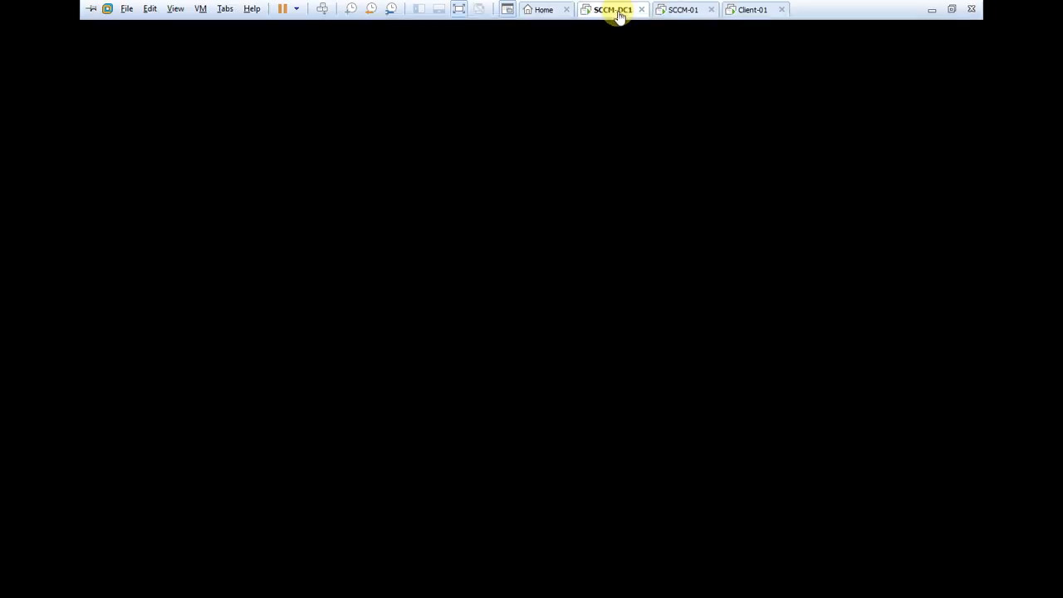
left_click(683, 10)
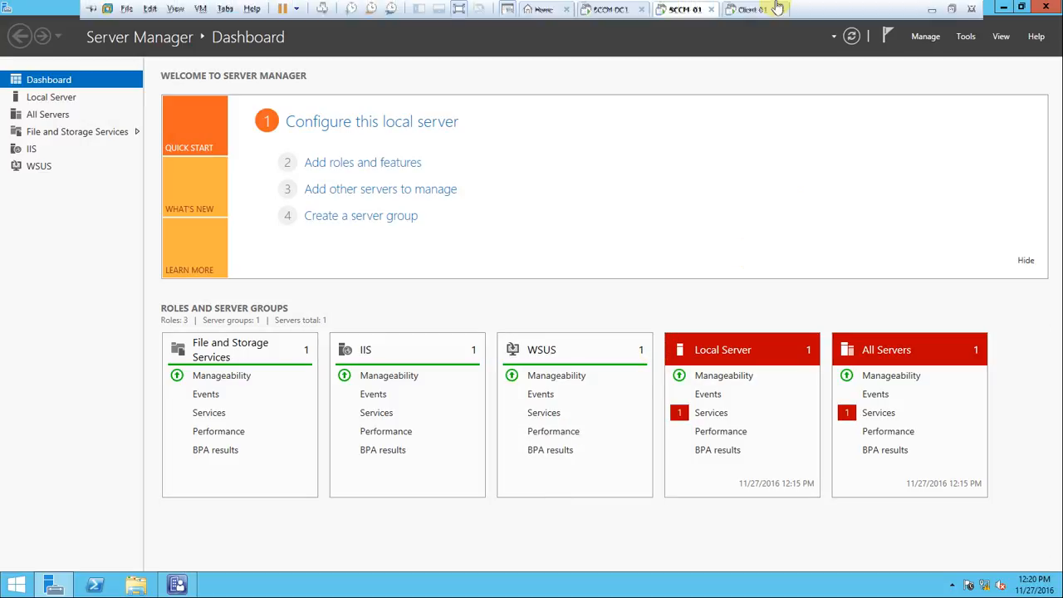
left_click(755, 9)
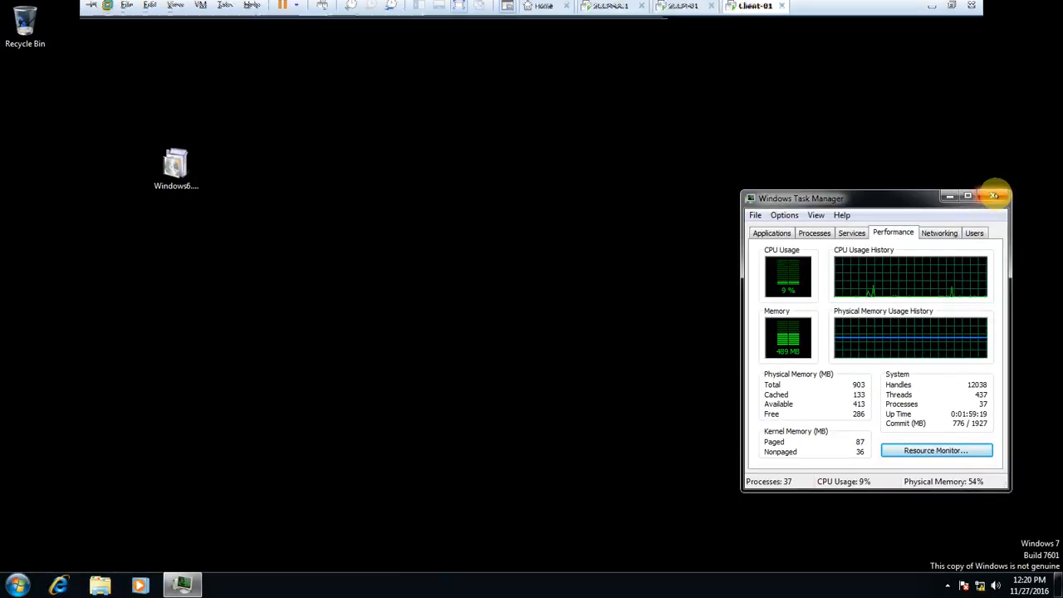
left_click(994, 197)
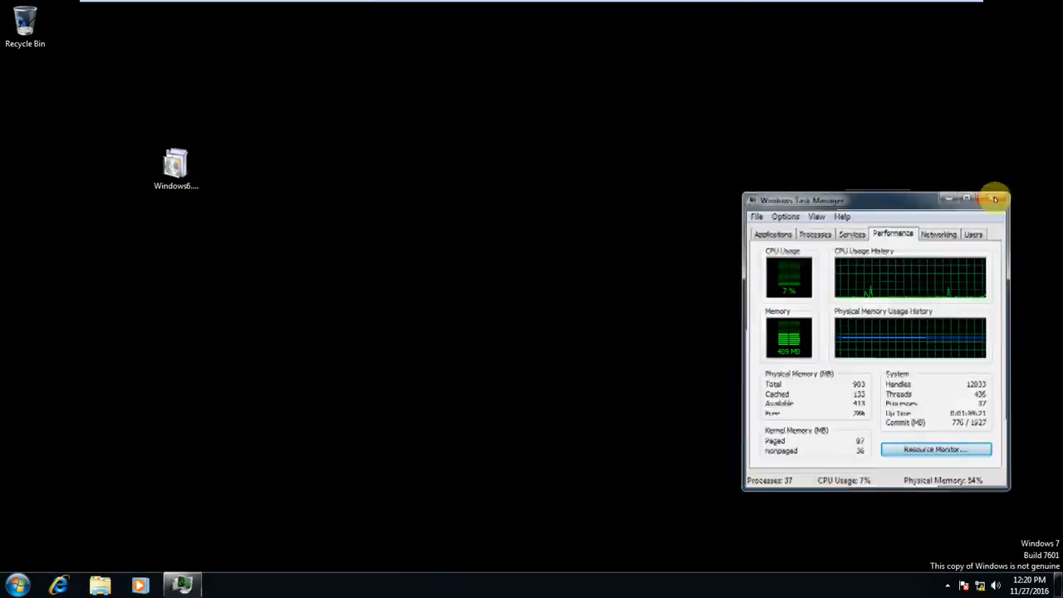
mouse_move(683, 6)
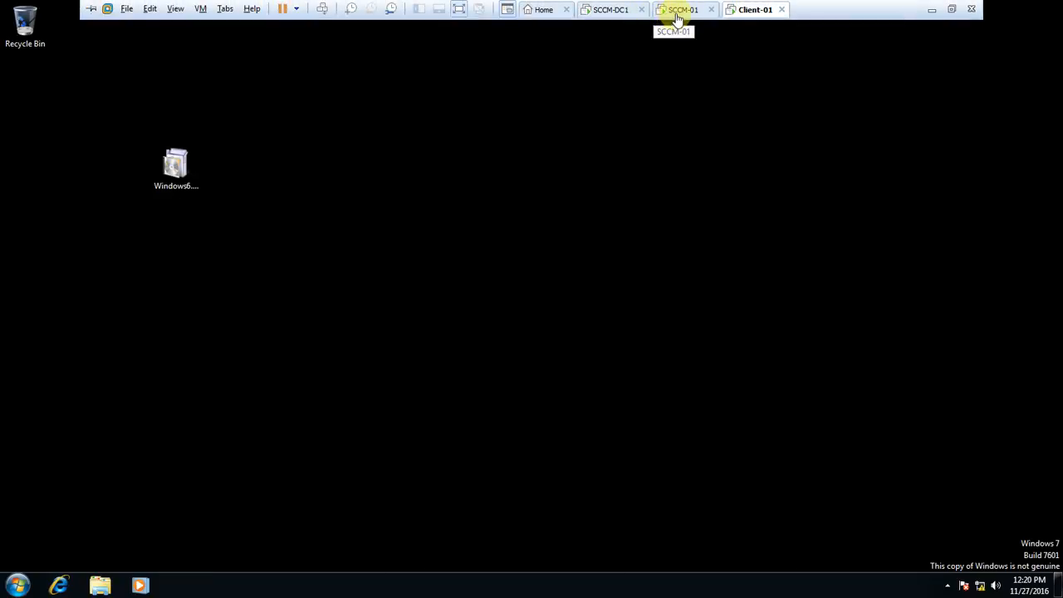
left_click(677, 15)
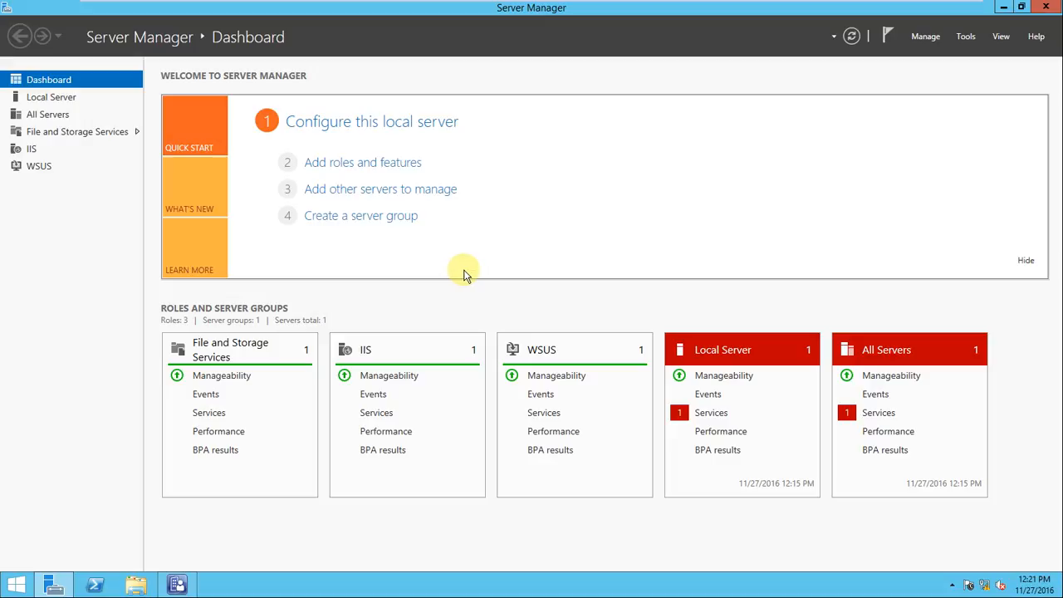
Examine the roles list for the SCCM-01 server in the Add Roles and Features Wizard, including Windows Deployment Services, and cancel the wizard
left_click(371, 162)
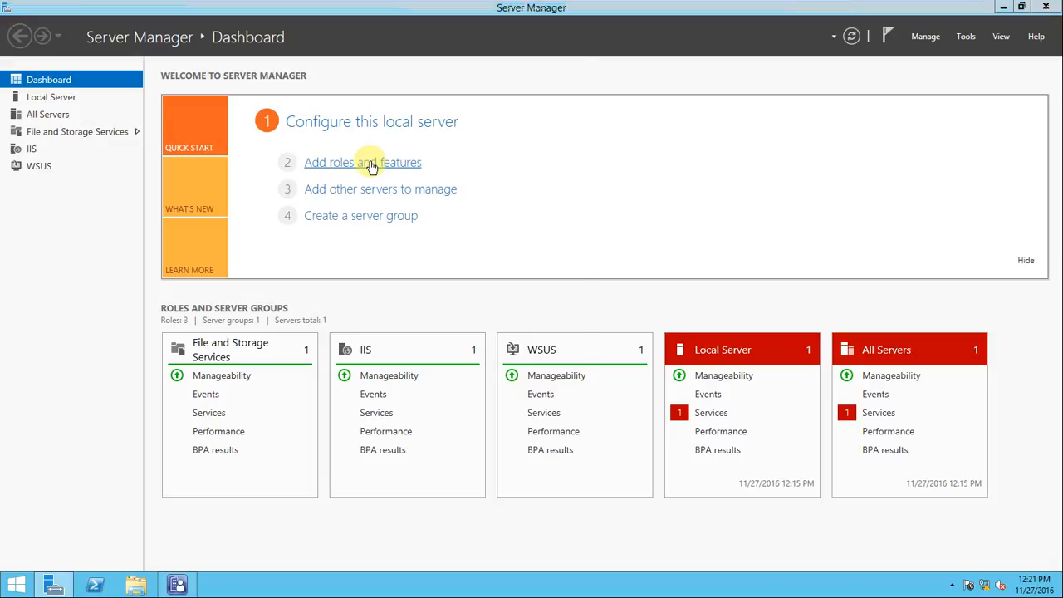
left_click(412, 408)
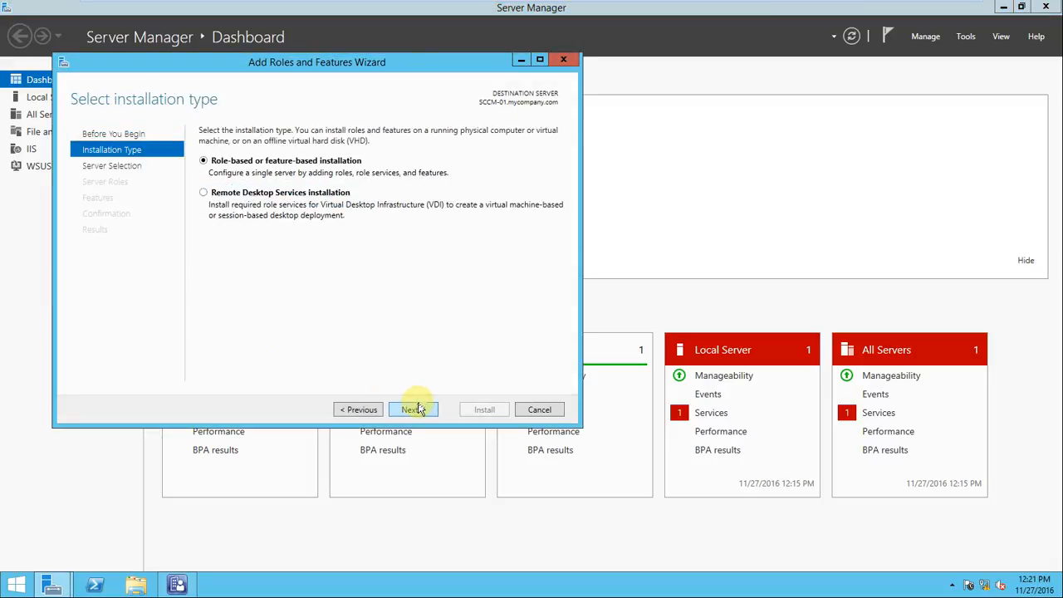
left_click(413, 410)
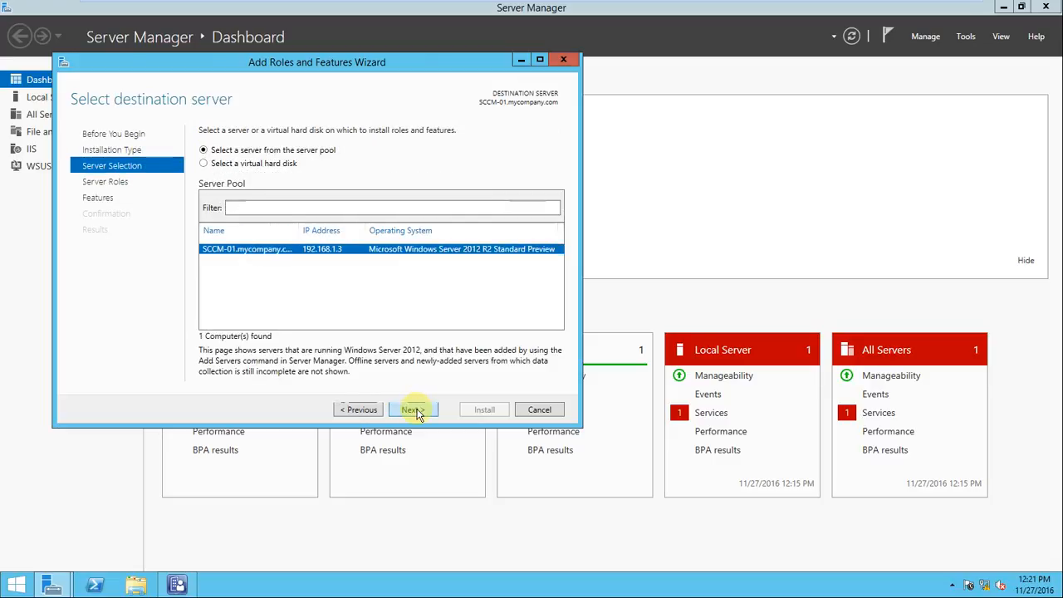
left_click(413, 409)
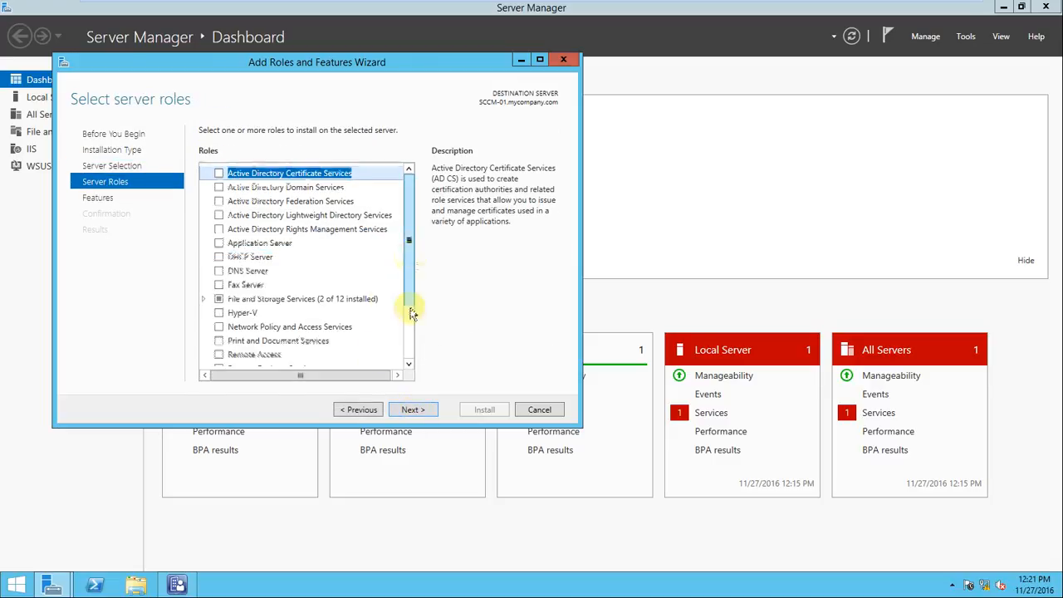
left_click_drag(410, 303, 406, 373)
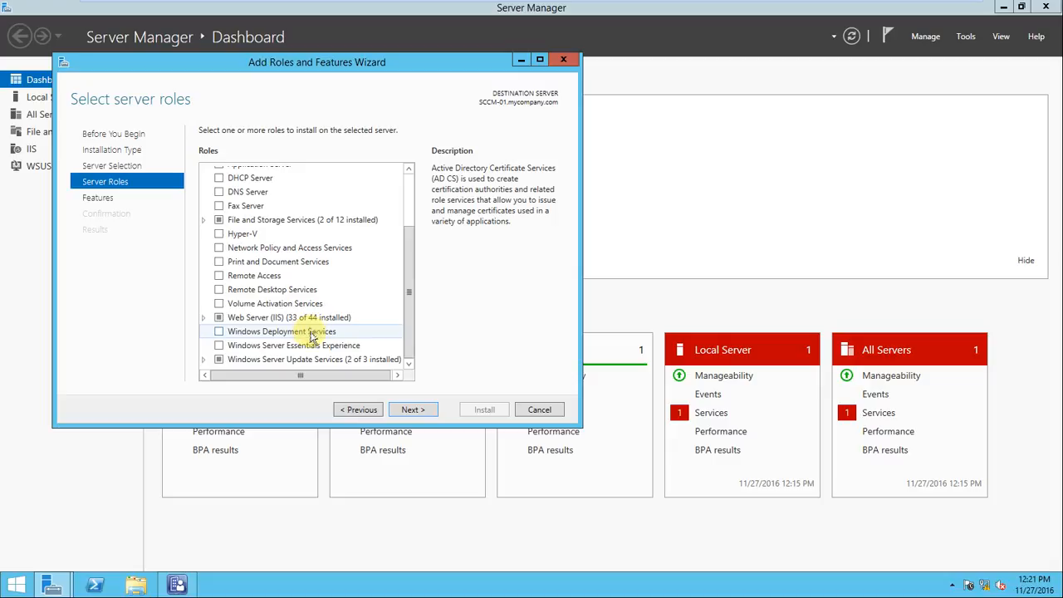
left_click(540, 409)
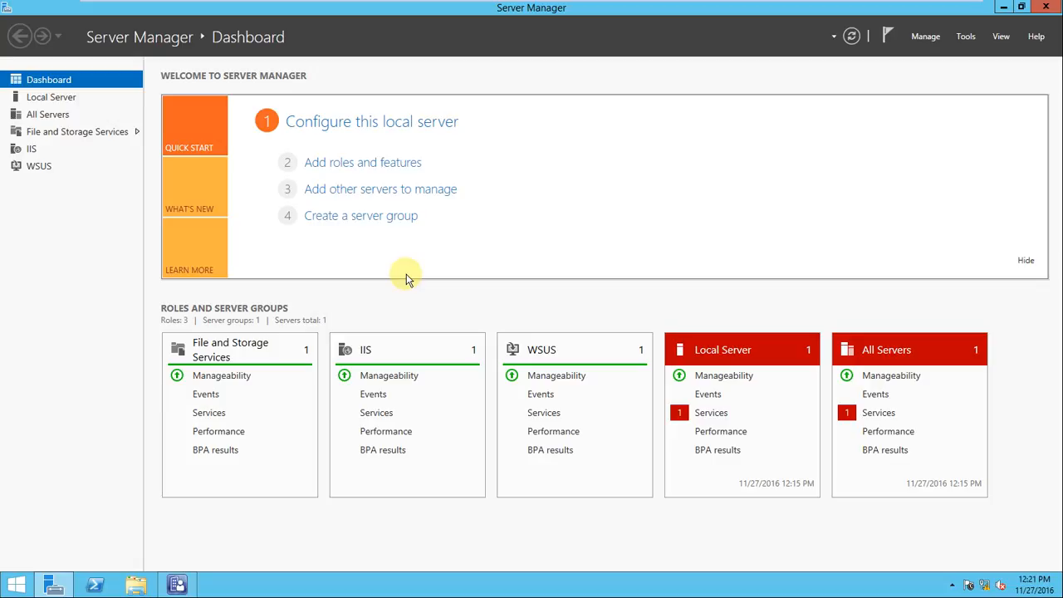
Switch back to the Configuration Manager console and select the MUM - Mumbai Head Office primary site under Administration's Sites
left_click(1001, 9)
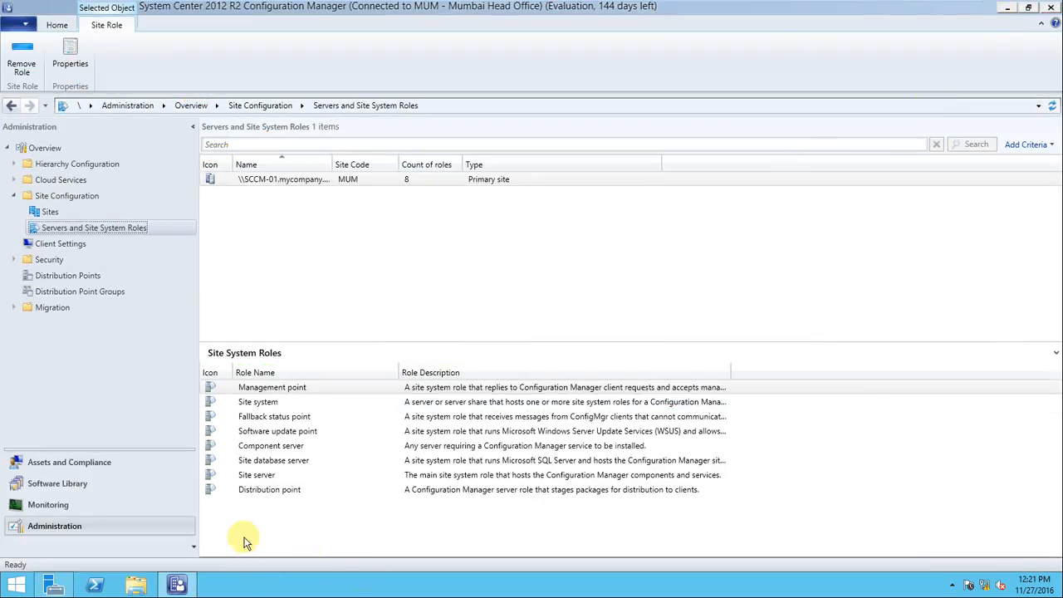
left_click(68, 463)
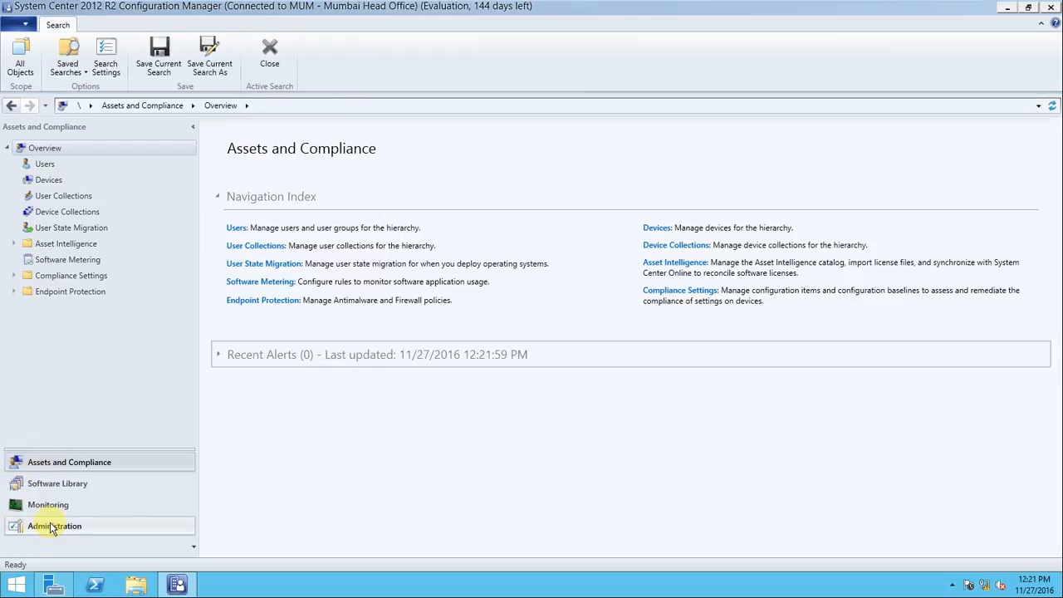
left_click(45, 213)
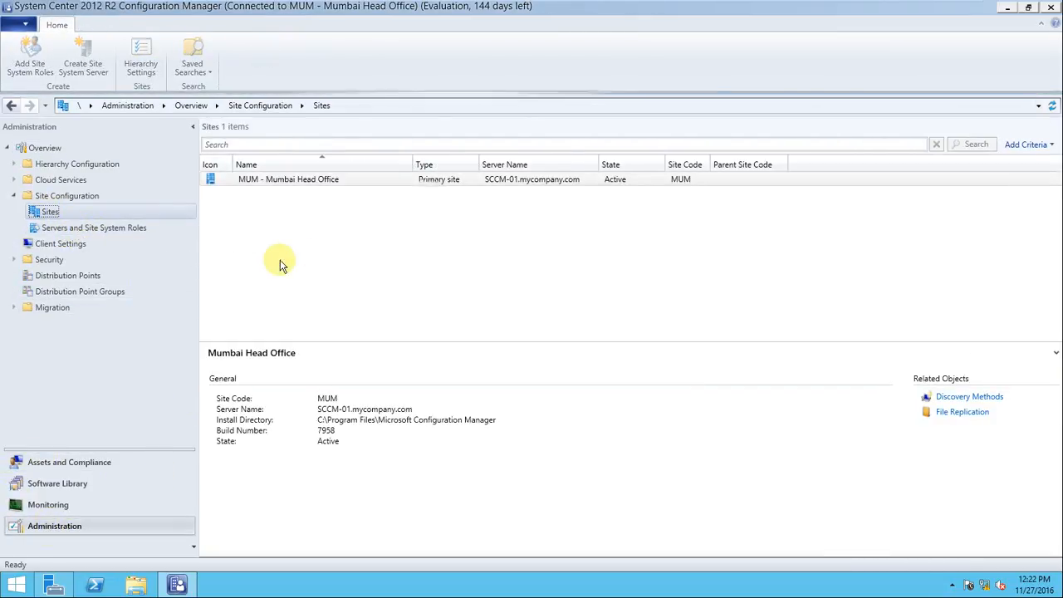
left_click(628, 178)
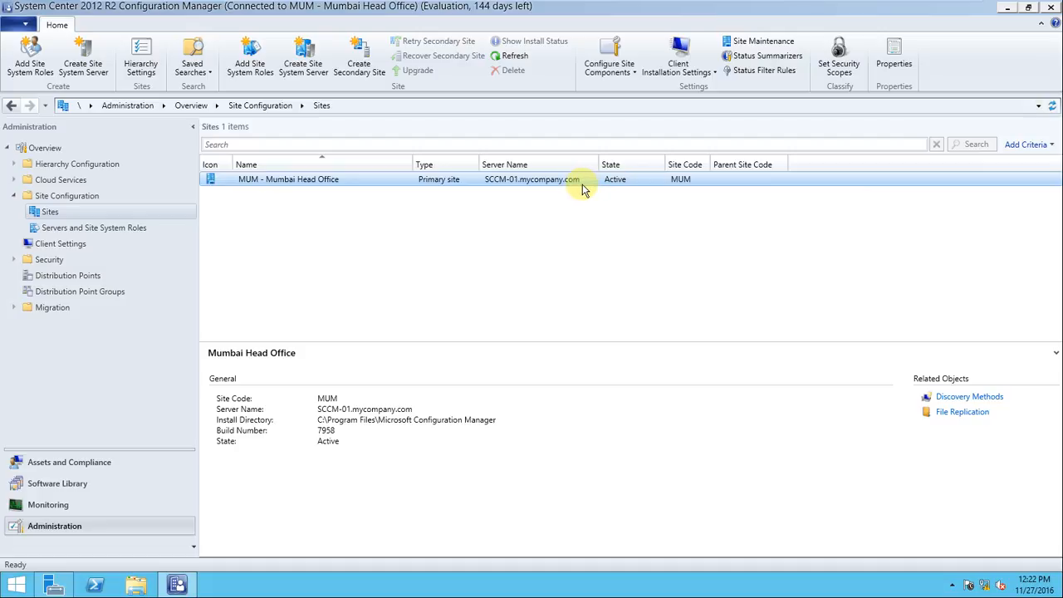
Review the site's Software Distribution component properties, including the Network Access Account options, and close them without changes
left_click(634, 73)
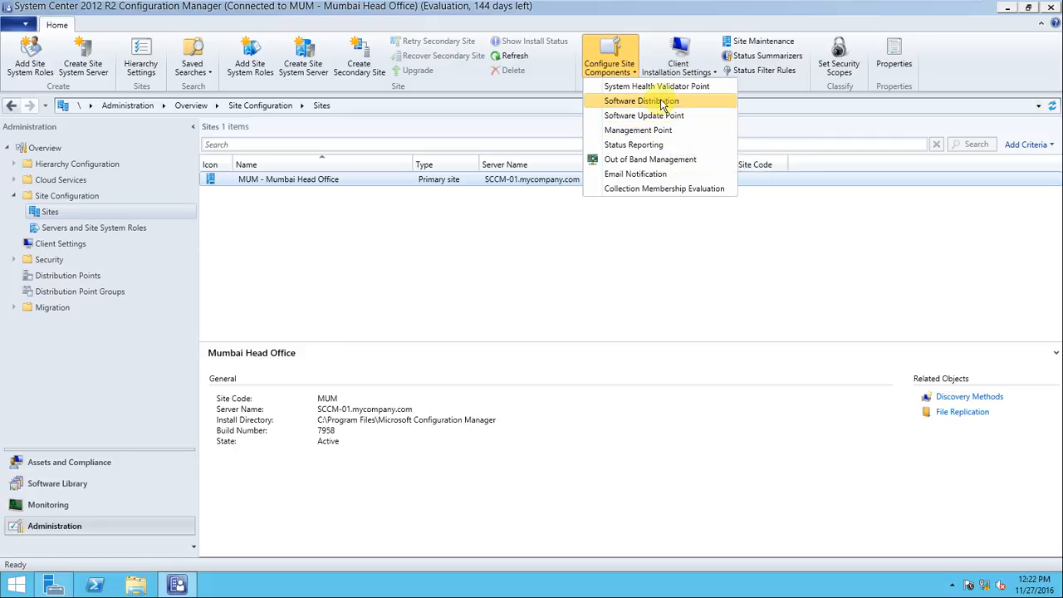
left_click(660, 102)
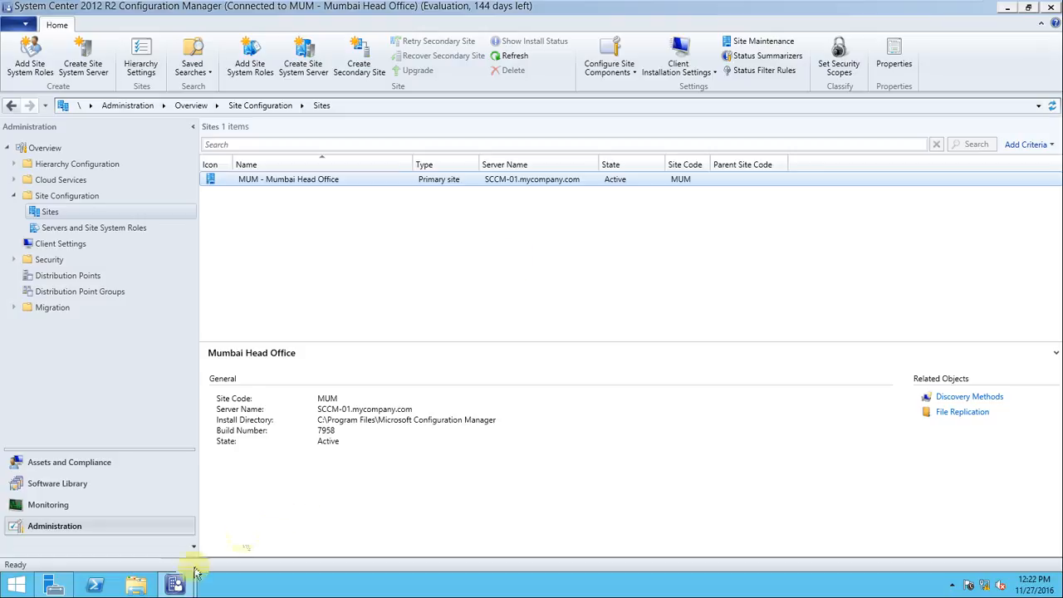
mouse_move(174, 582)
left_click(270, 516)
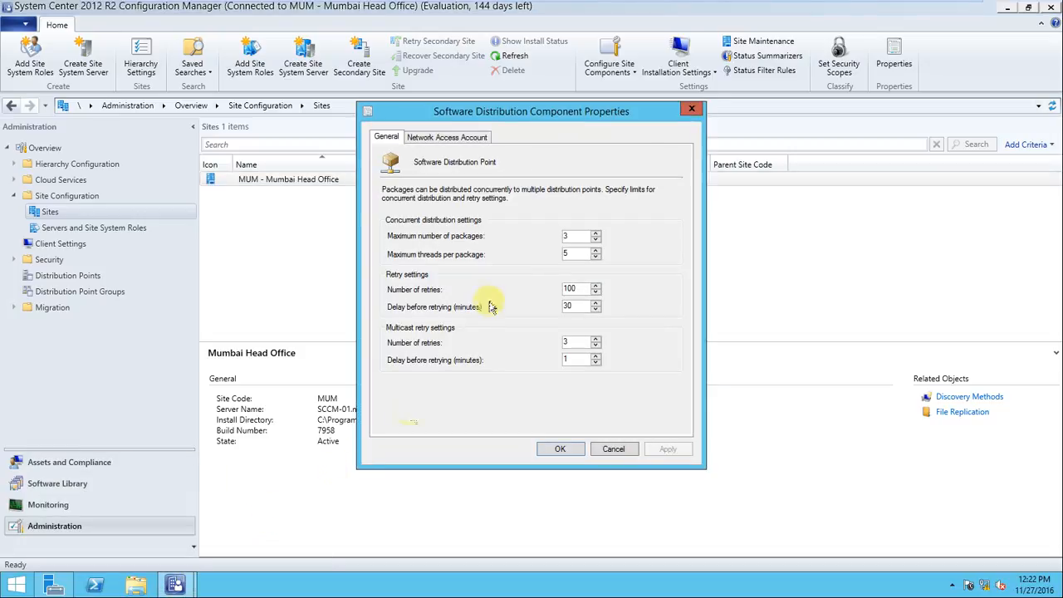
left_click(683, 110)
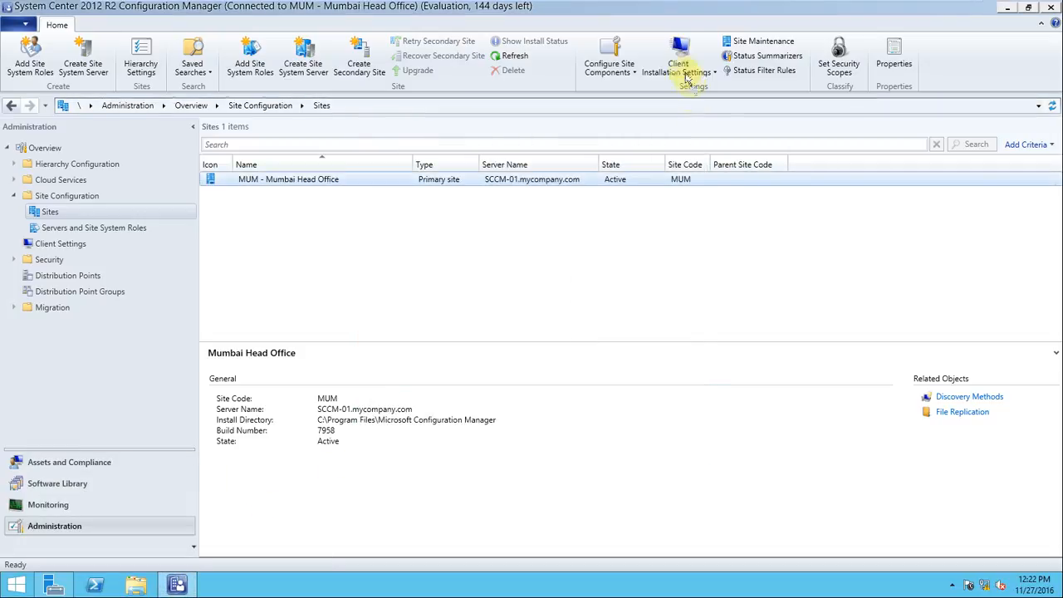
left_click(618, 69)
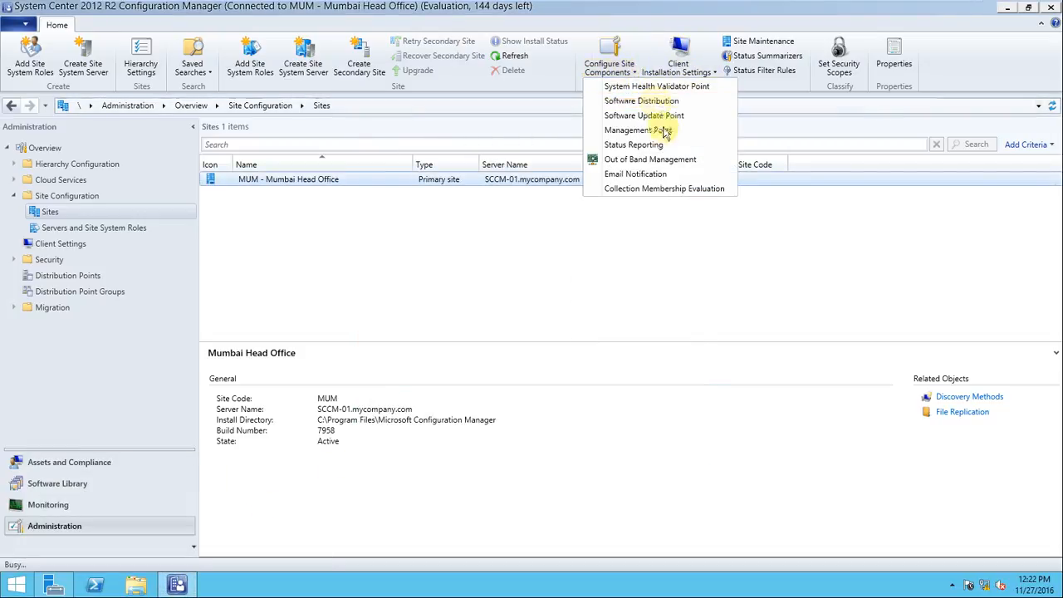
left_click(652, 101)
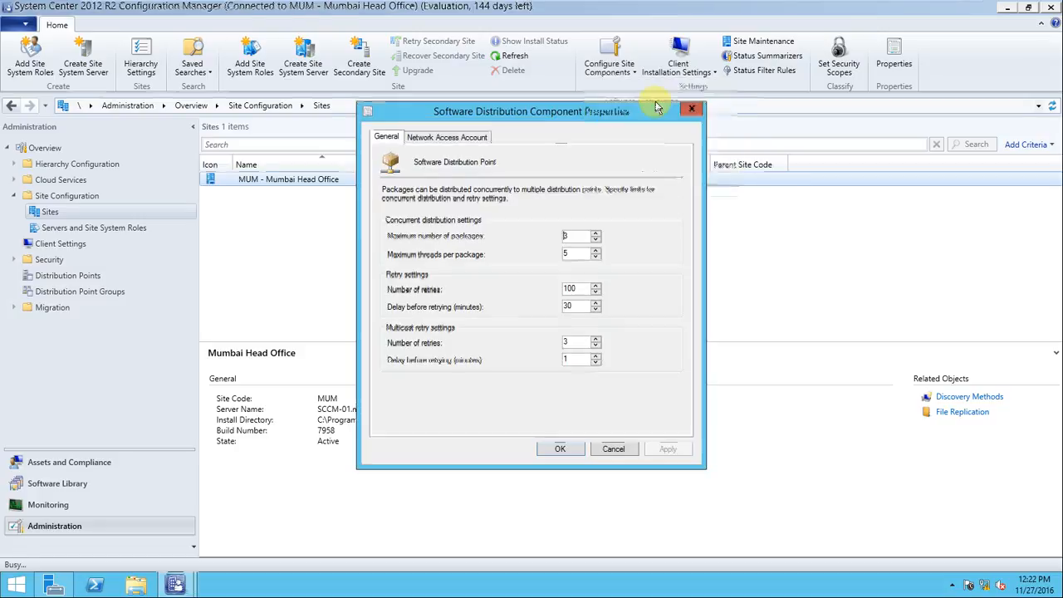
left_click(461, 137)
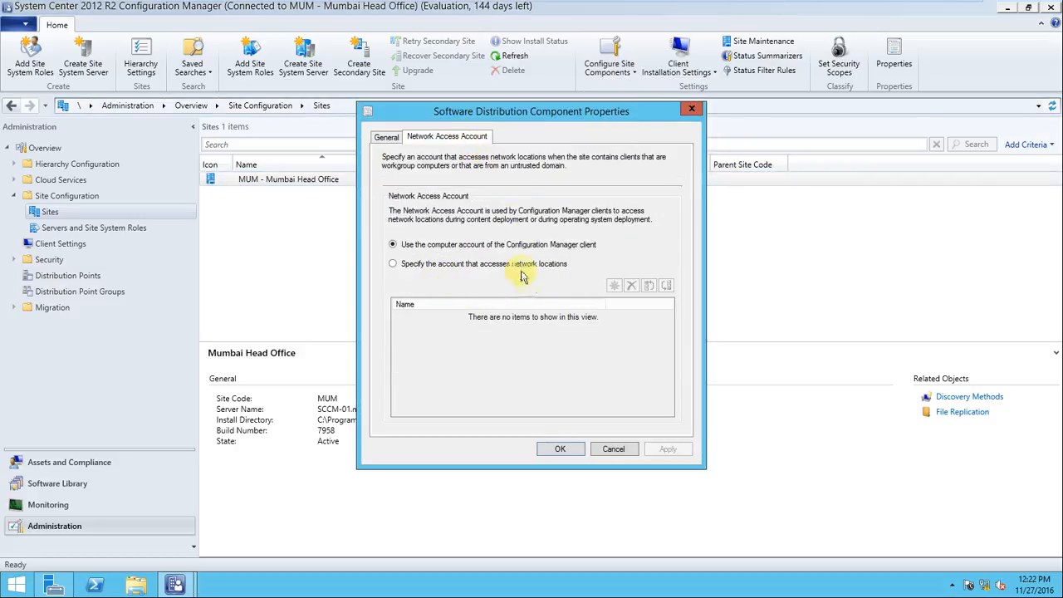
left_click(691, 108)
Review the classifications in the site's Software Update Point component properties and close them without changes
left_click(630, 79)
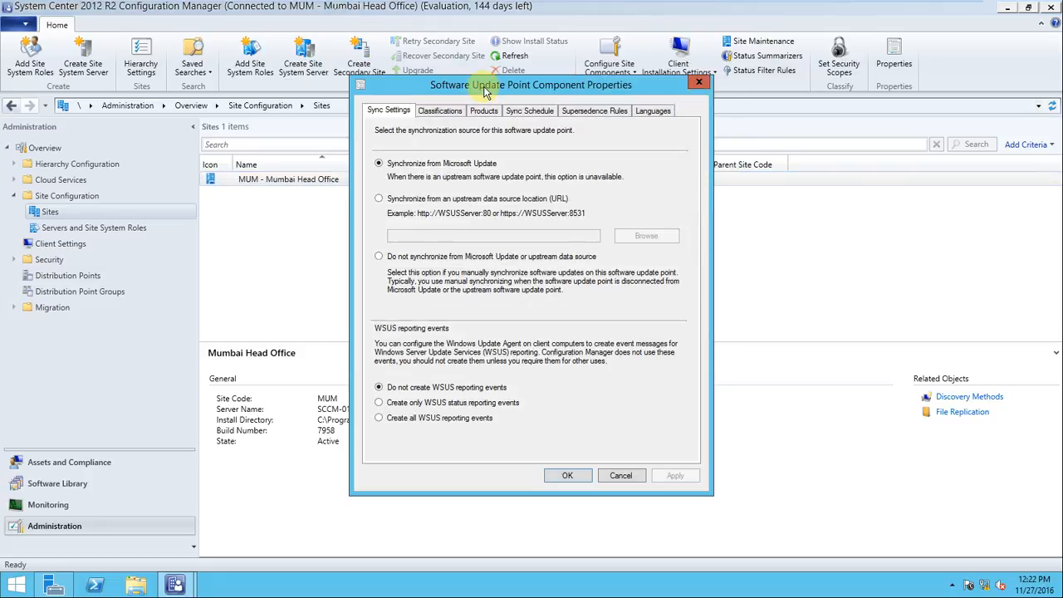
left_click(440, 110)
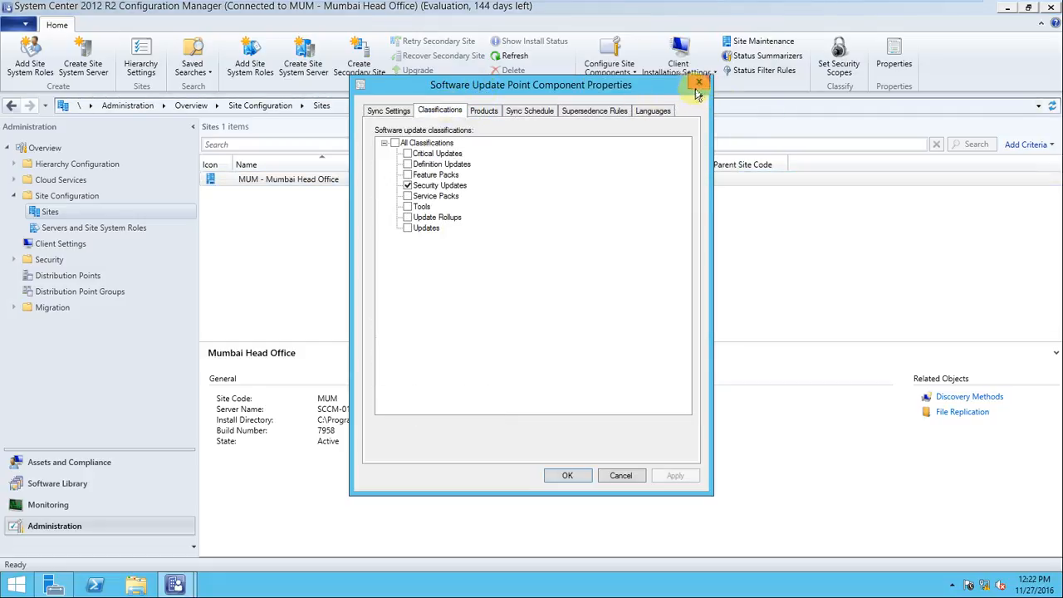
left_click(699, 84)
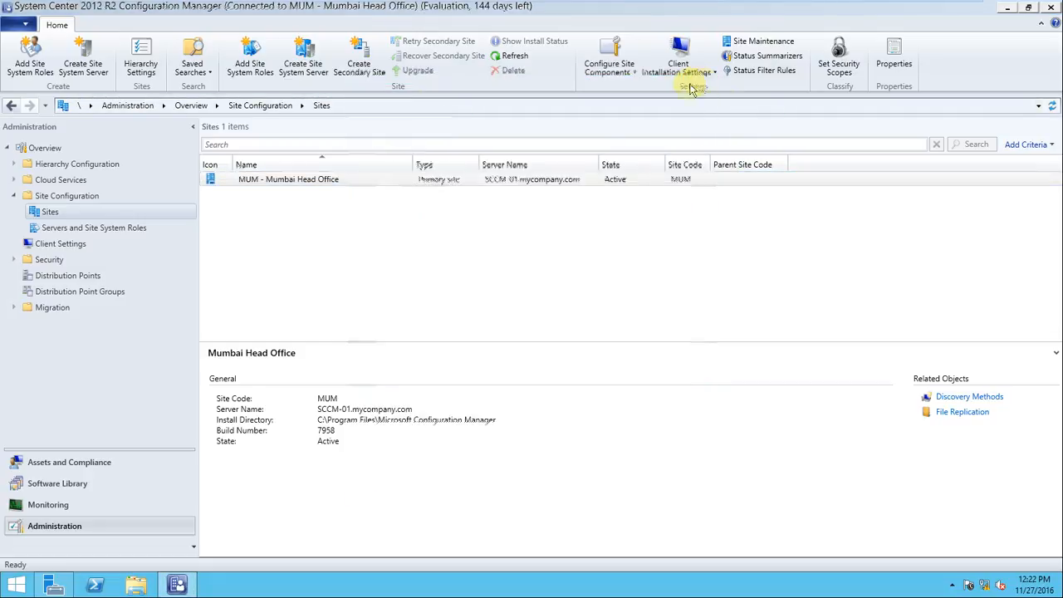
Specify the existing MYCOMPANY\Administrator account as the Software Distribution component's Network Access Account and apply the change
left_click(608, 66)
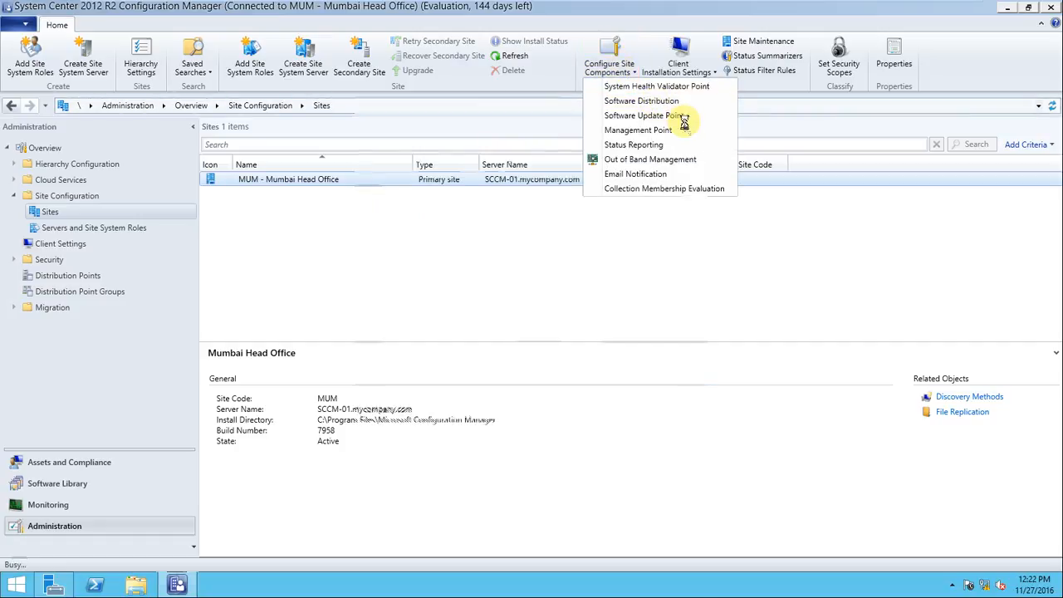
left_click(656, 101)
left_click(469, 138)
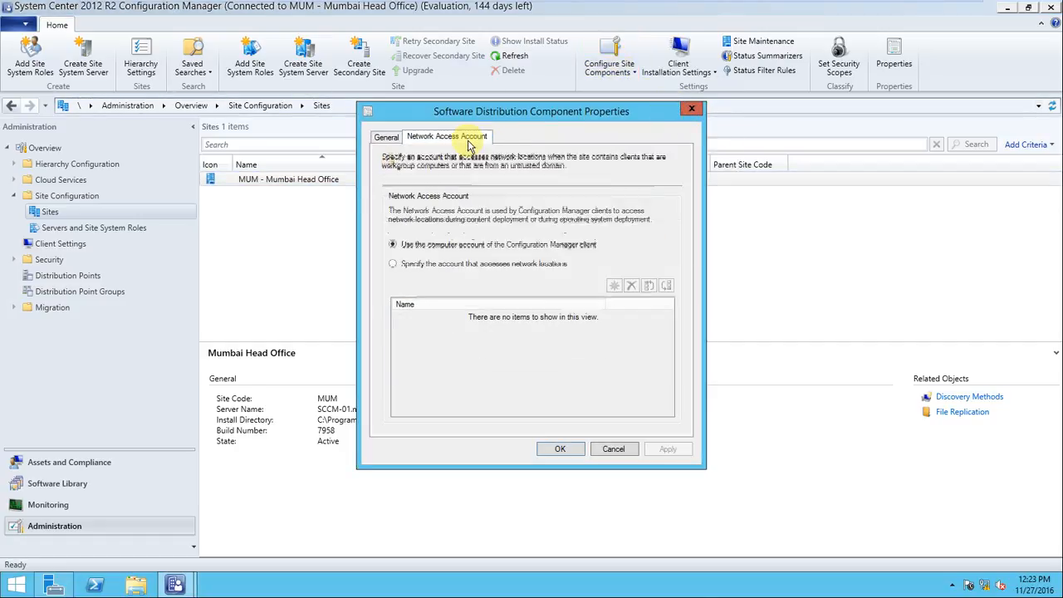
left_click(392, 264)
left_click(614, 287)
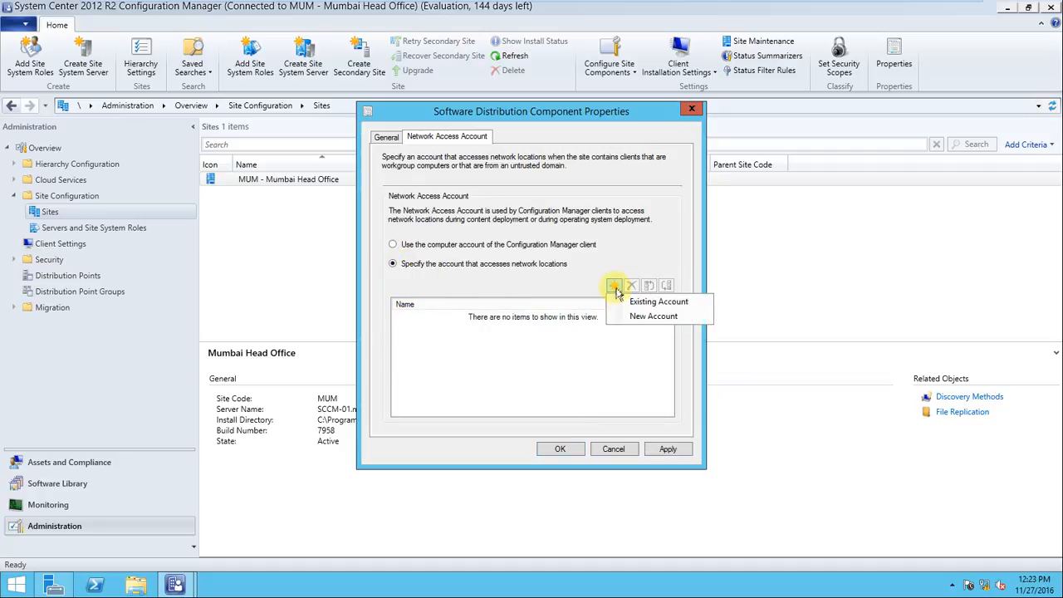
left_click(647, 299)
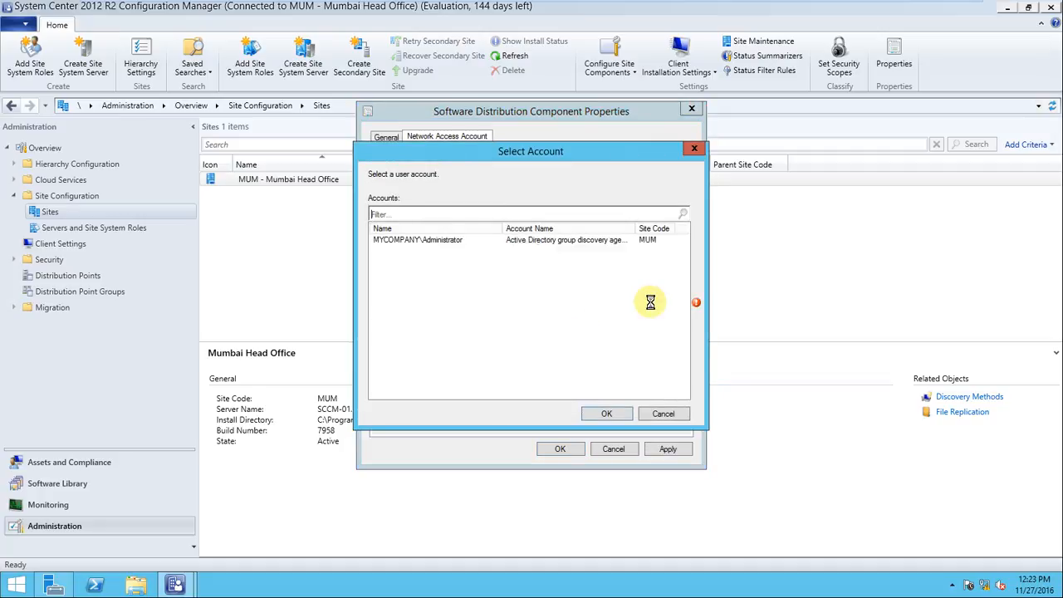
left_click(441, 241)
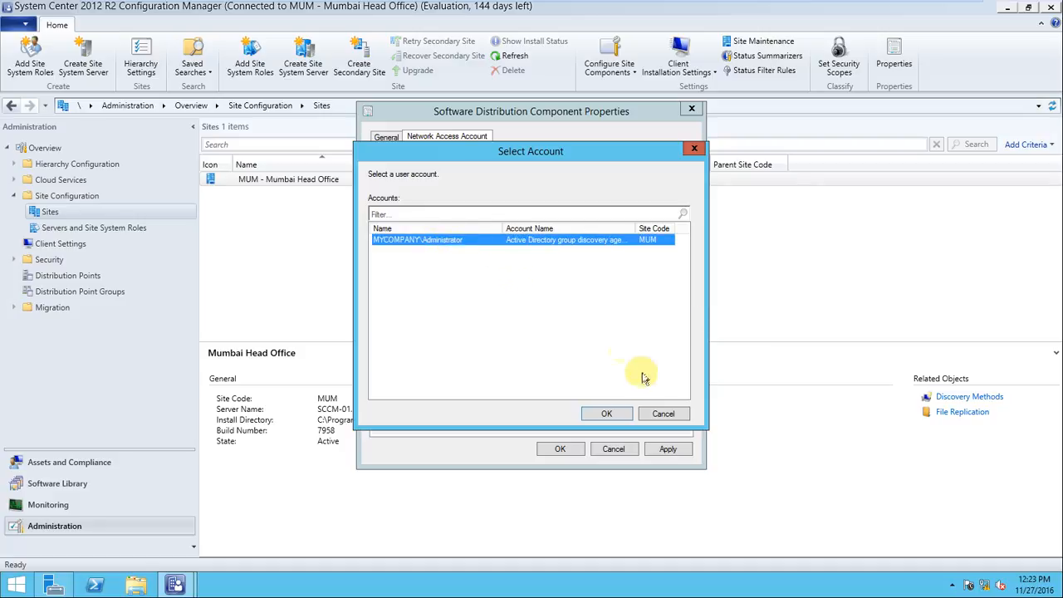
left_click(610, 412)
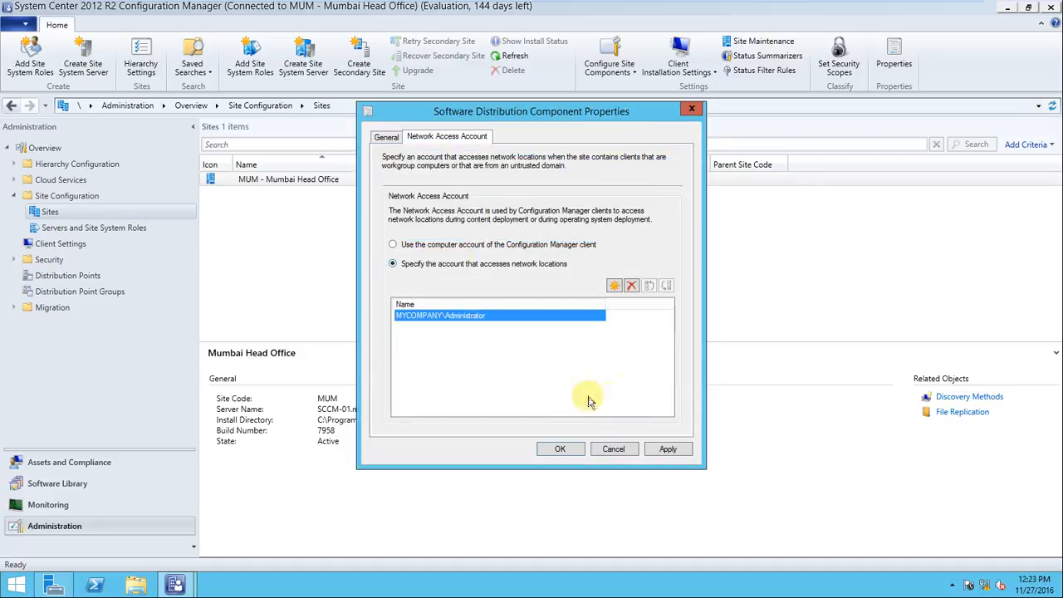
left_click(674, 448)
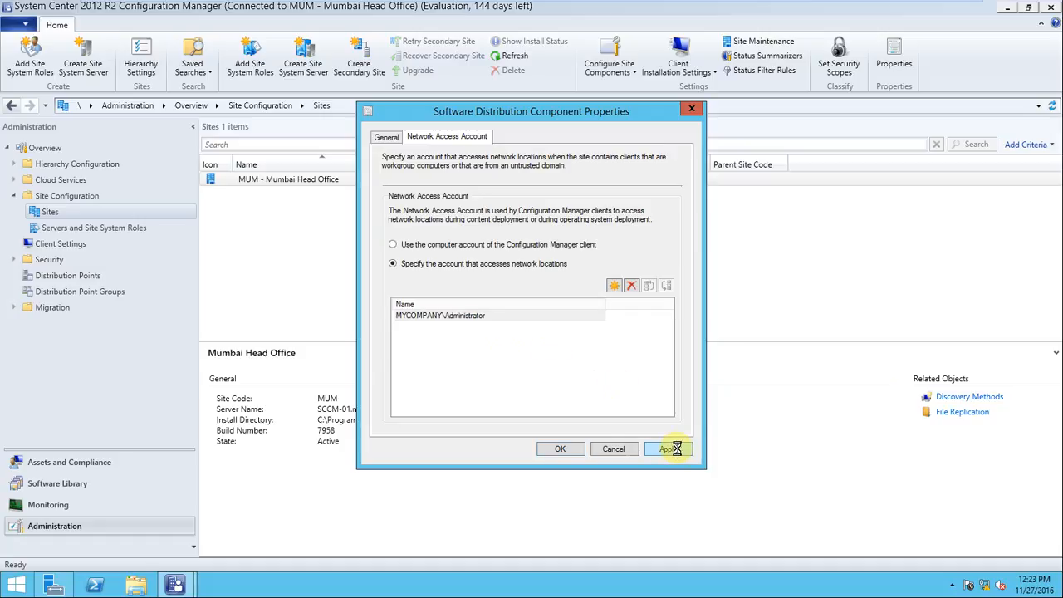
Close the Software Distribution component properties and display the servers and site system roles with a widened Name column
left_click(563, 448)
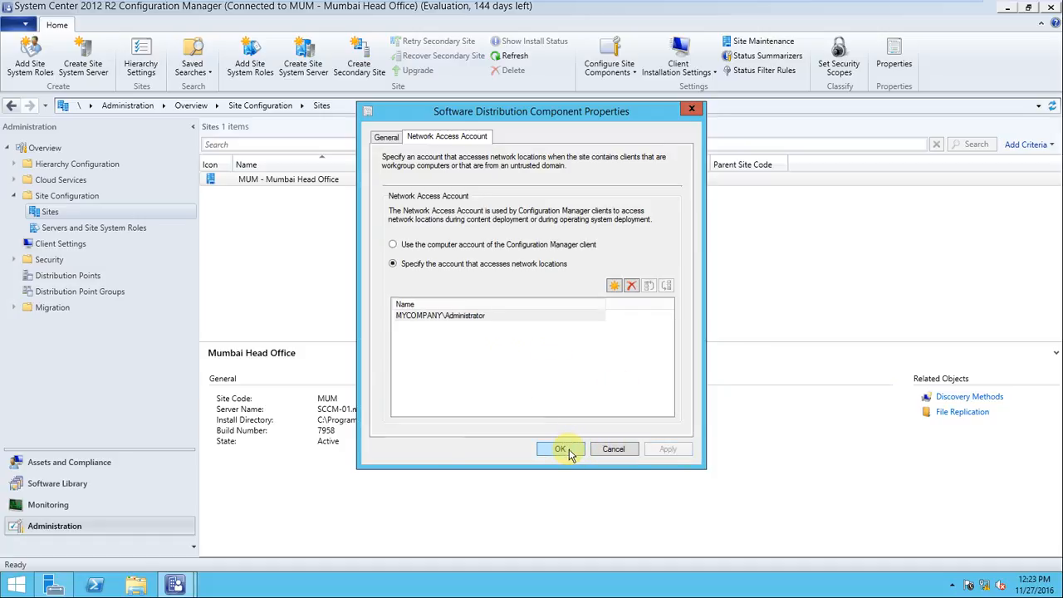
left_click(561, 449)
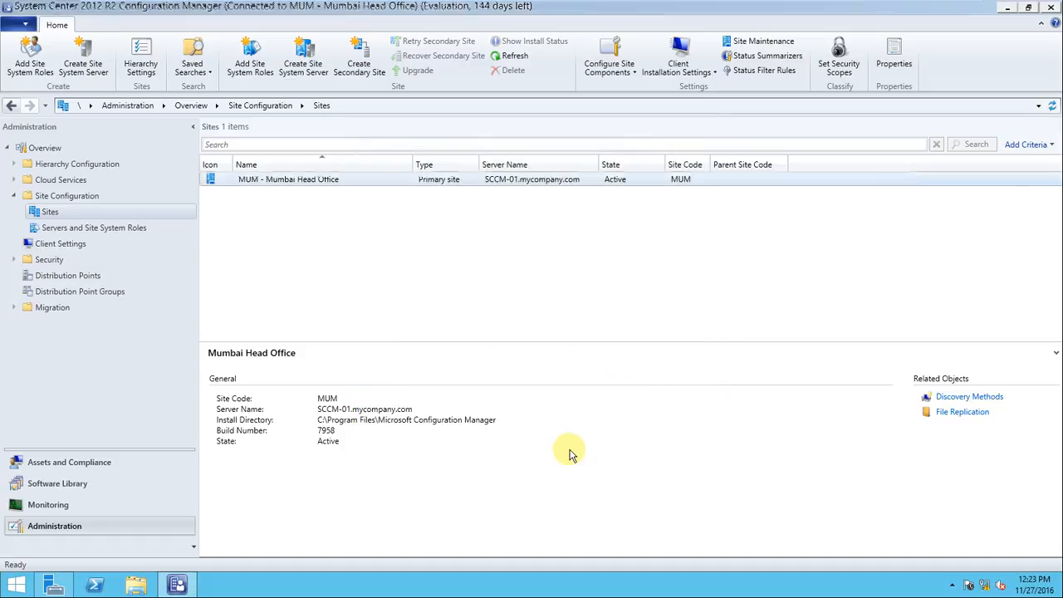
left_click(145, 228)
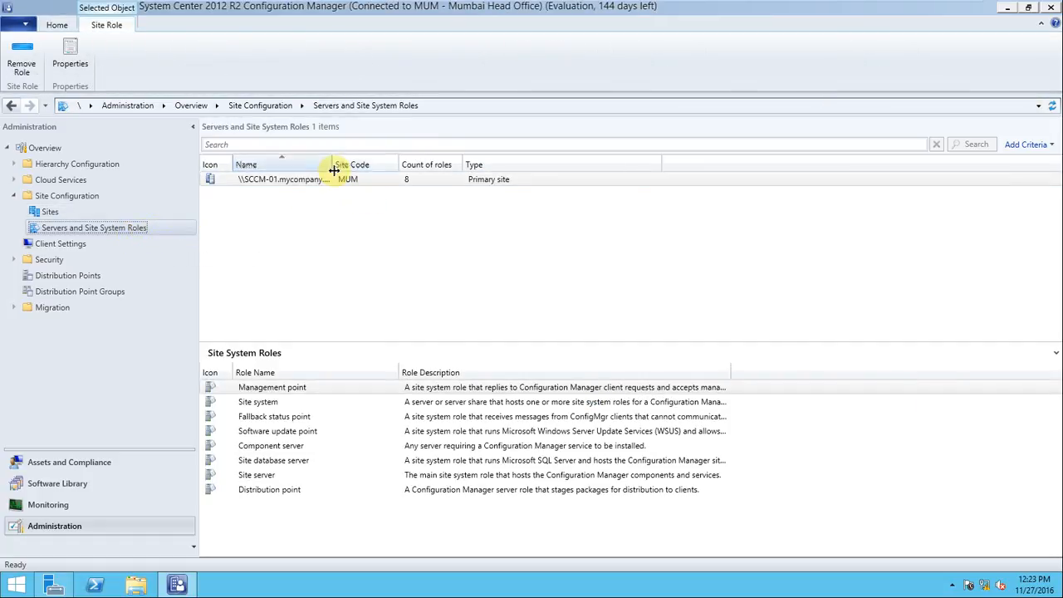
left_click_drag(335, 168, 462, 166)
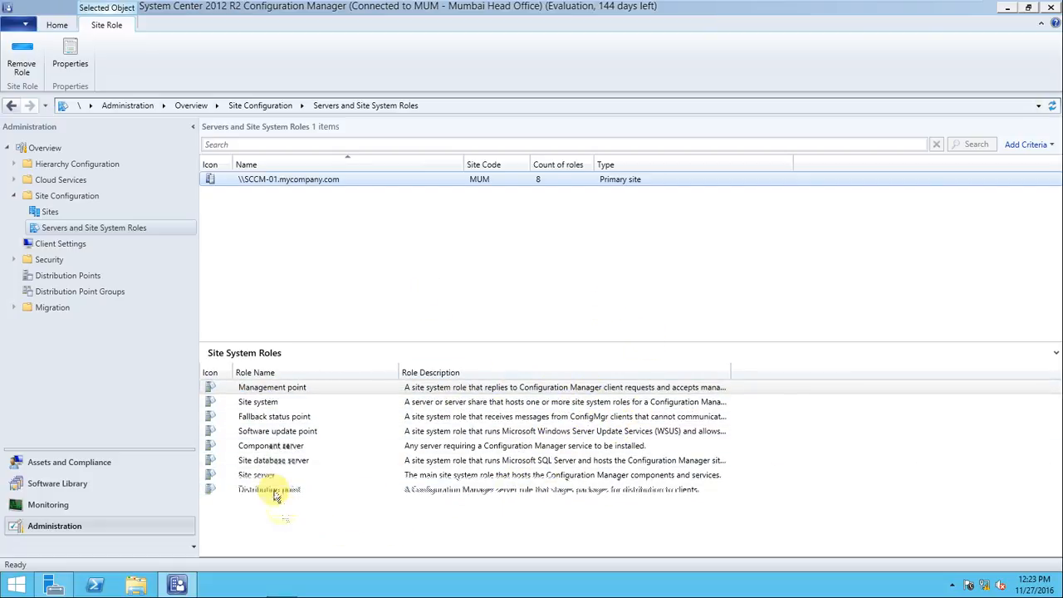
Open the PXE settings in the properties of the site server's Distribution point role
left_click(303, 387)
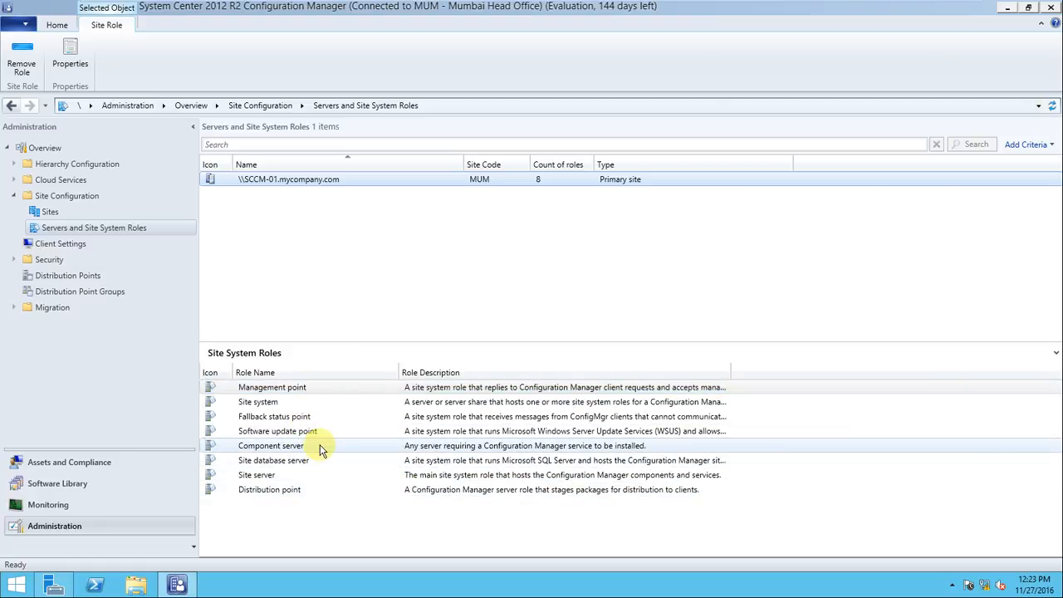
left_click(330, 491)
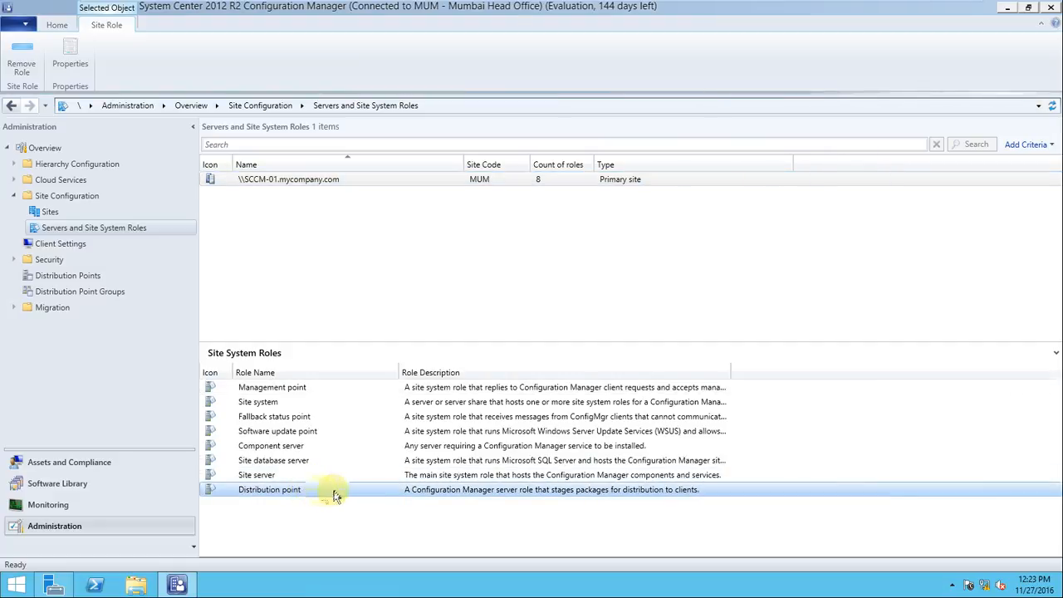
right_click(335, 490)
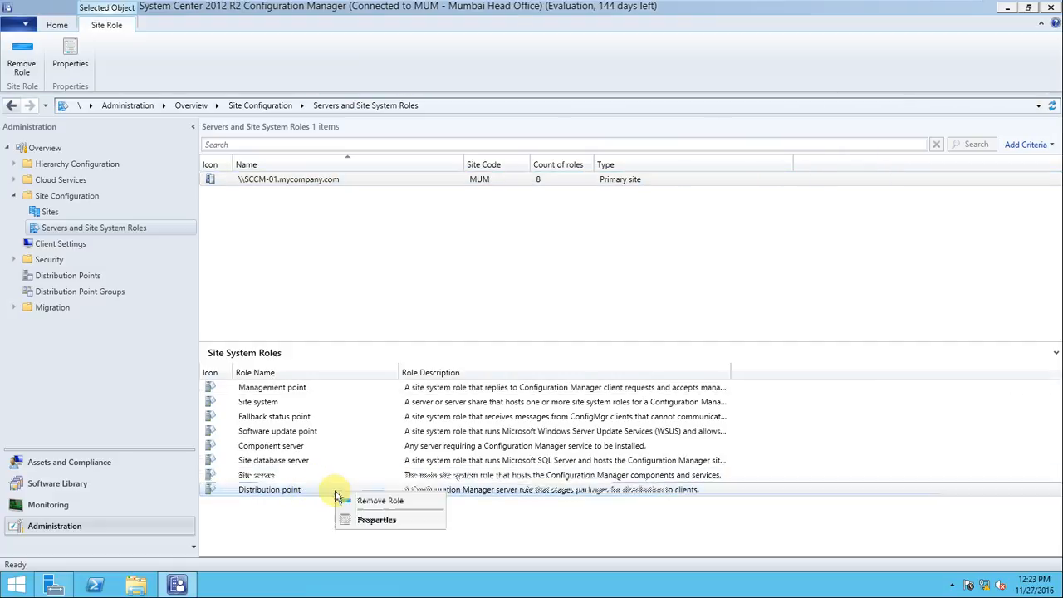
left_click(371, 520)
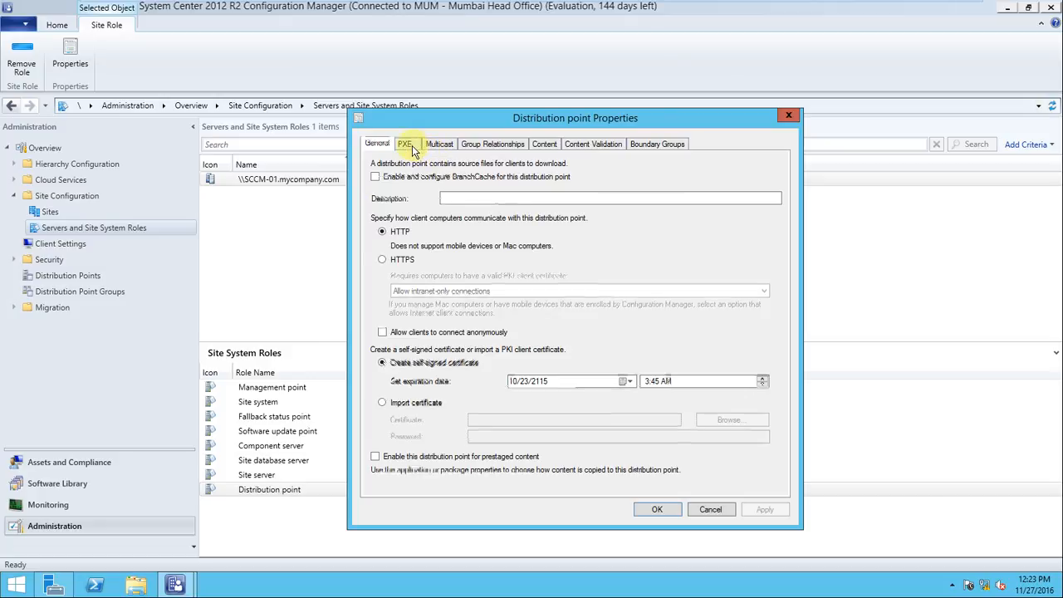
left_click(405, 145)
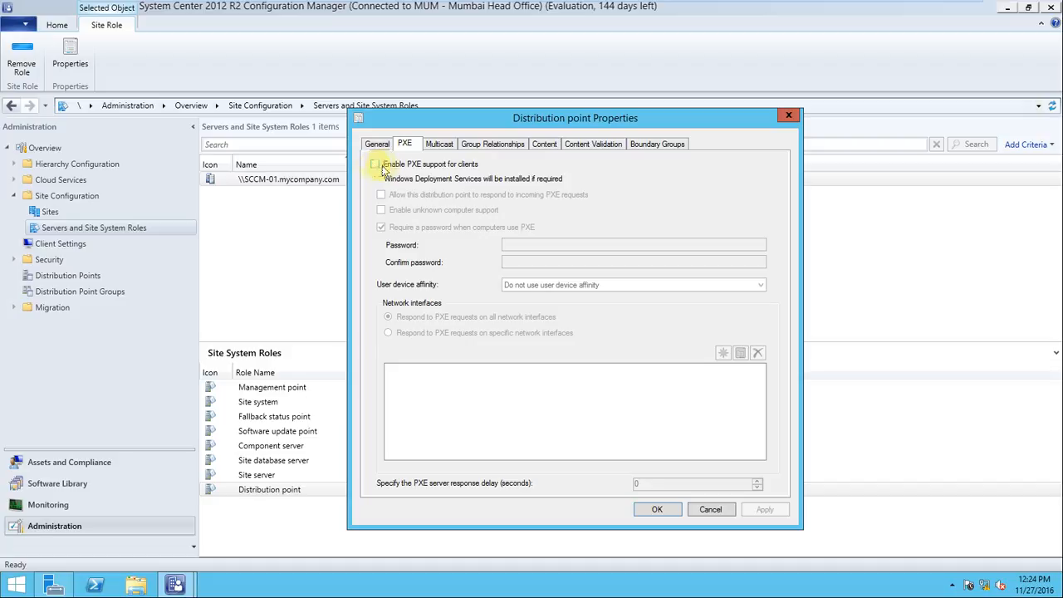
Switch to Server Manager to check the server's installed roles, and return to the distribution point properties
left_click(58, 583)
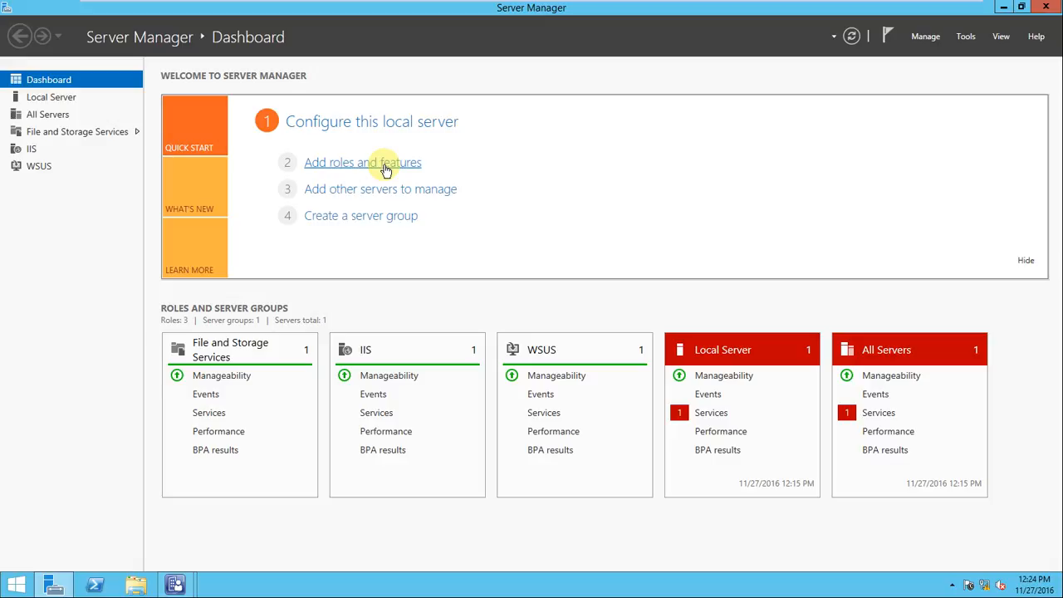
left_click(176, 580)
left_click(229, 549)
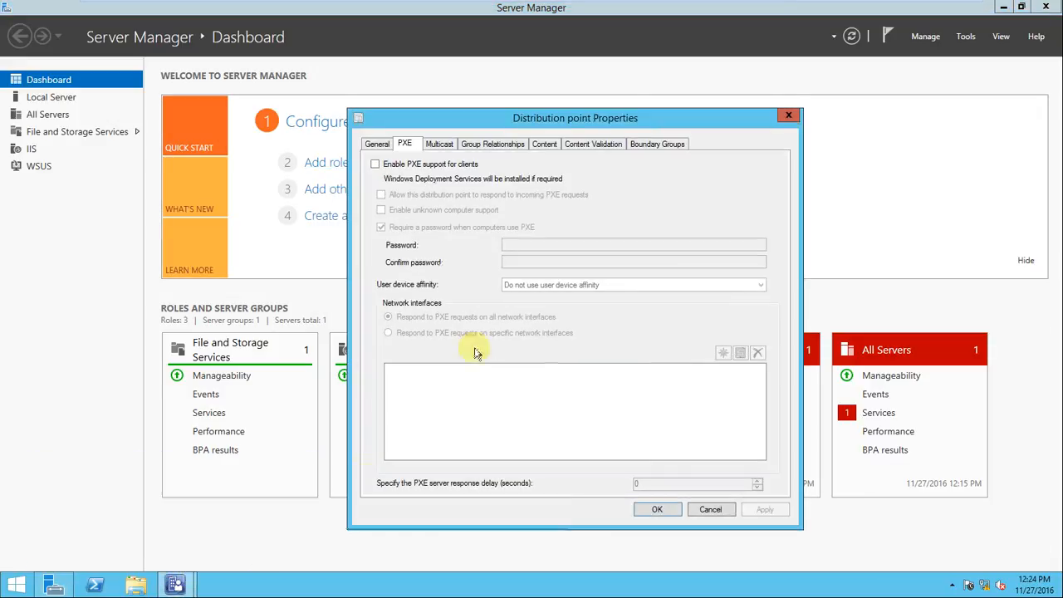
Enable PXE support for clients, accepting the required ports, and allow responses to incoming PXE requests and unknown computer support
left_click(374, 165)
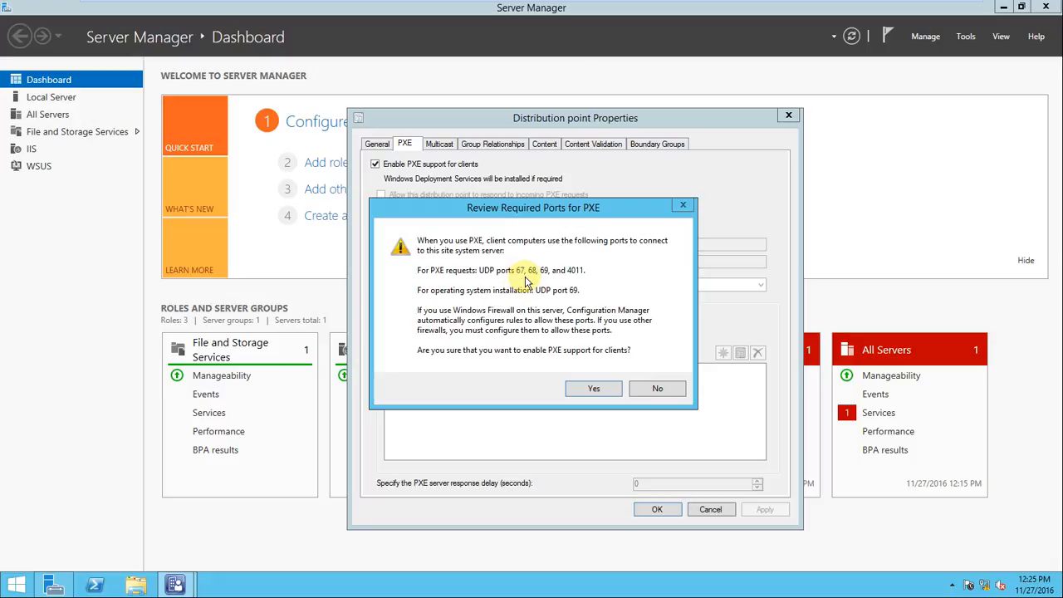
left_click(594, 389)
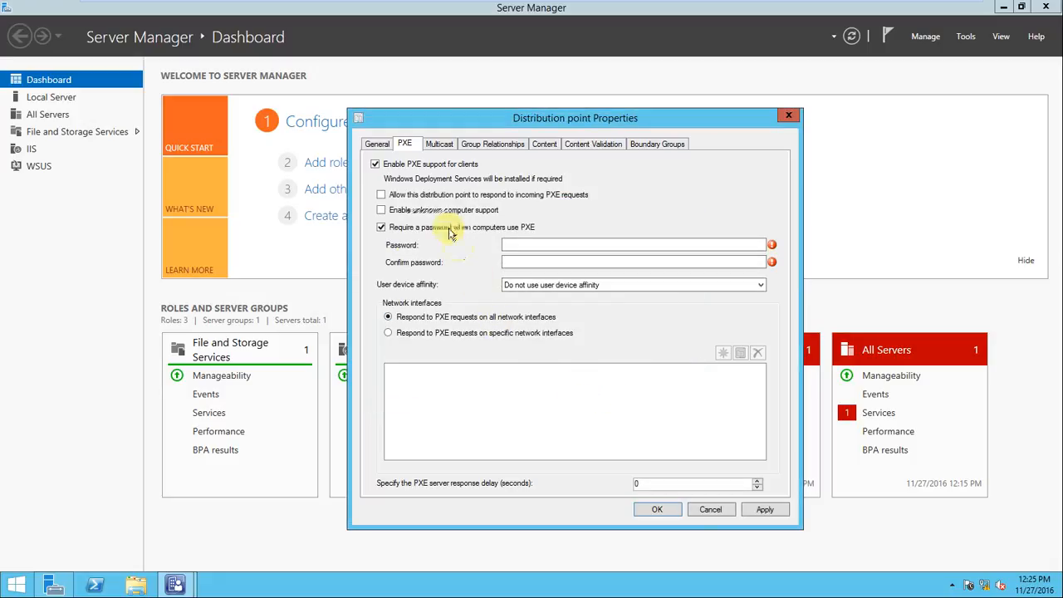
left_click(383, 196)
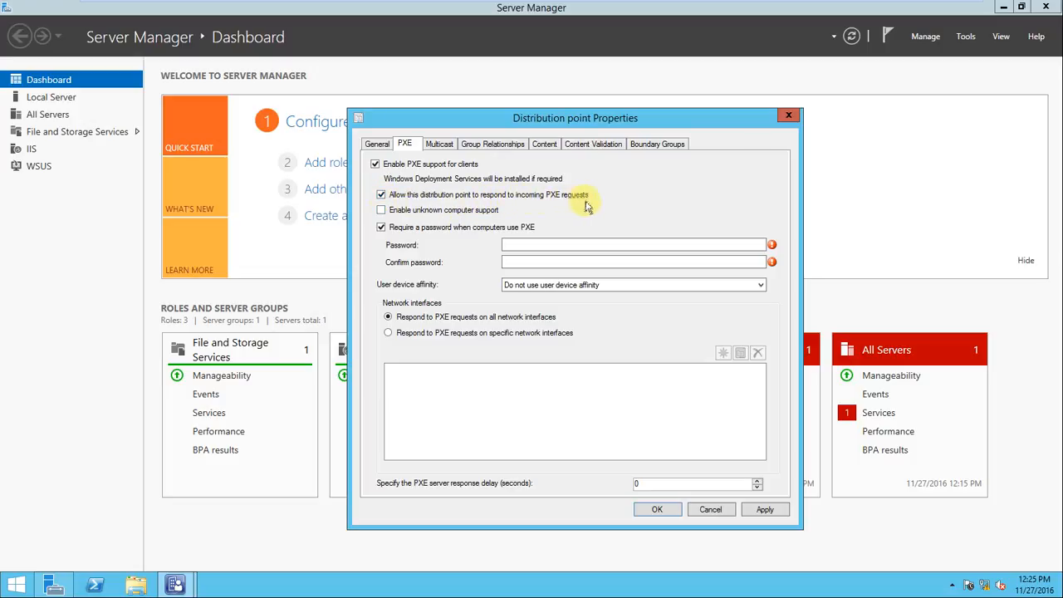
left_click(382, 210)
left_click(664, 353)
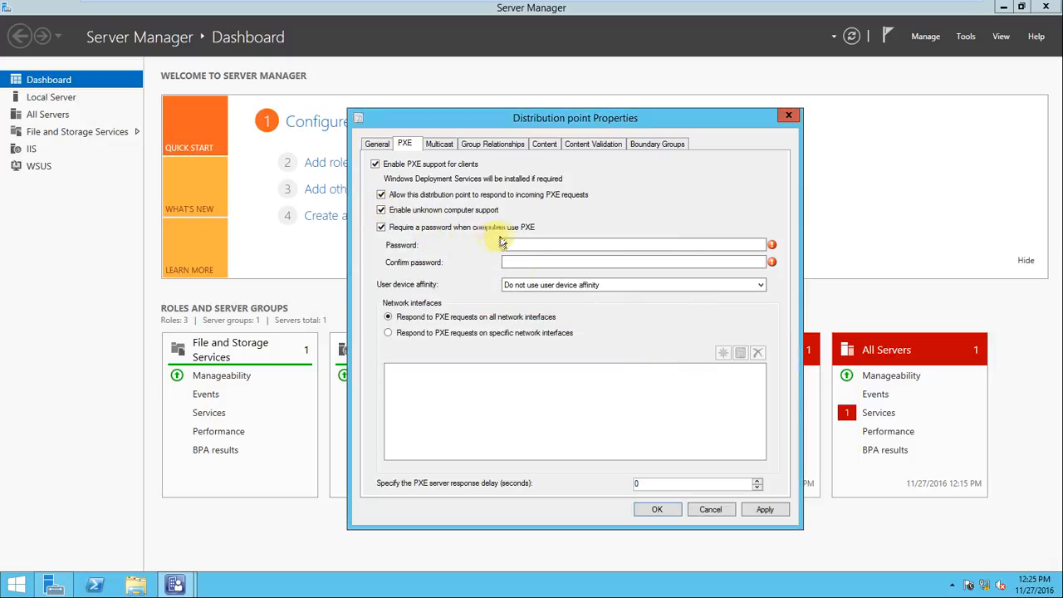
Enter and confirm the password that computers must supply when using PXE
left_click(529, 245)
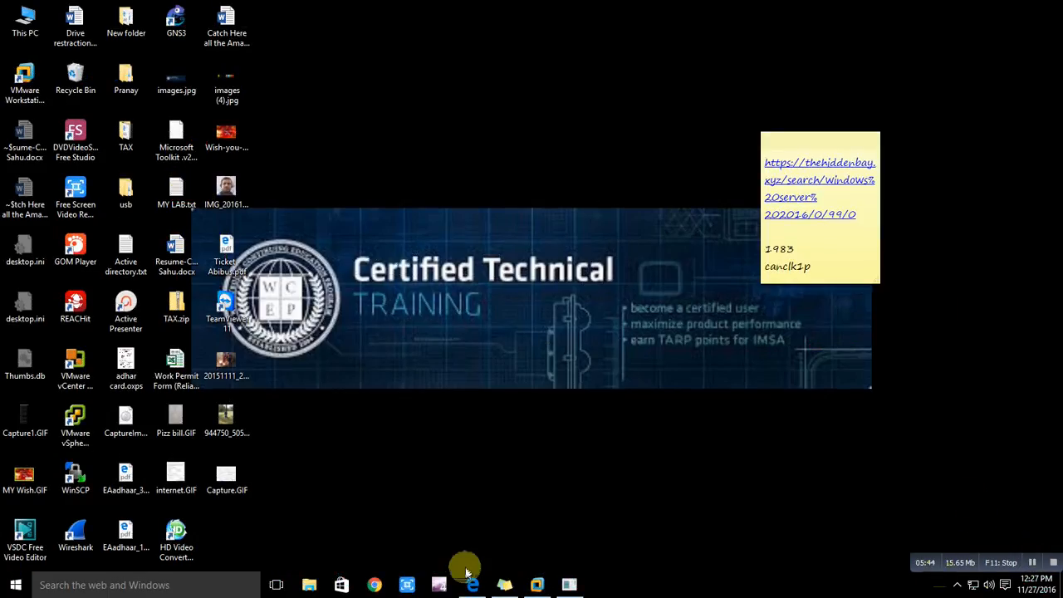
left_click(535, 585)
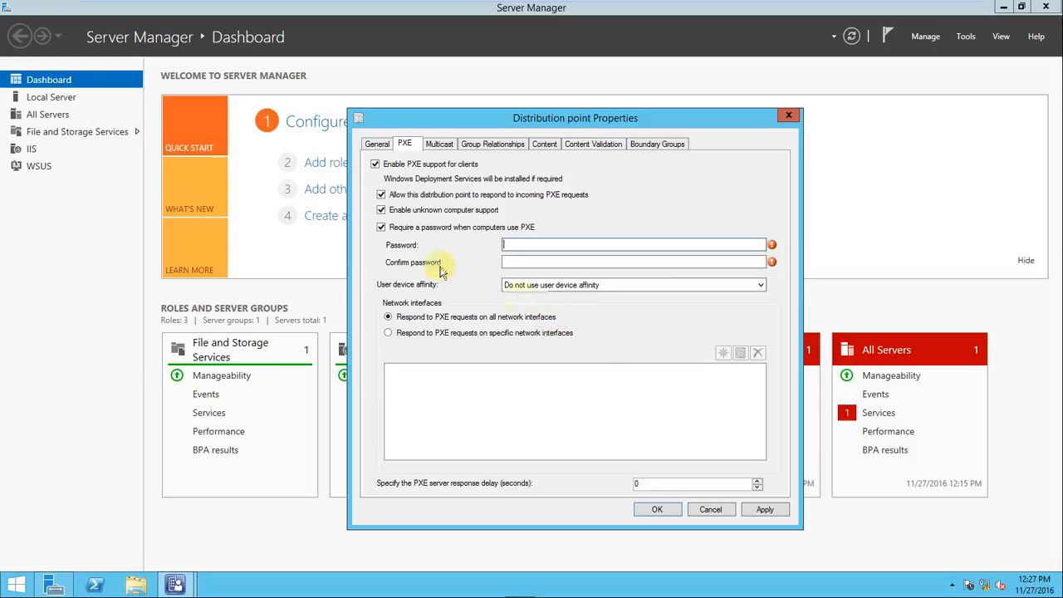
left_click(559, 244)
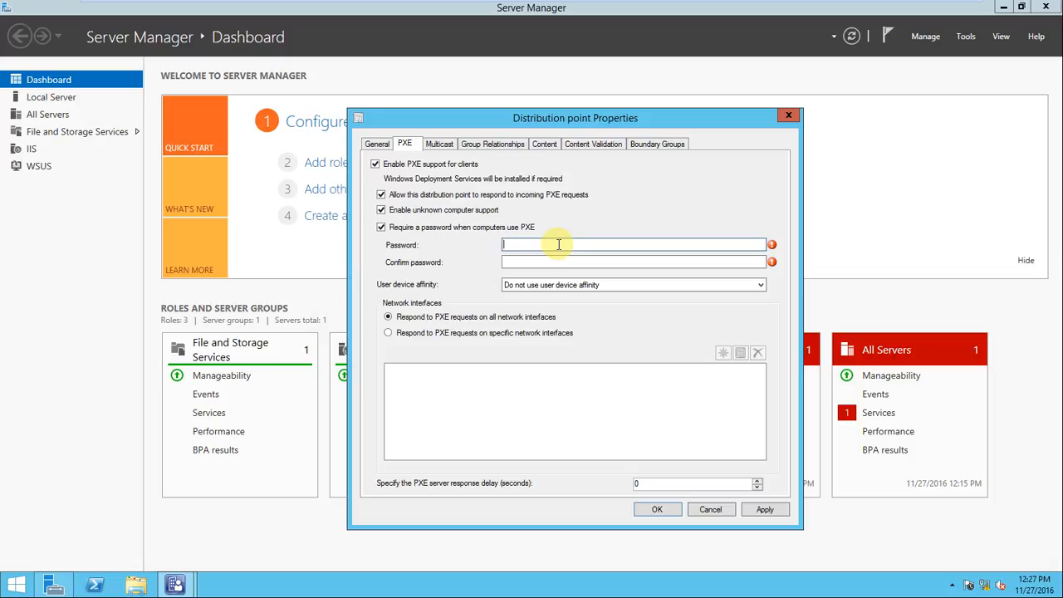
type("••••")
key("Tab")
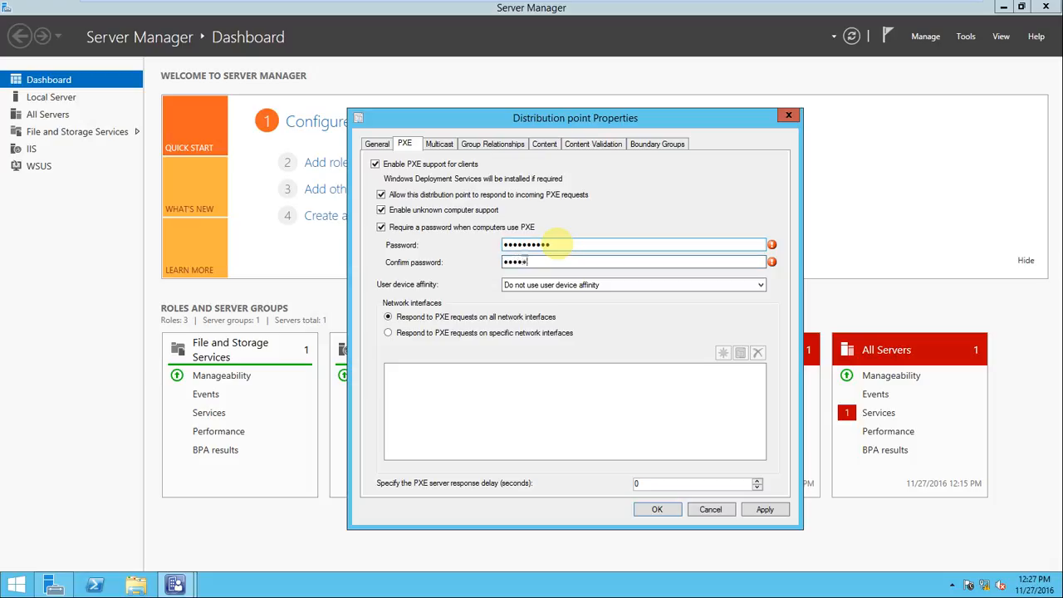
key("BackSpace")
key("BackSpace")
key("BackSpace")
key("BackSpace")
type("••••••••••")
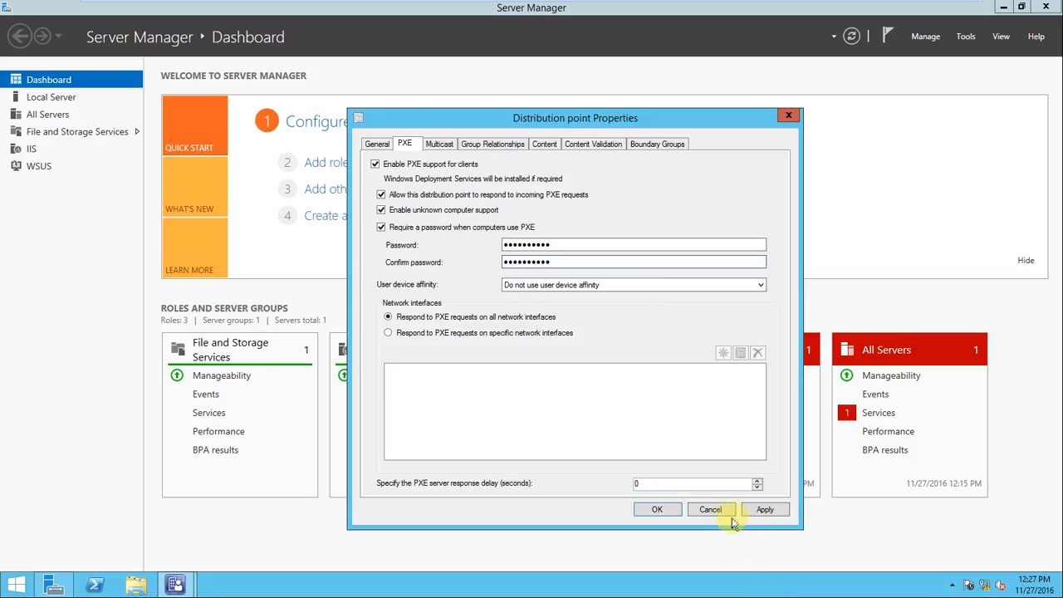
Review the distribution point's multicast, group relationship, content, content validation and boundary group settings, and save the properties
left_click(438, 147)
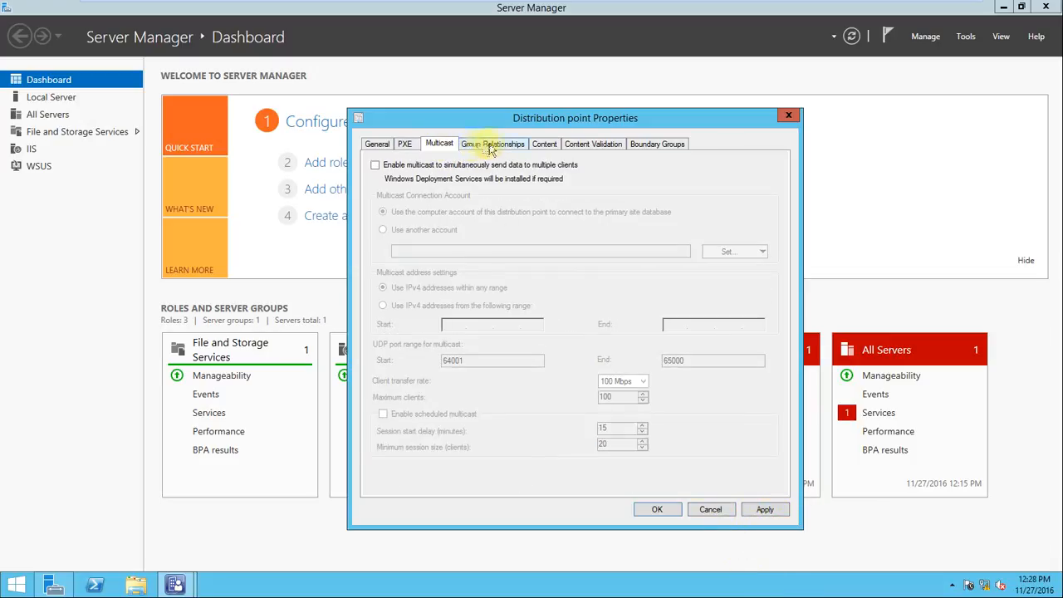
left_click(492, 146)
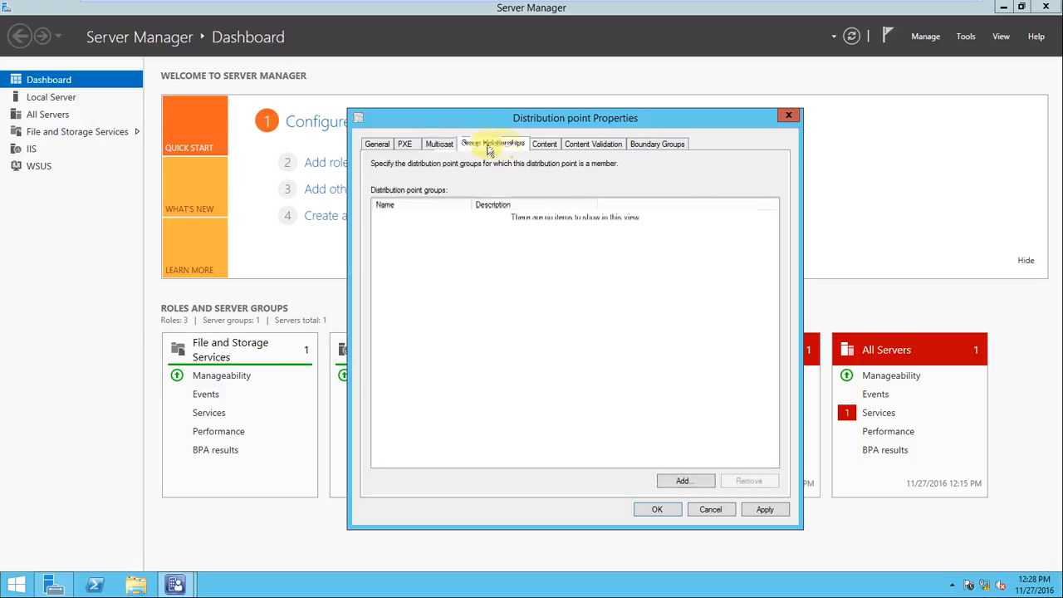
left_click(437, 145)
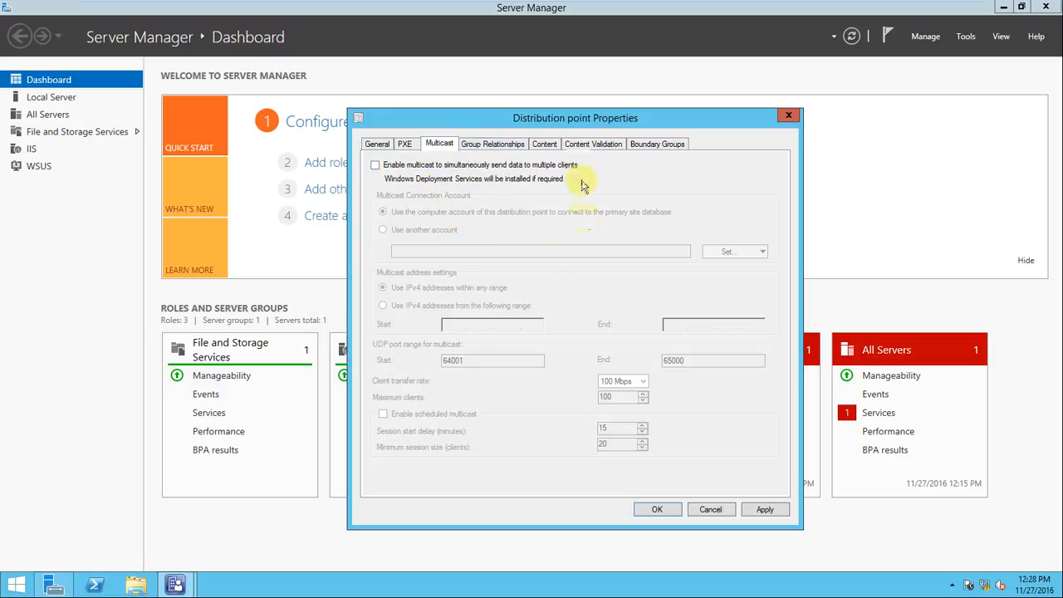
left_click(515, 146)
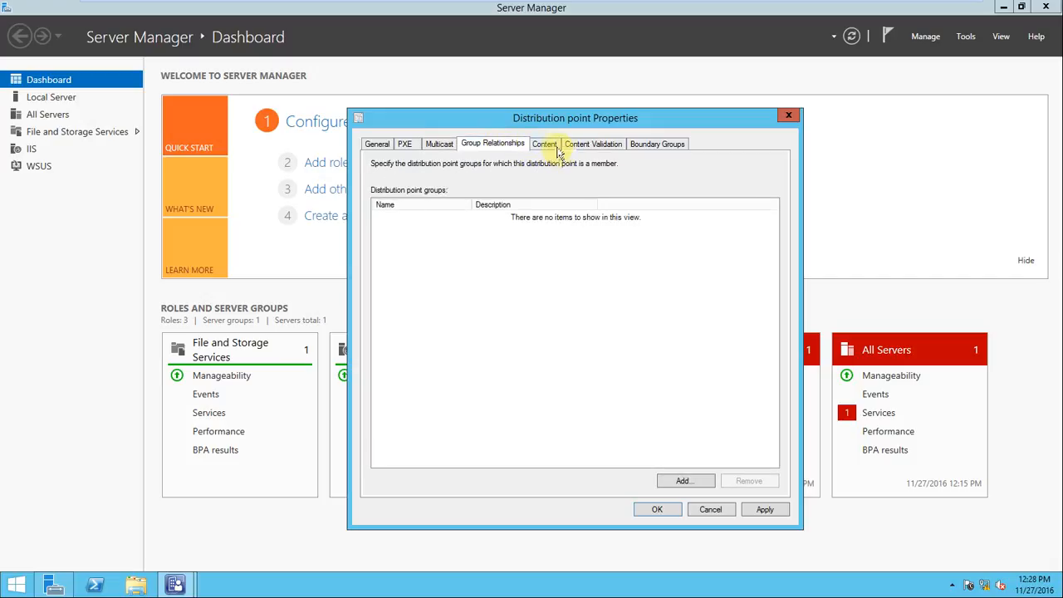
left_click(550, 150)
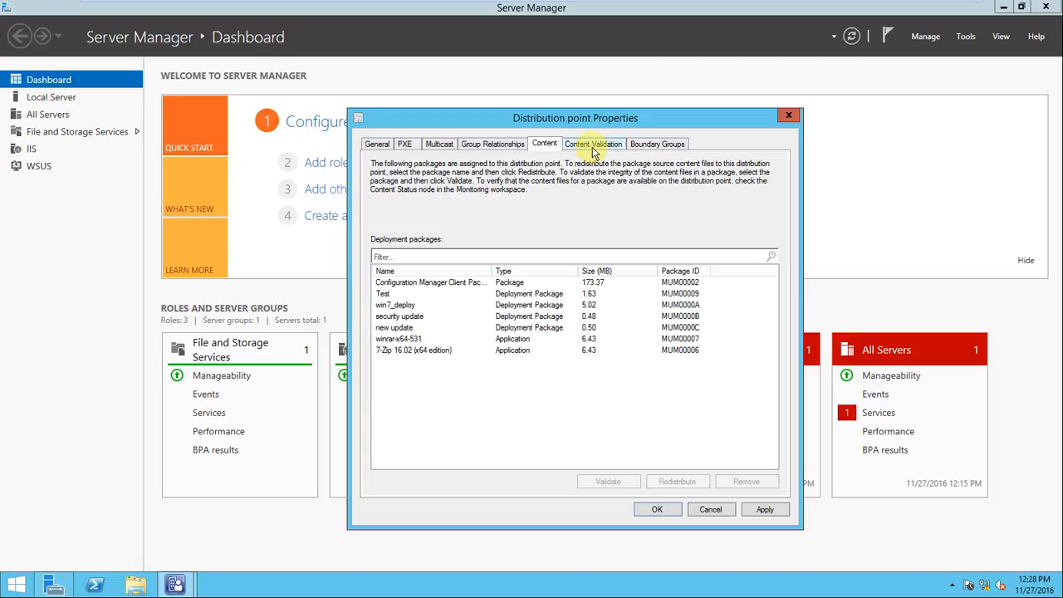
left_click(593, 147)
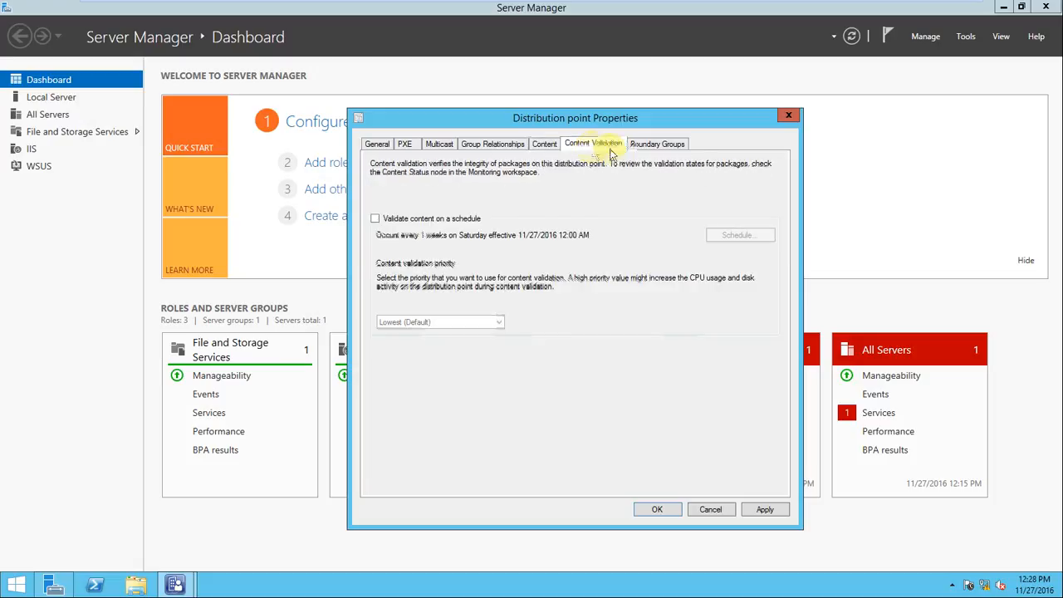
left_click(655, 146)
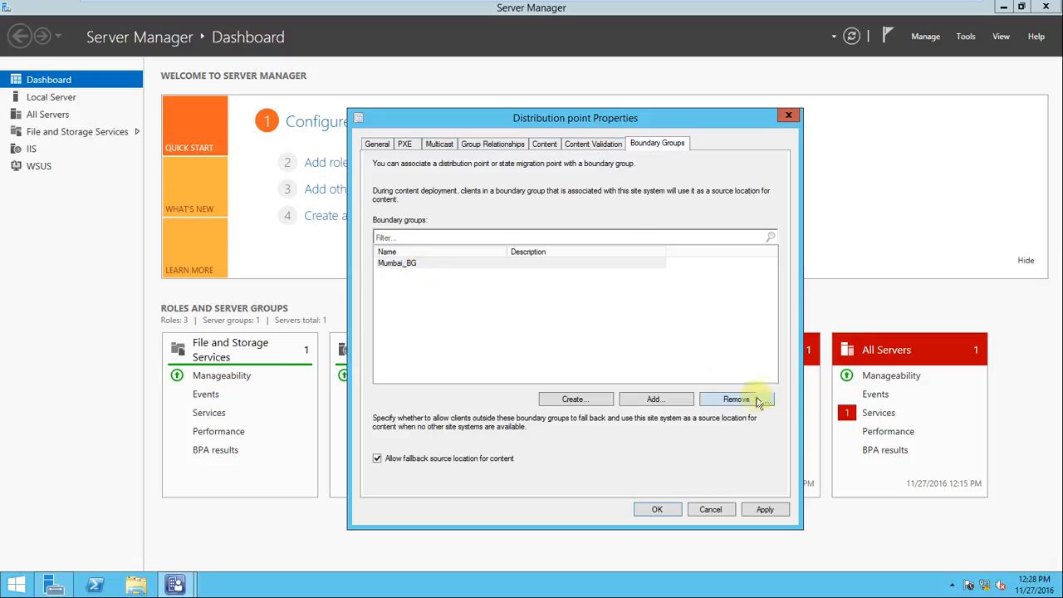
left_click(669, 508)
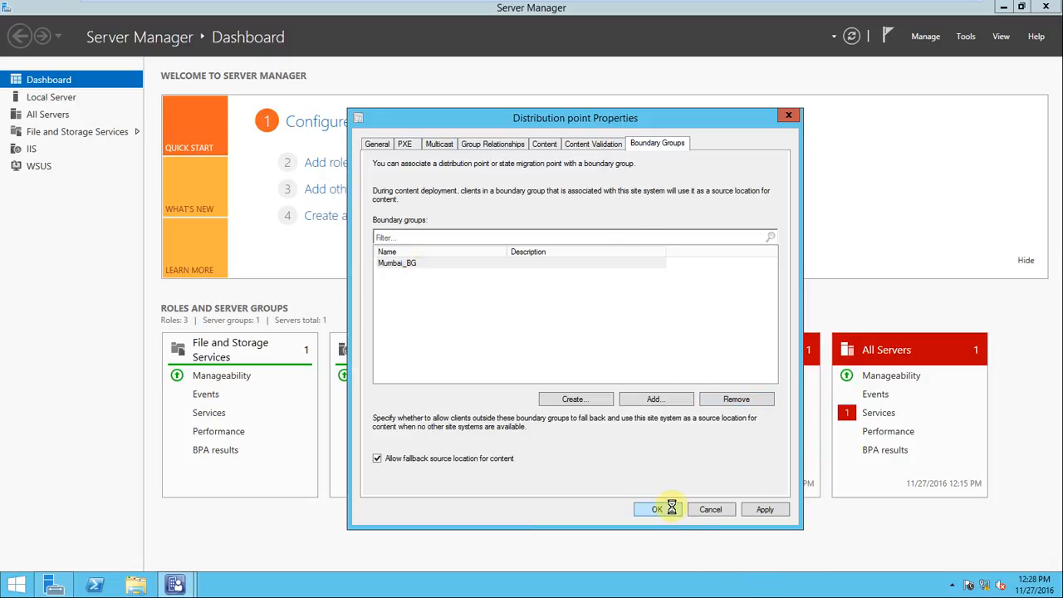
Switch to Configuration Manager and review Drivers, Driver Packages, Operating System Images and Operating System Installers under the Software Library's Operating Systems
left_click(177, 585)
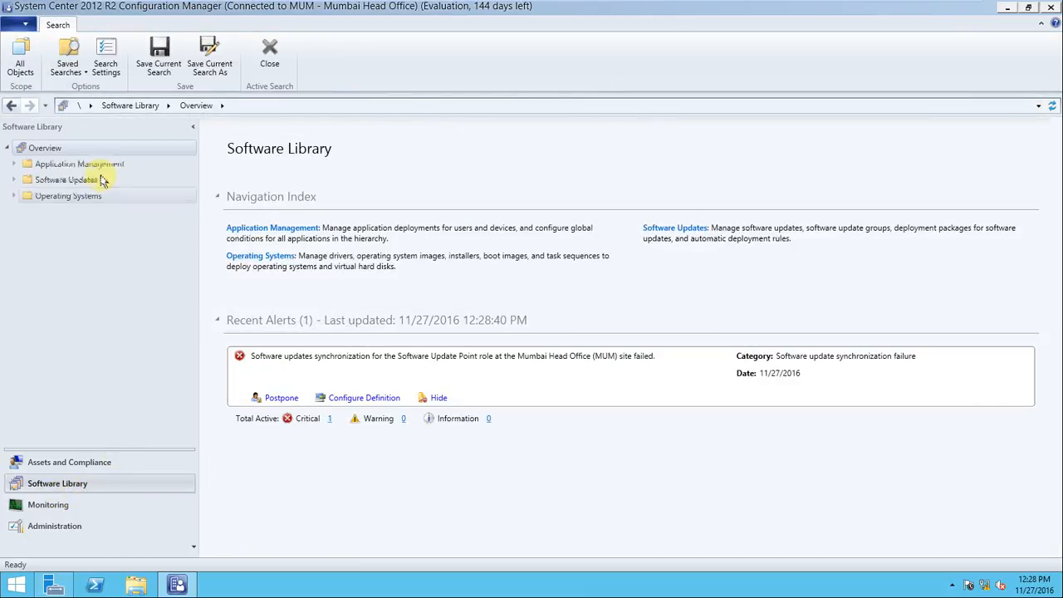
left_click(13, 195)
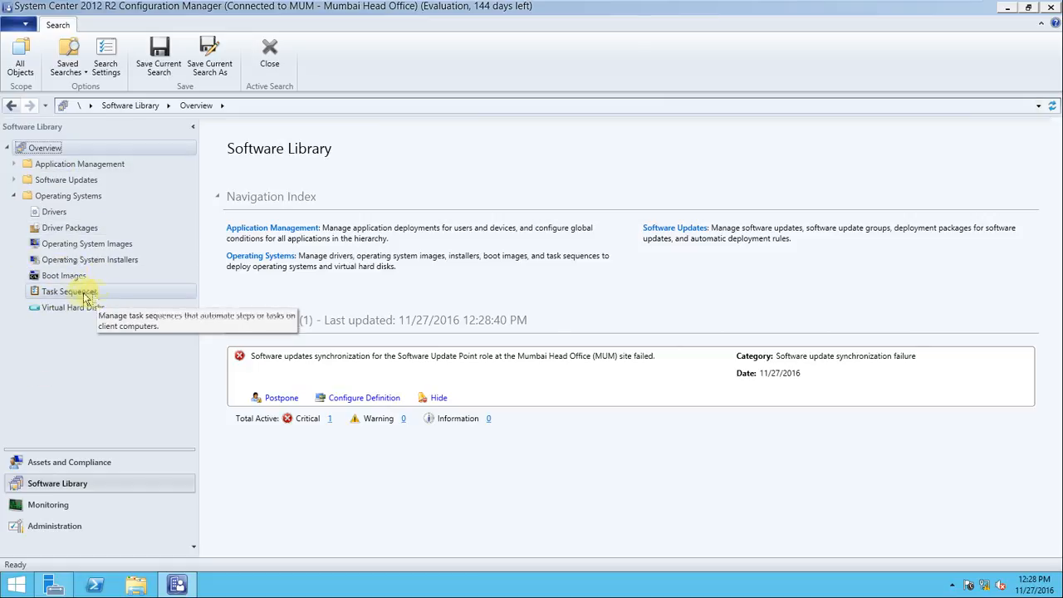
left_click(51, 212)
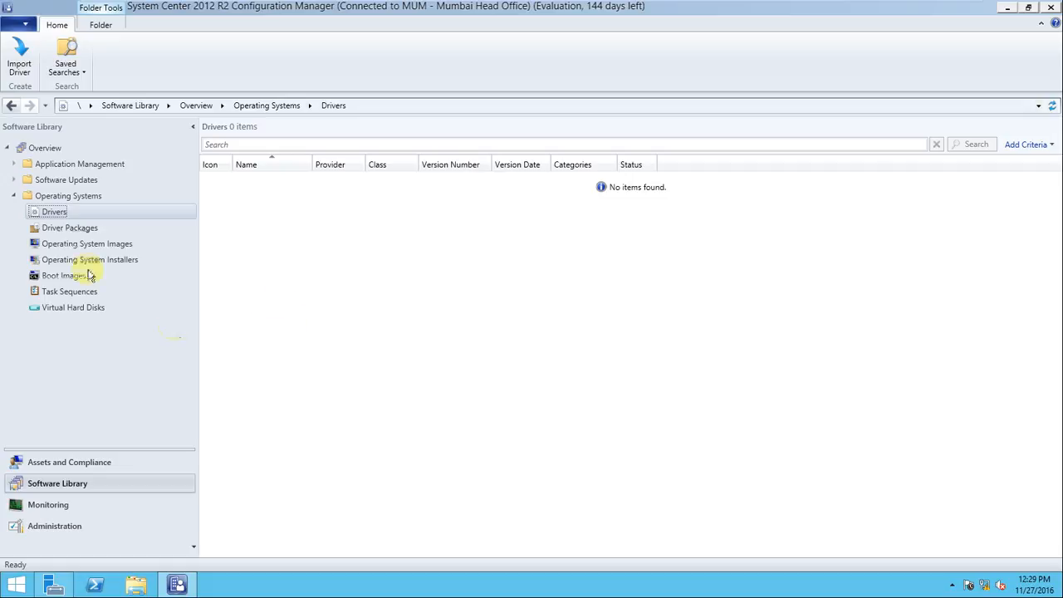
left_click(74, 228)
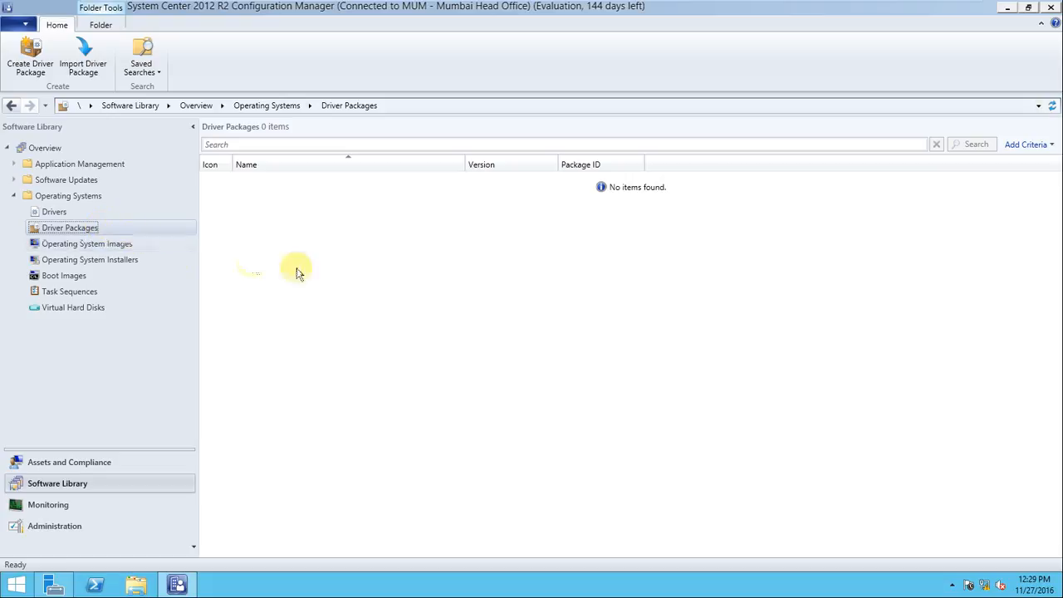
left_click(58, 213)
left_click(73, 228)
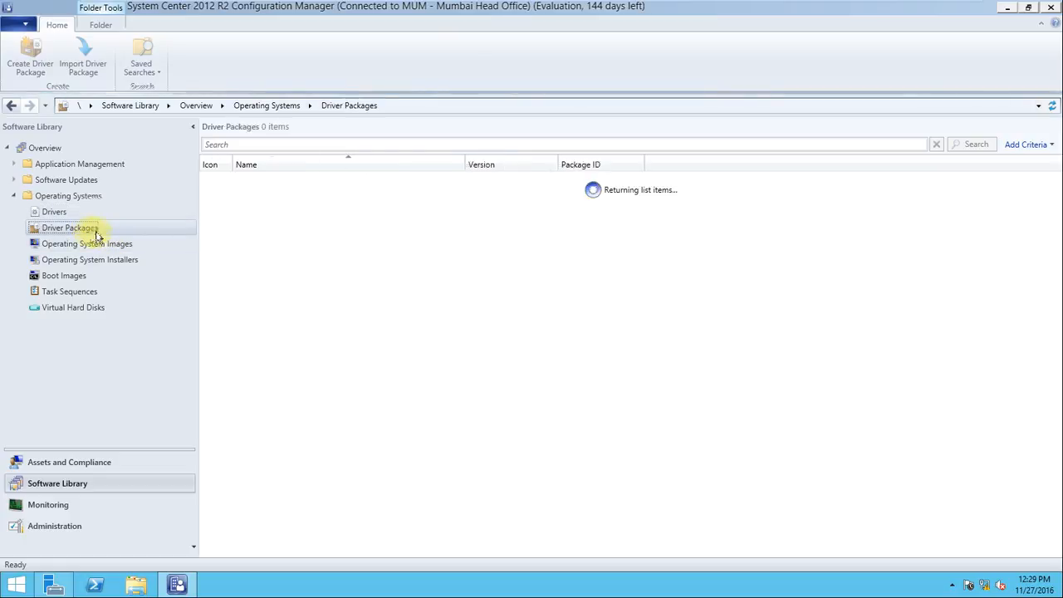
left_click(139, 246)
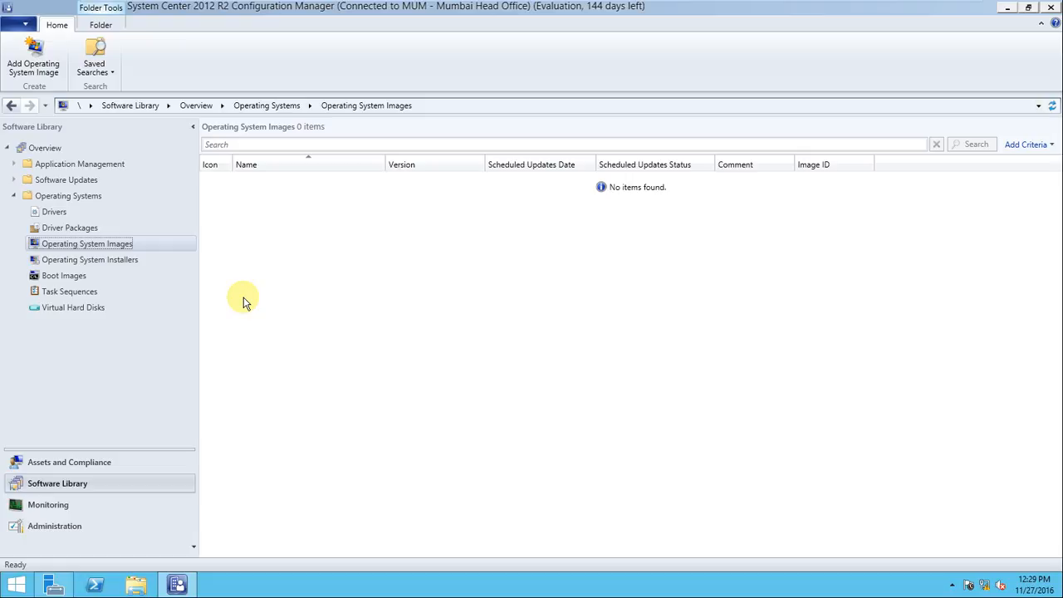
left_click(113, 258)
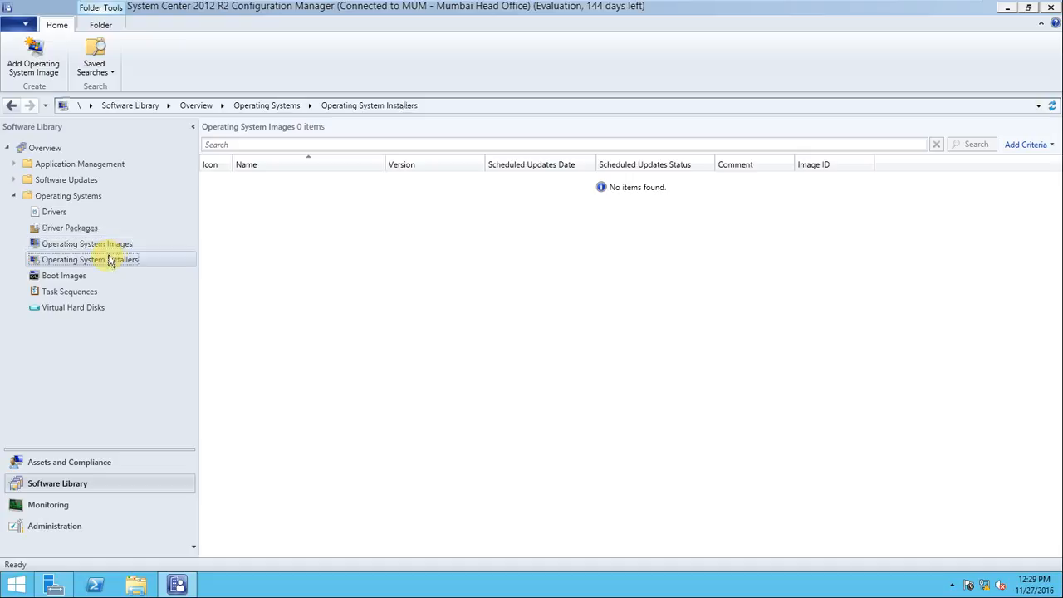
left_click(115, 246)
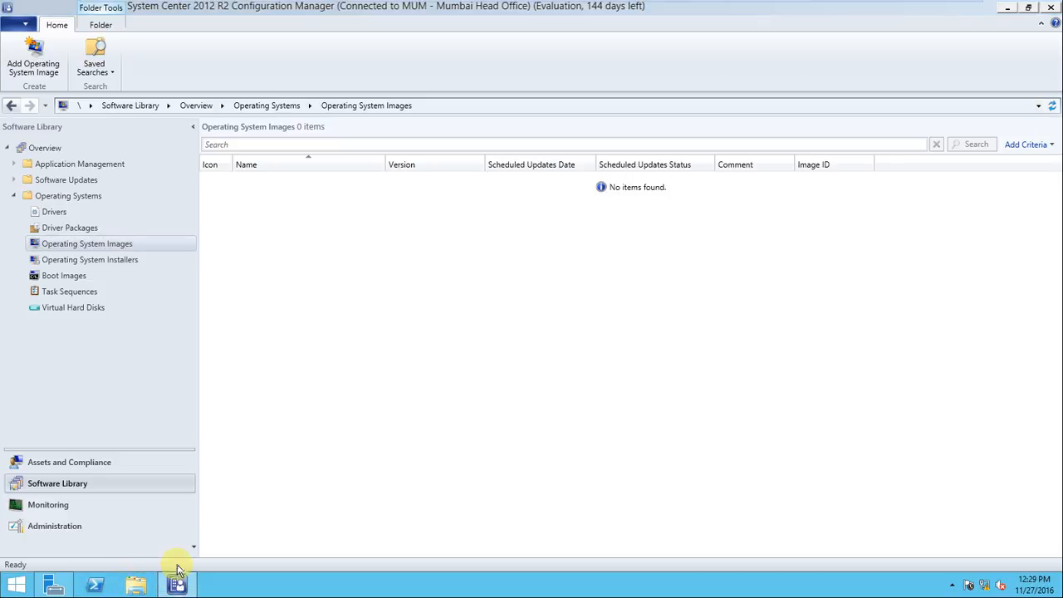
Switch to File Explorer and go to the OS folder inside C:\Deployment
left_click(135, 584)
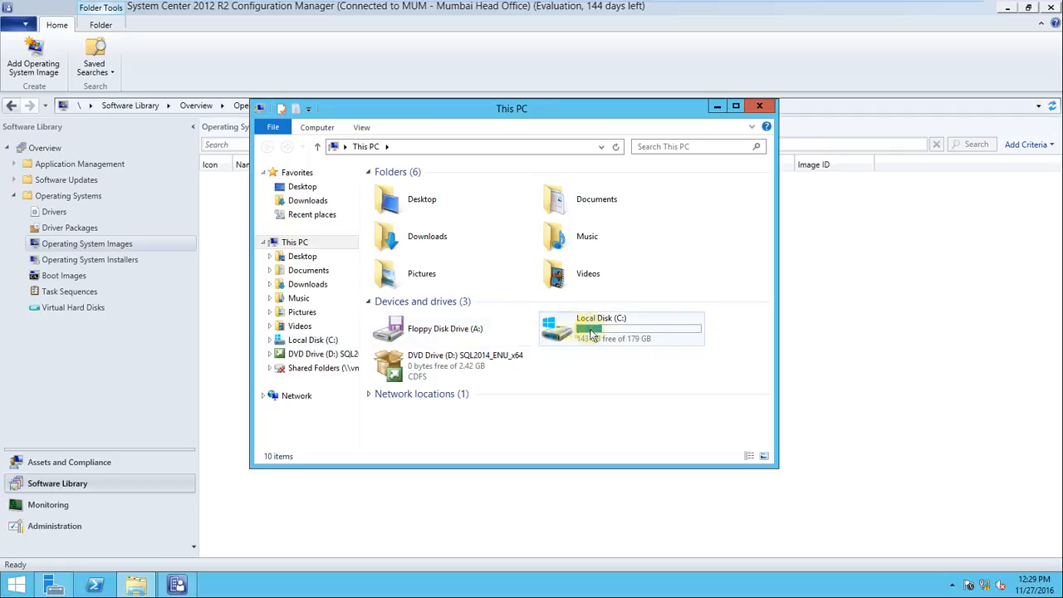
left_click(590, 331)
double_click(590, 332)
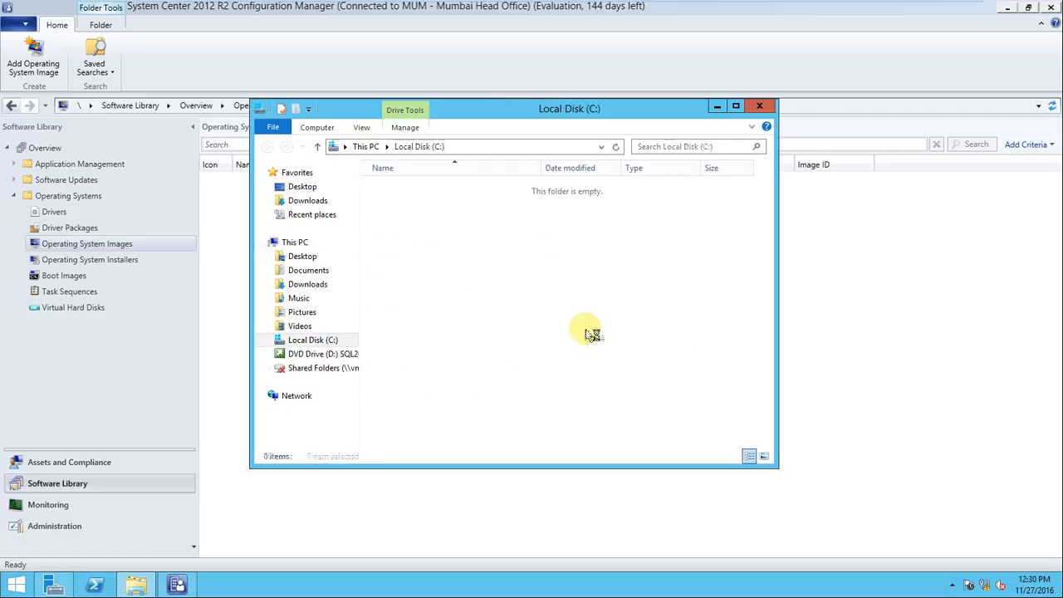
scroll(446, 387, "down", 3)
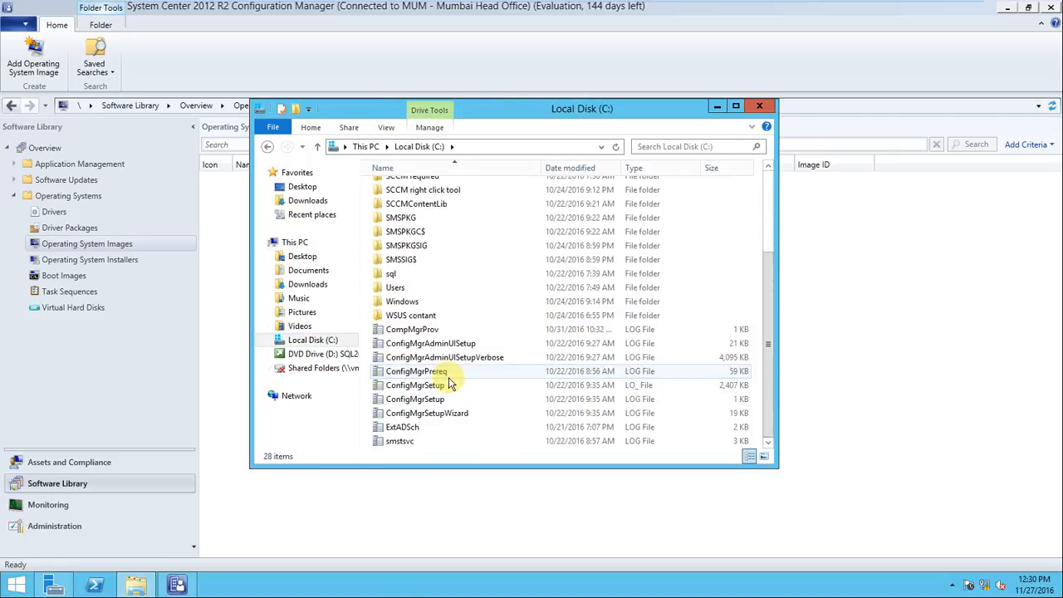
scroll(438, 327, "up", 3)
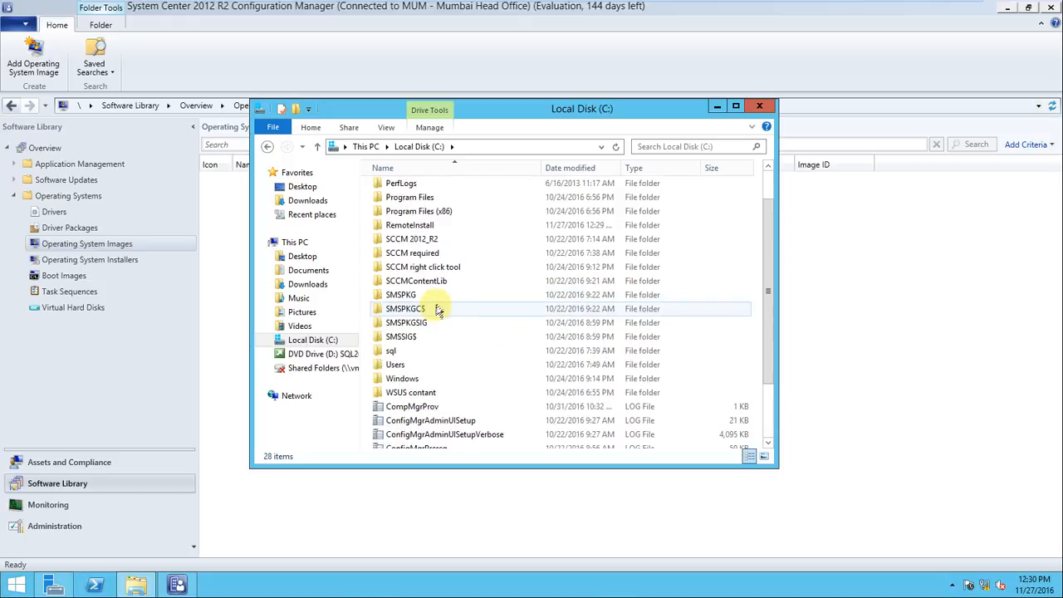
double_click(417, 188)
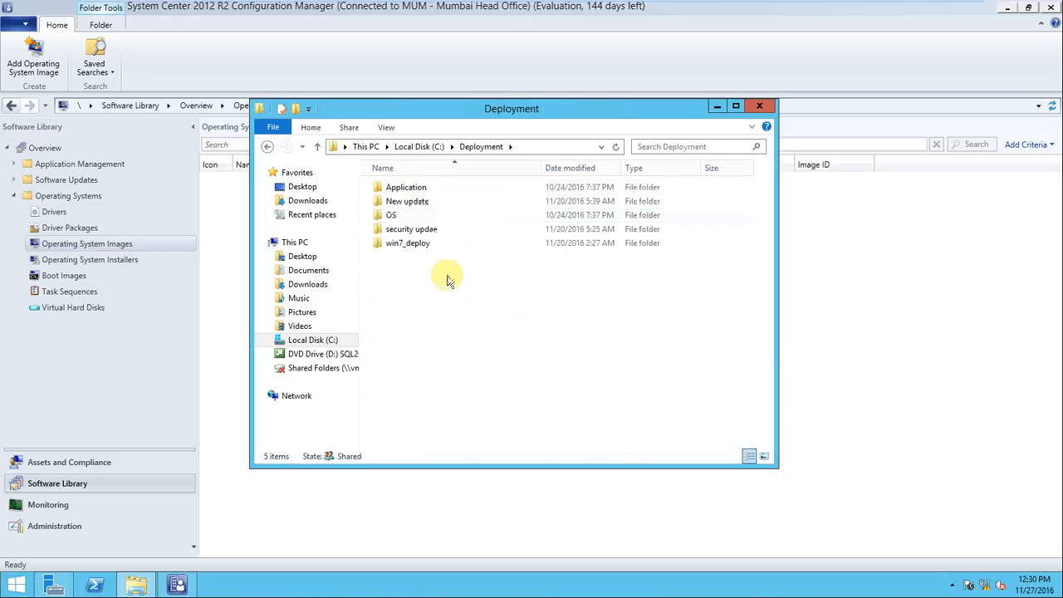
double_click(417, 216)
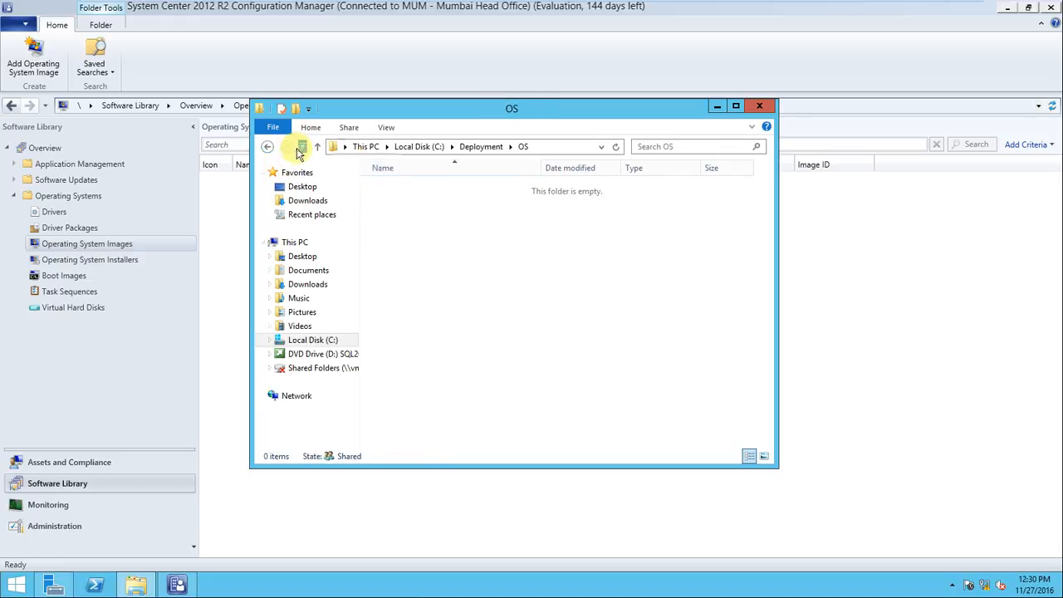
left_click(266, 146)
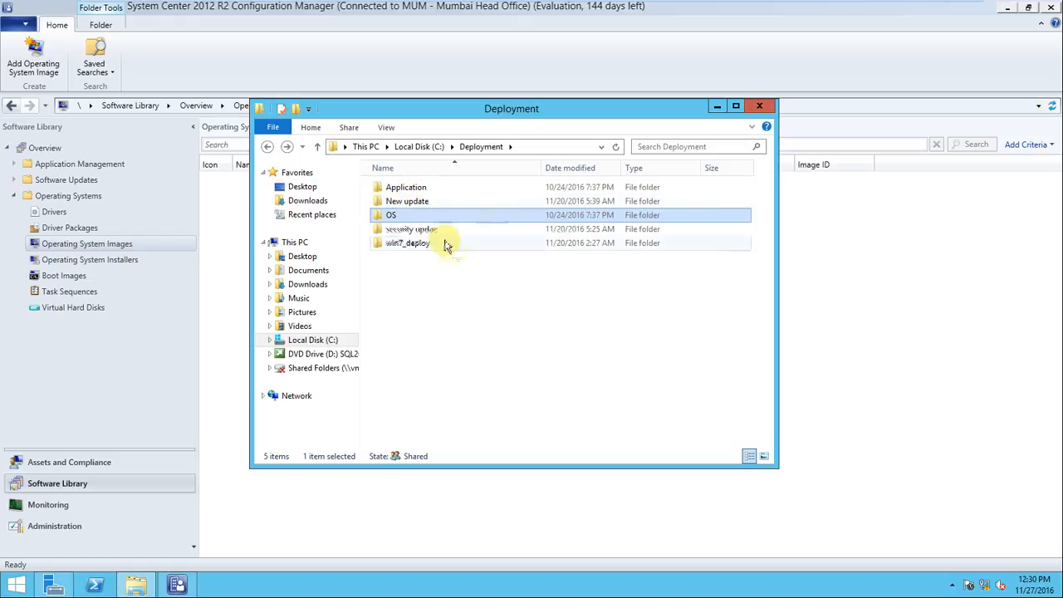
double_click(439, 218)
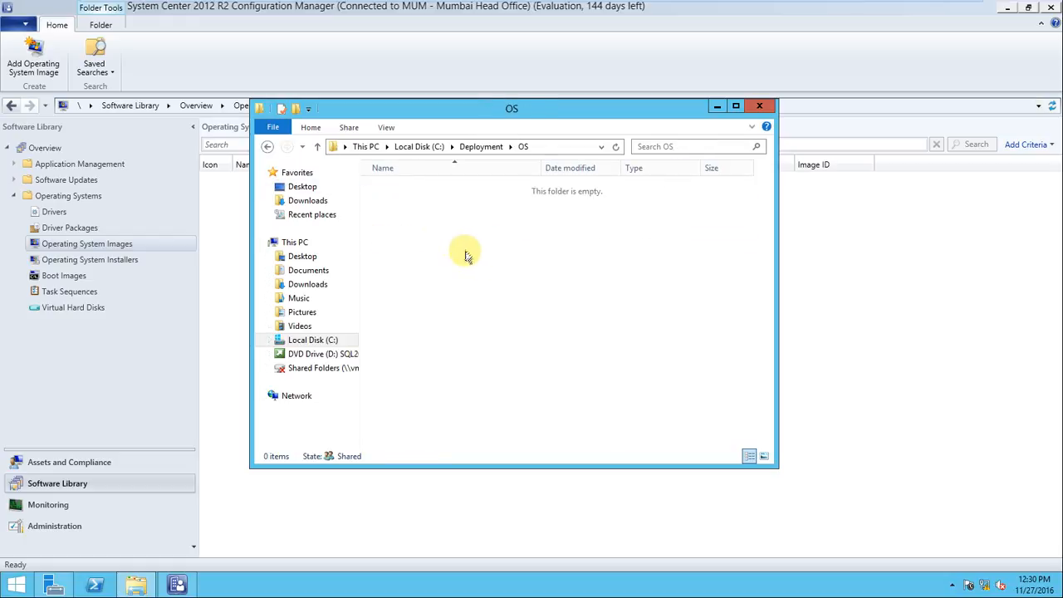
Create a folder named Windows7 inside the OS folder and close the File Explorer window
right_click(440, 230)
mouse_move(526, 366)
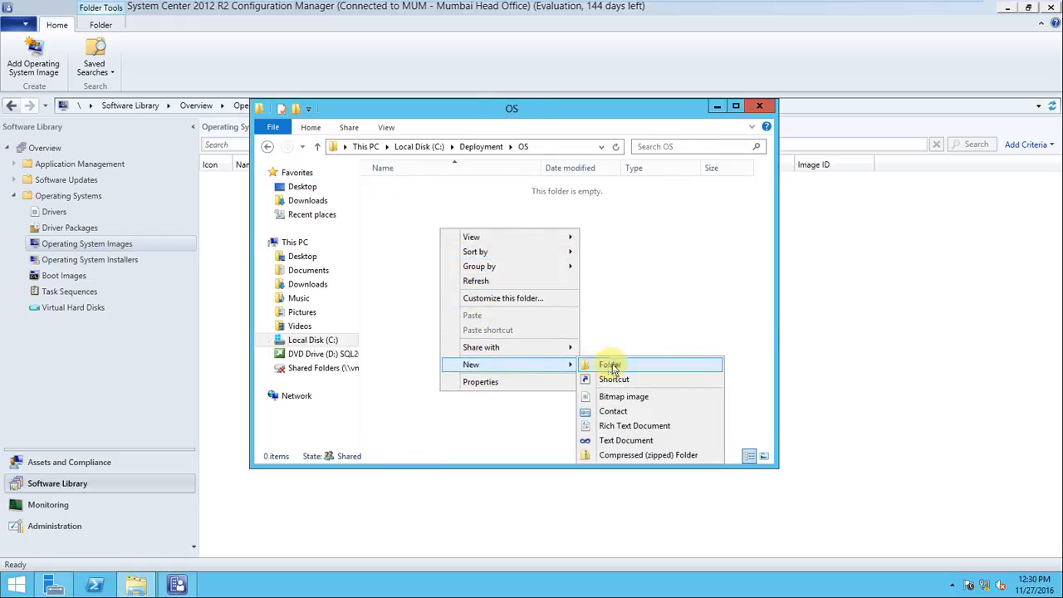
left_click(612, 366)
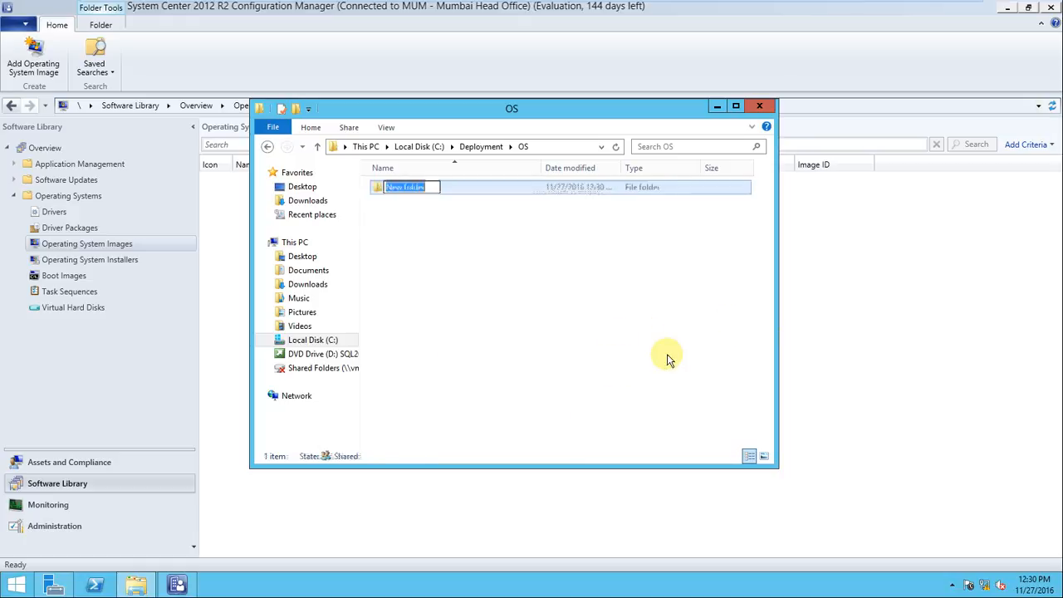
type("Windows7")
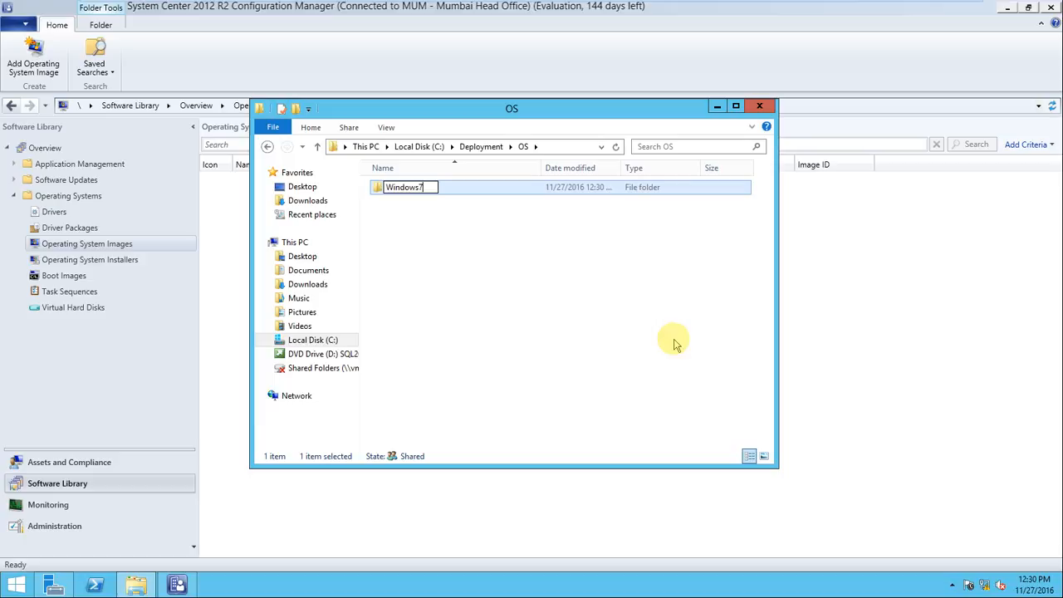
key("Return")
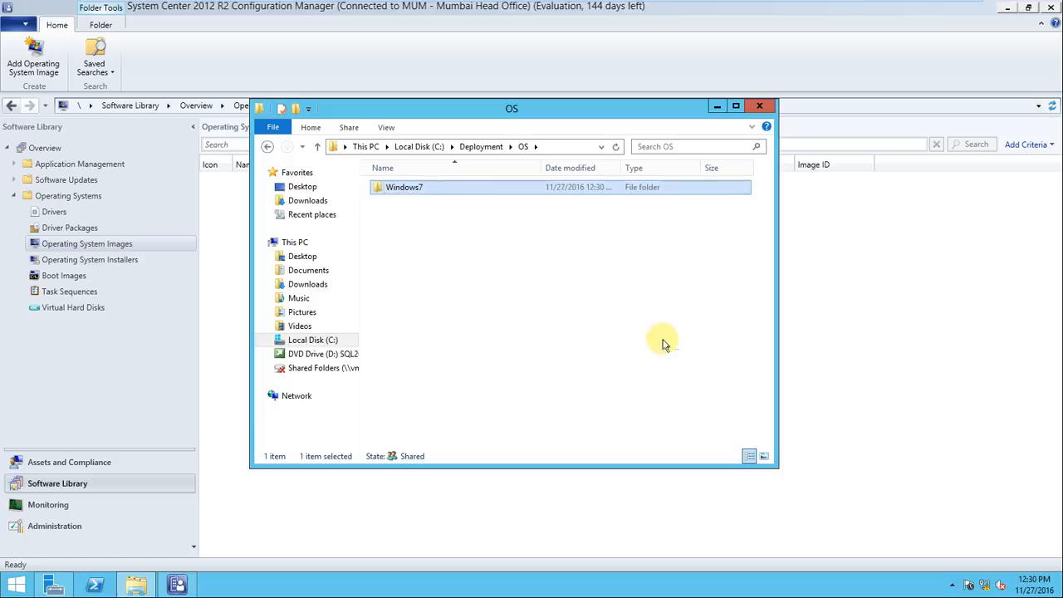
left_click(591, 303)
left_click(759, 107)
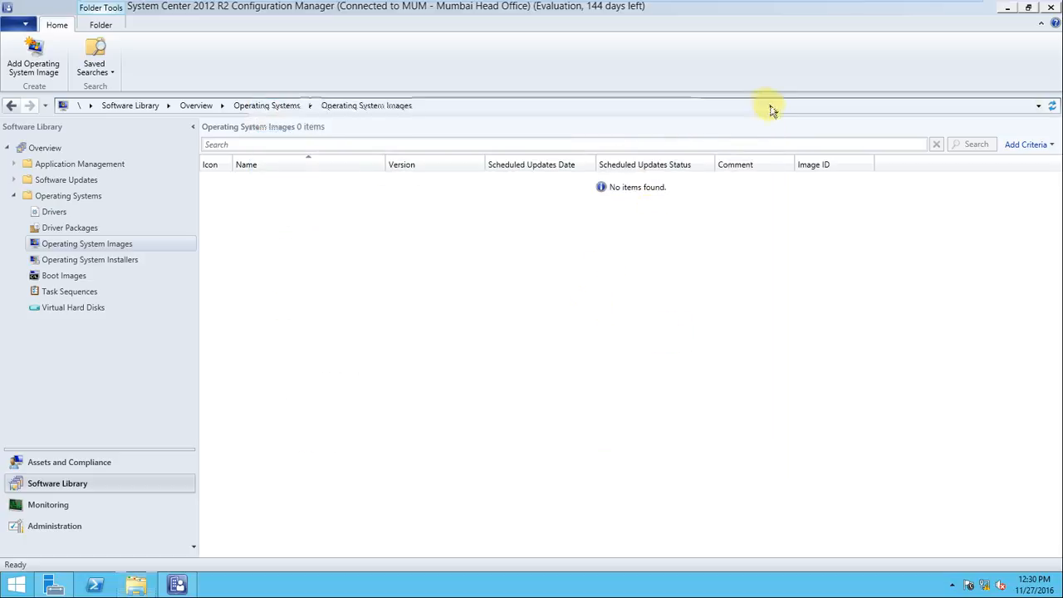
Switch to VMware Workstation and open the CD/DVD (SATA) settings of the SCCM-01 virtual machine
mouse_move(389, 2)
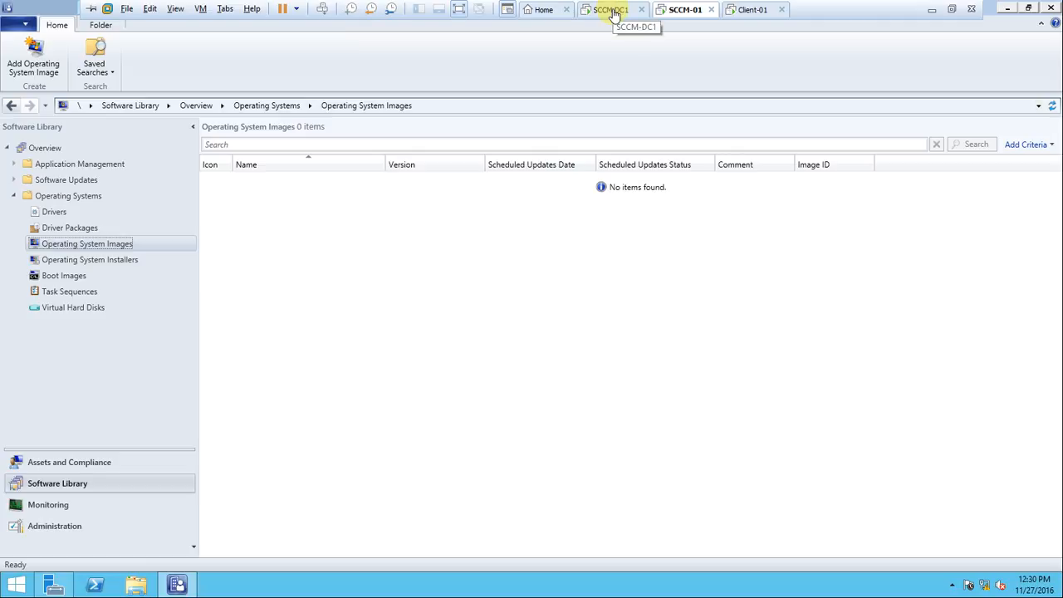
right_click(686, 10)
left_click(720, 187)
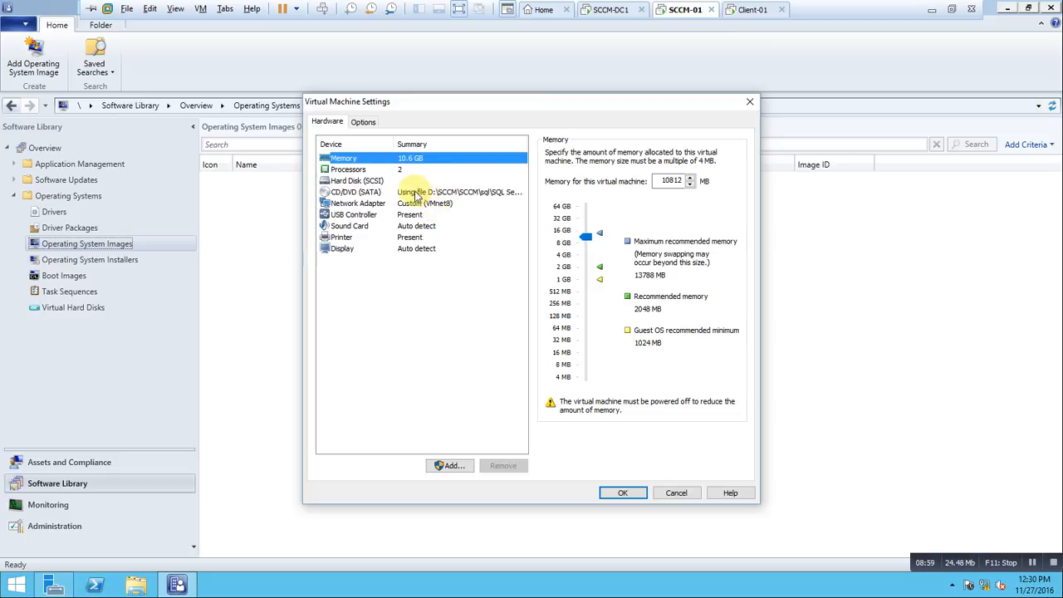
left_click(365, 193)
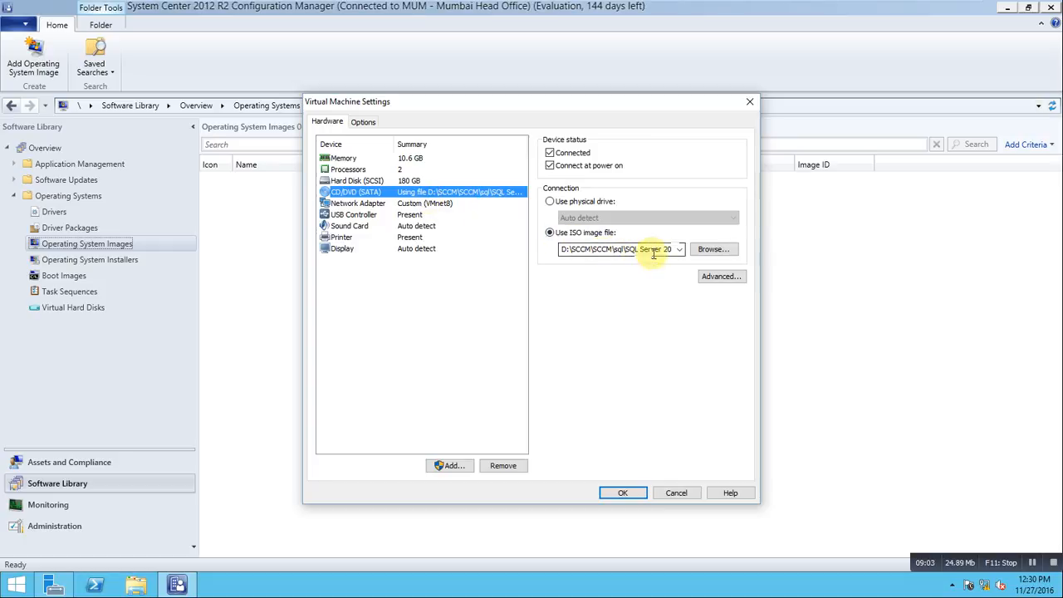
Connect windows 7 ultimate 64 bit.iso from the host's D: drive to the virtual CD/DVD drive and save the virtual machine settings
left_click(719, 253)
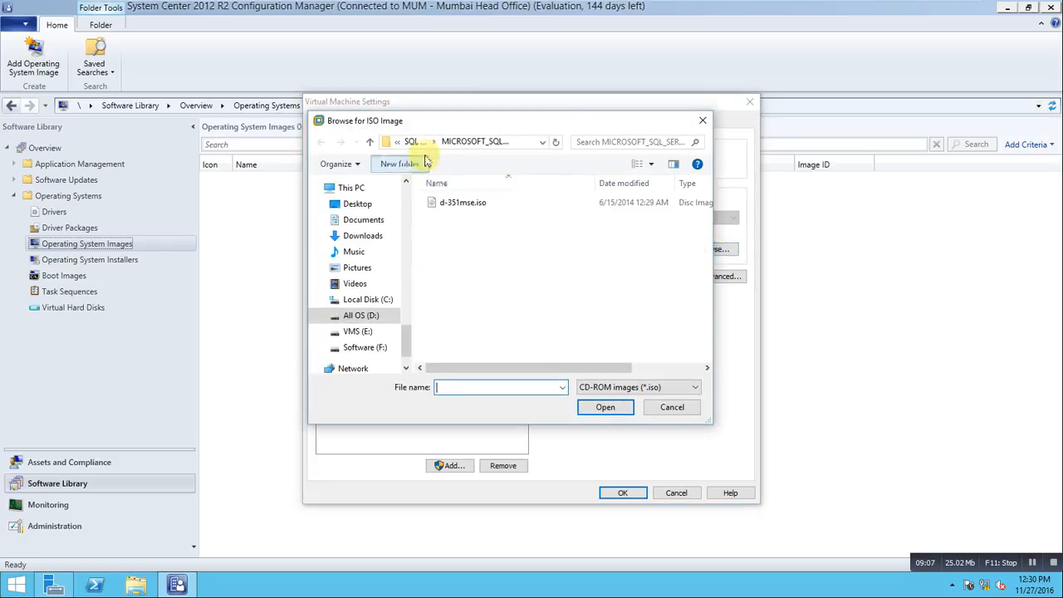
left_click(410, 142)
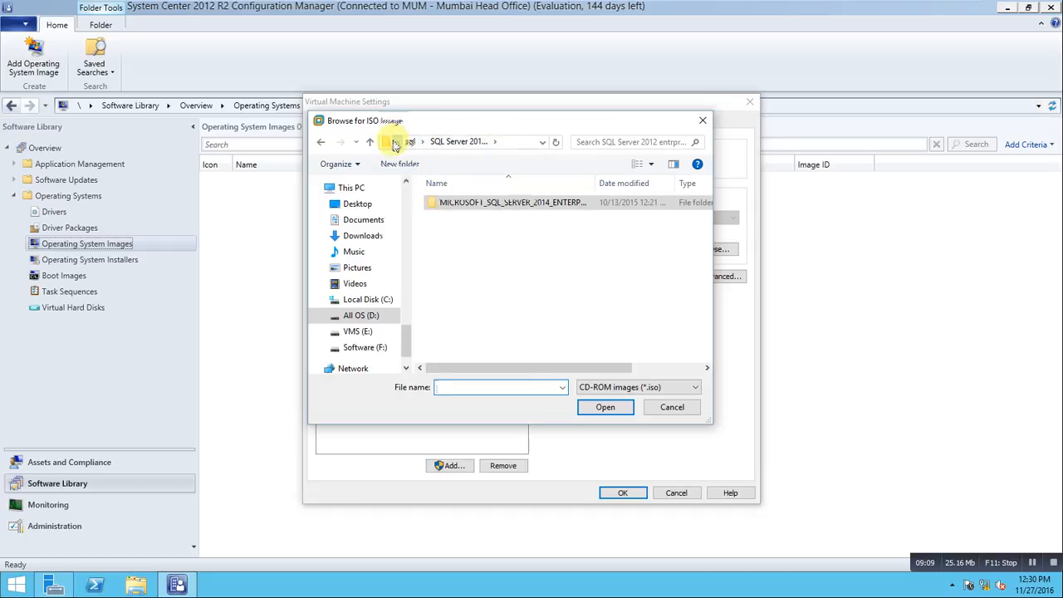
left_click(396, 143)
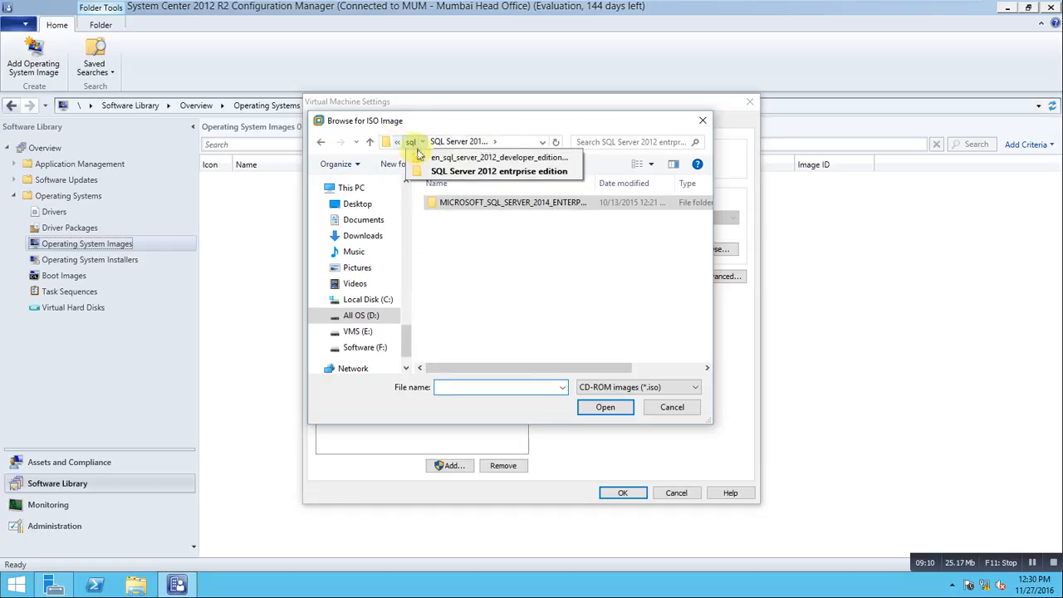
left_click(366, 316)
scroll(539, 250, "down", 9)
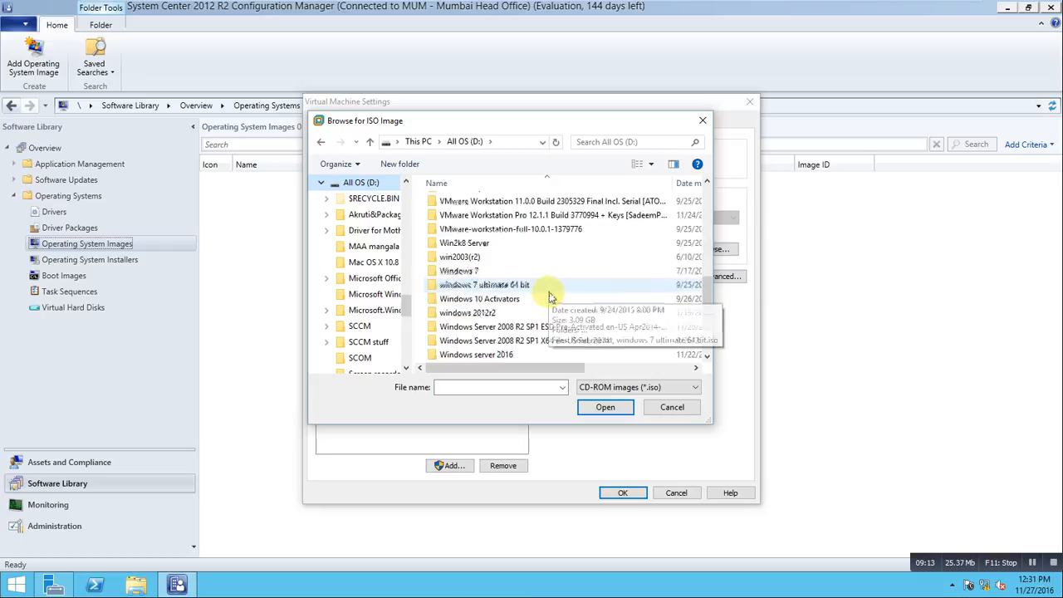
scroll(547, 297, "down", 2)
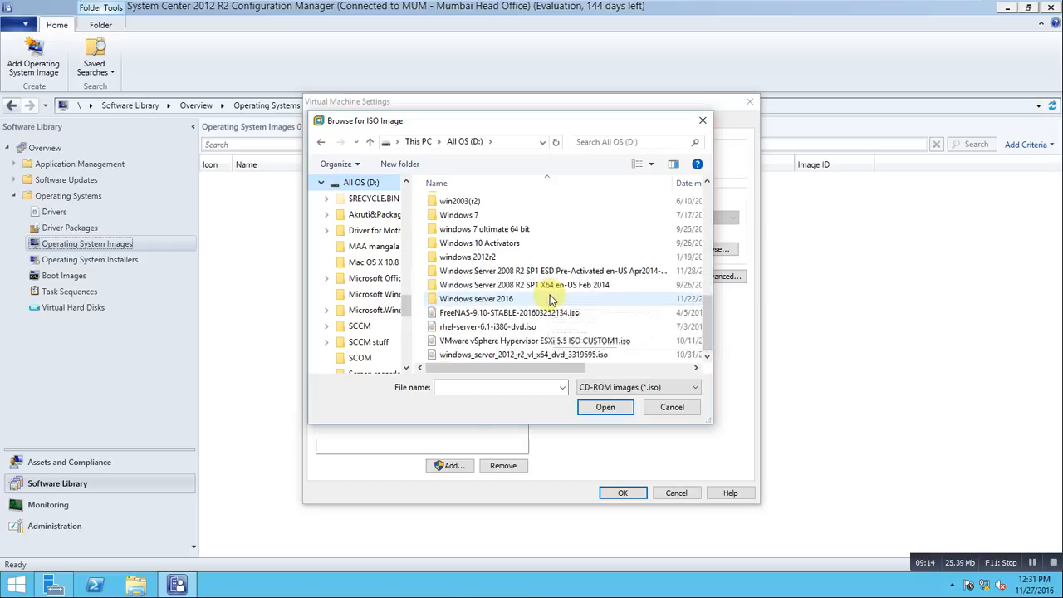
double_click(508, 231)
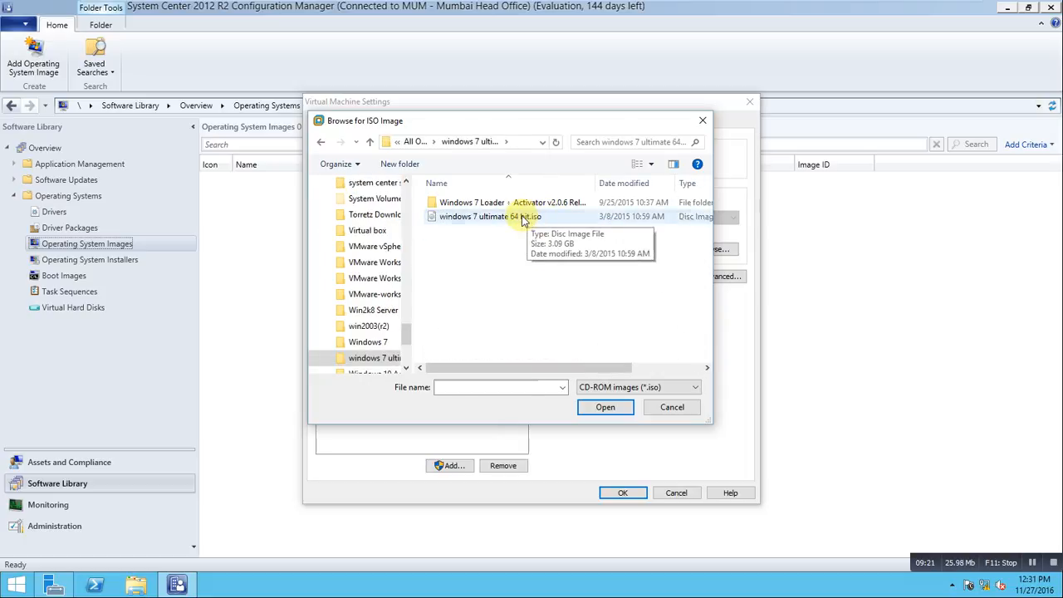
left_click(535, 217)
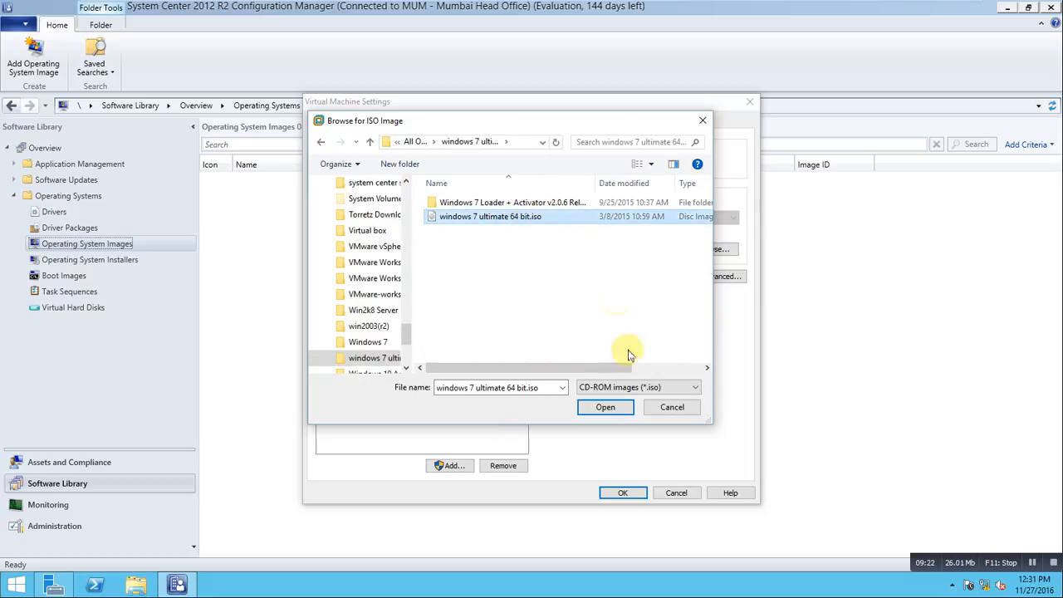
left_click(603, 407)
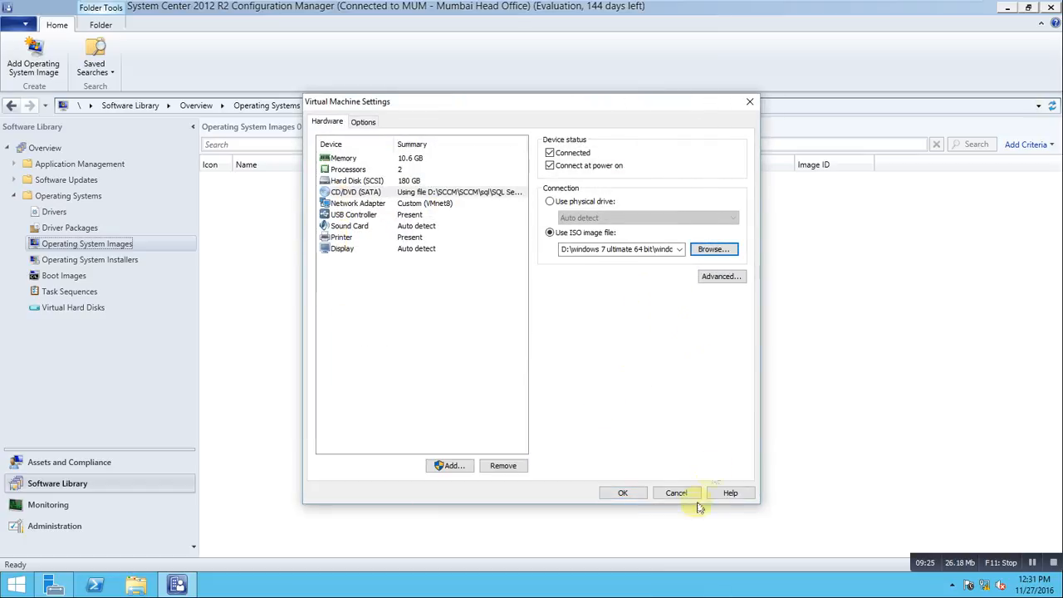
left_click(625, 492)
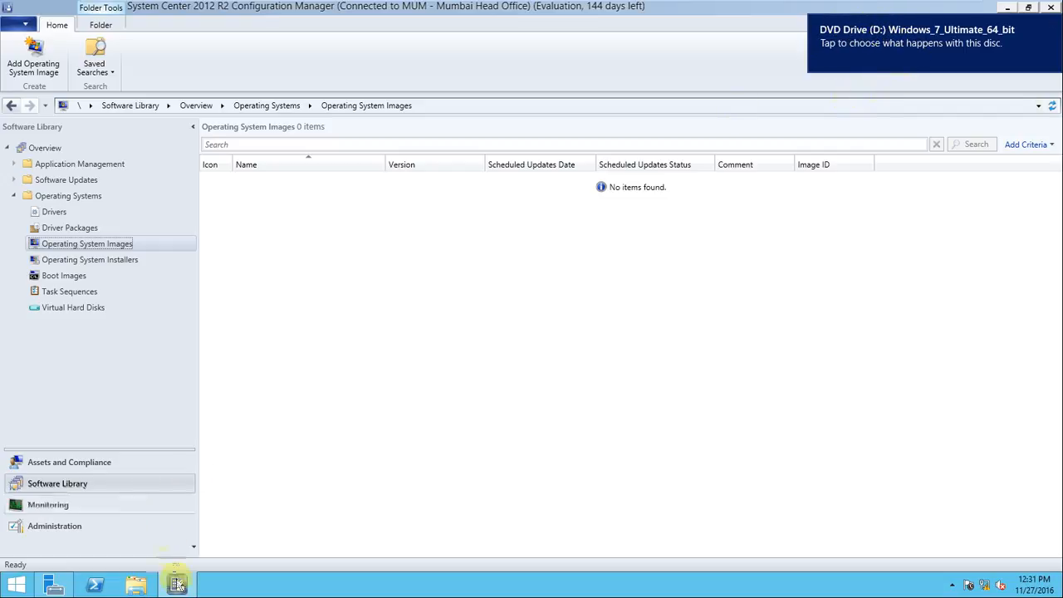
Switch to File Explorer, open the Windows_7_Ultimate_64_bit DVD drive and copy all of its files and folders
left_click(138, 586)
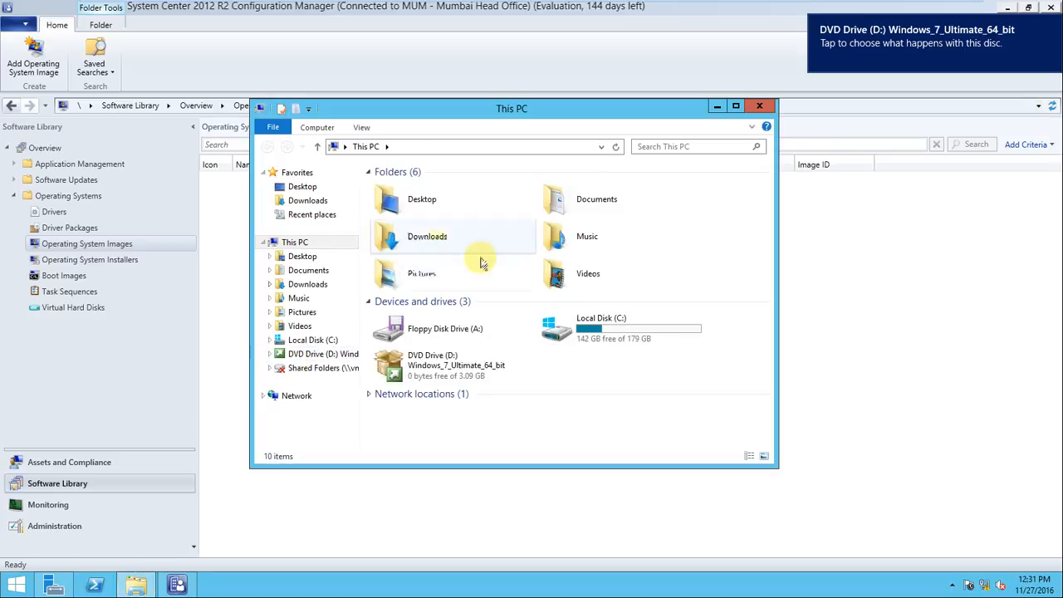
right_click(448, 372)
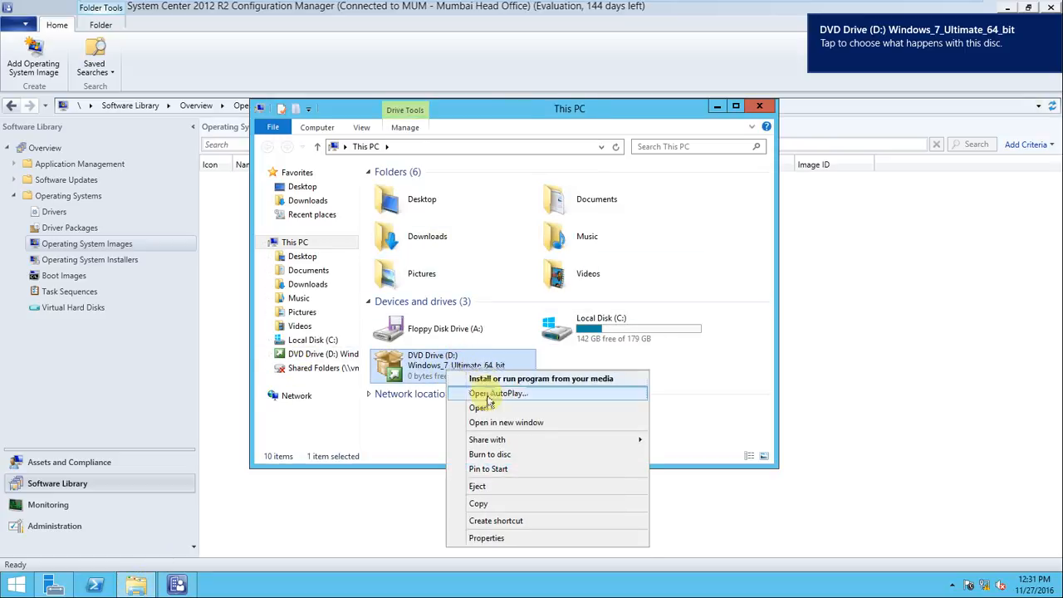
left_click(486, 409)
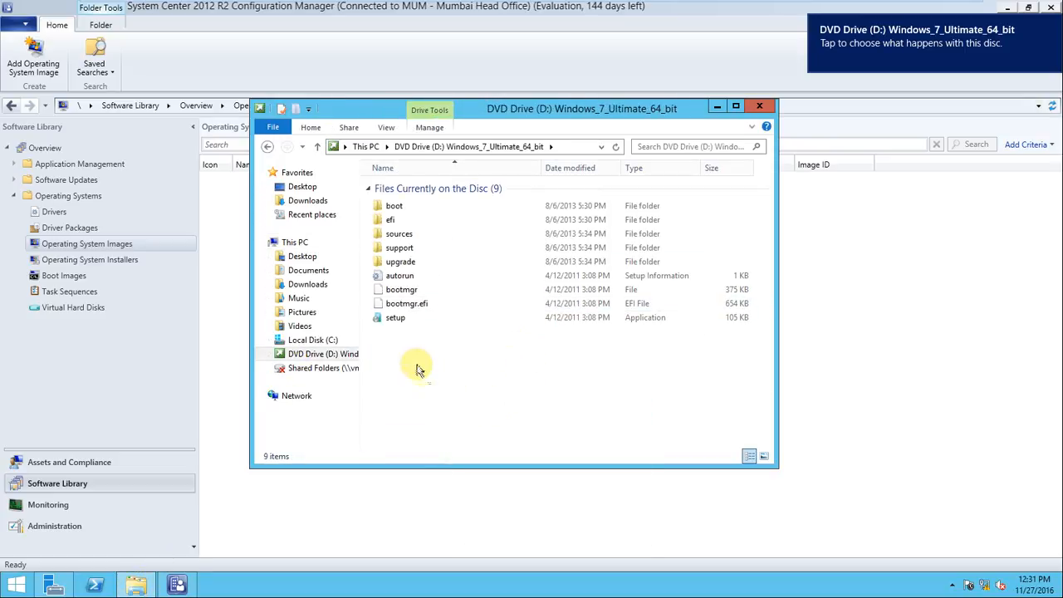
left_click_drag(408, 340, 390, 206)
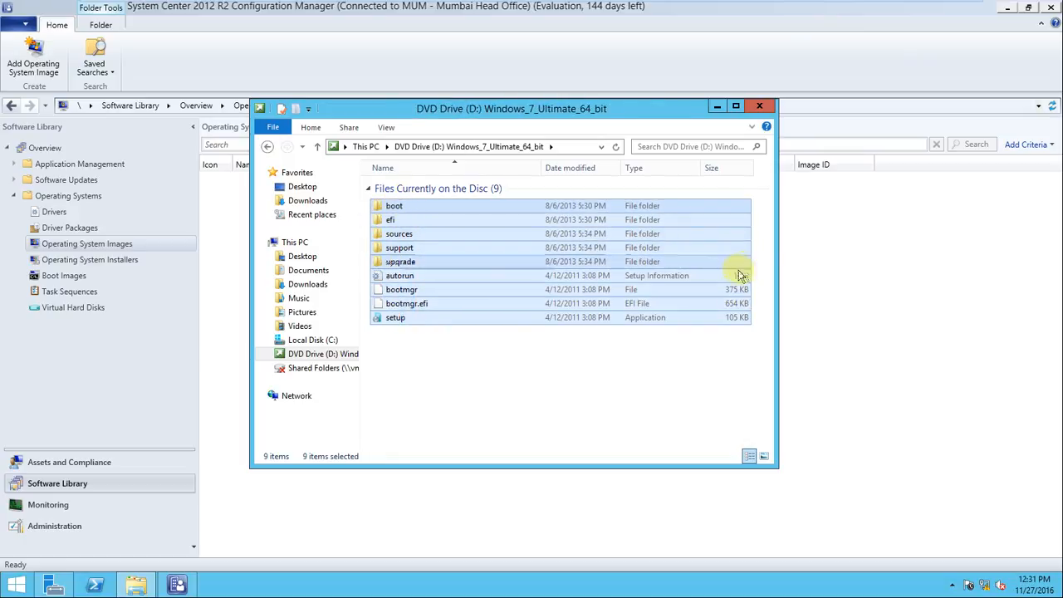
left_click(141, 585)
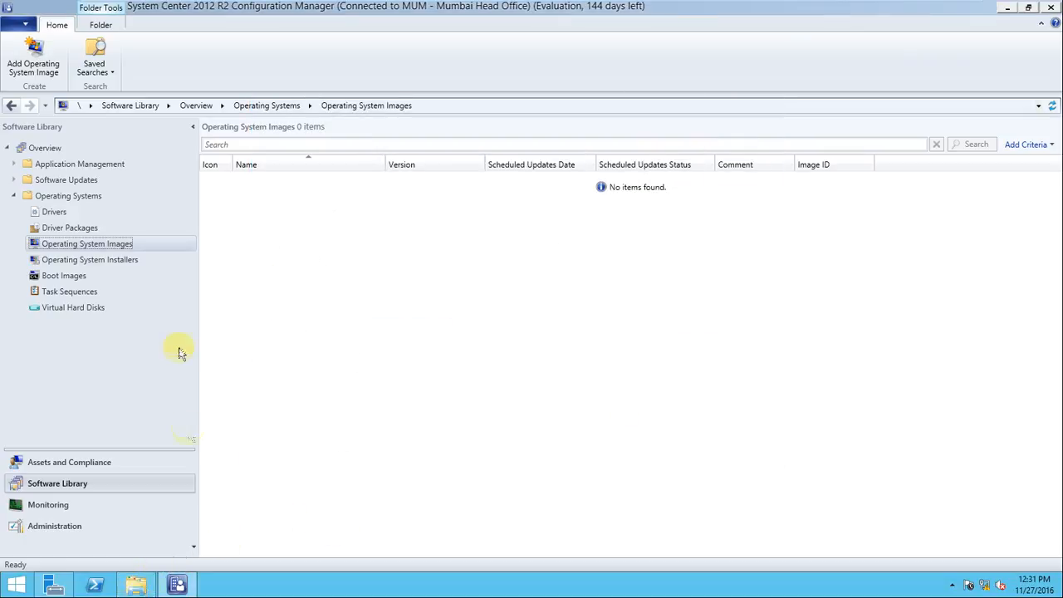
left_click(137, 586)
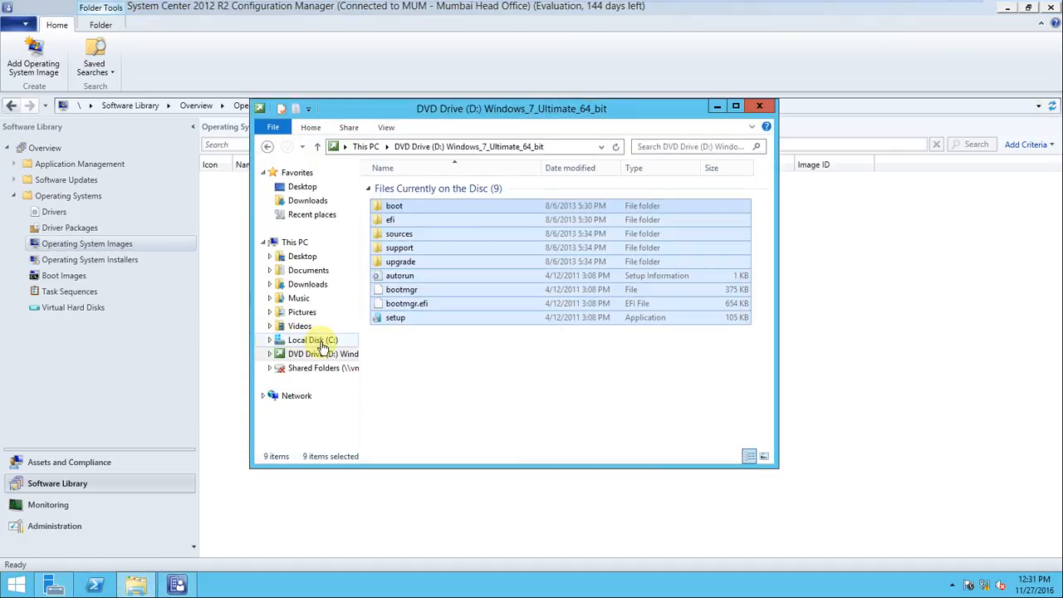
Paste the copied DVD contents into C:\Deployment\OS\Windows7 and minimize the copy progress window
left_click(330, 341)
double_click(408, 188)
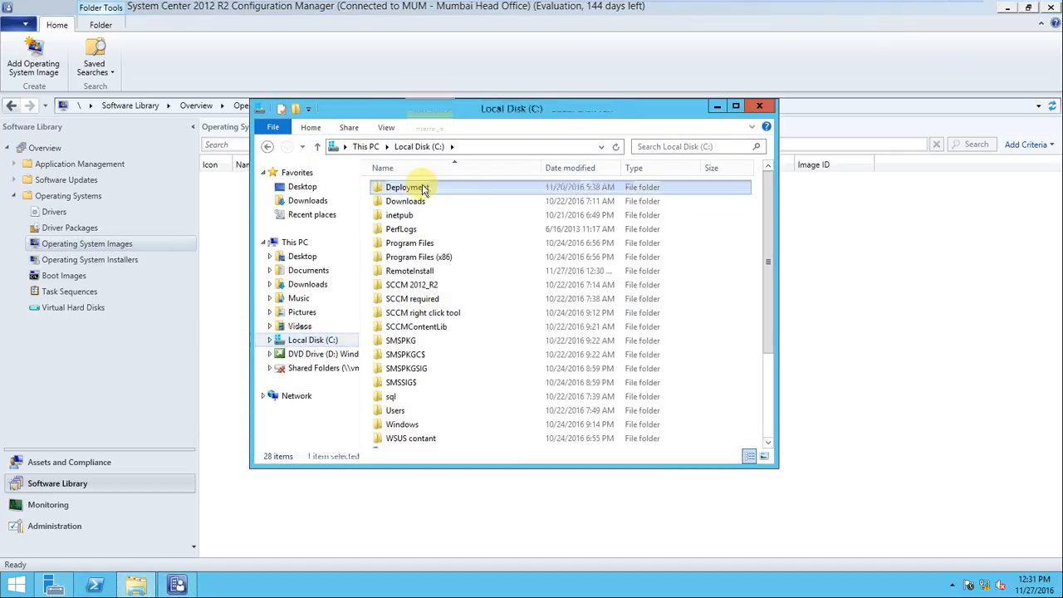
double_click(421, 215)
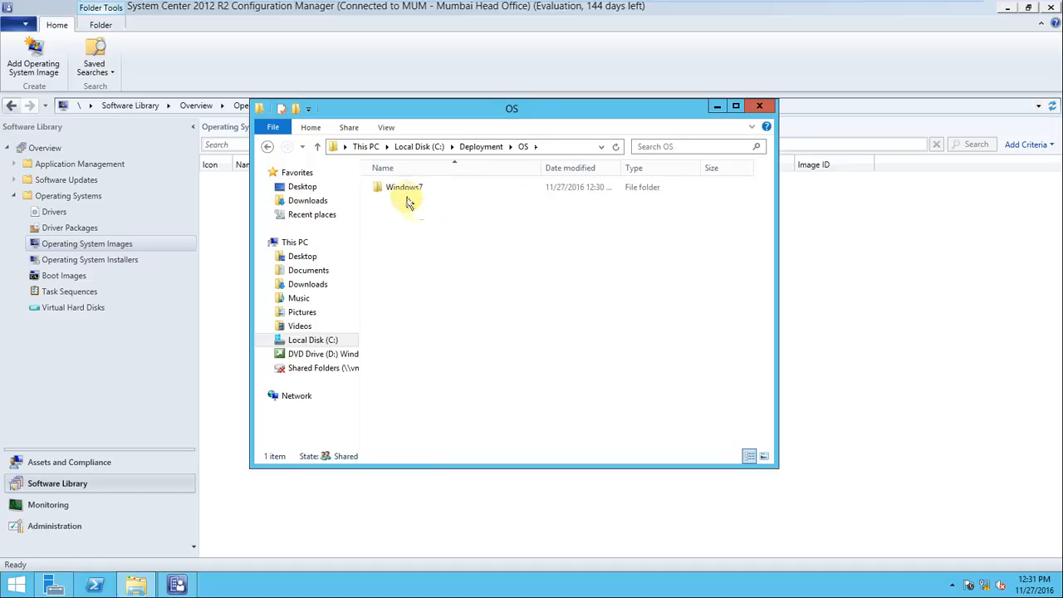
double_click(414, 190)
right_click(431, 239)
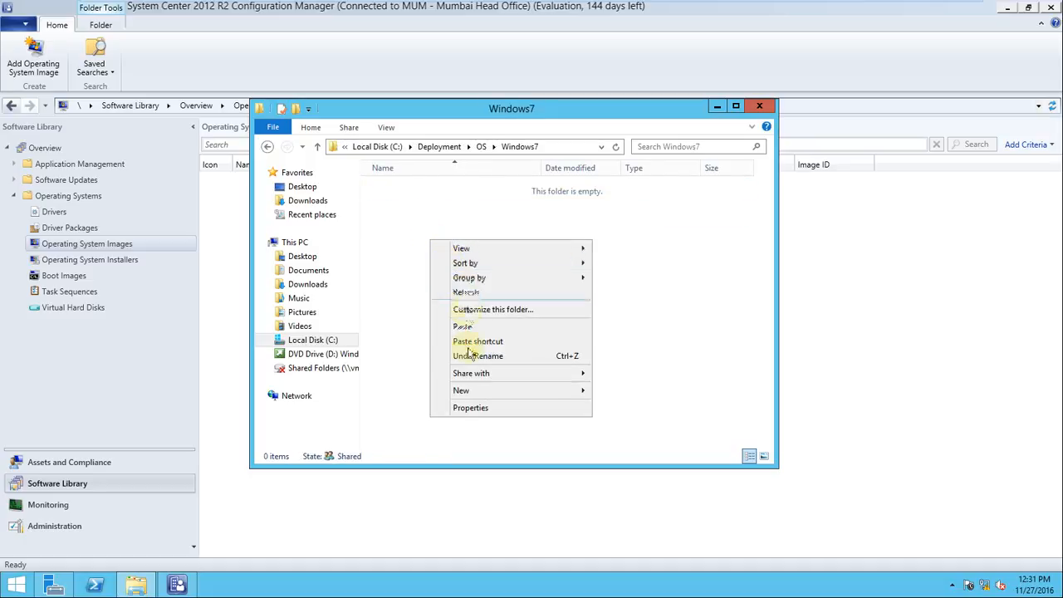
left_click(466, 327)
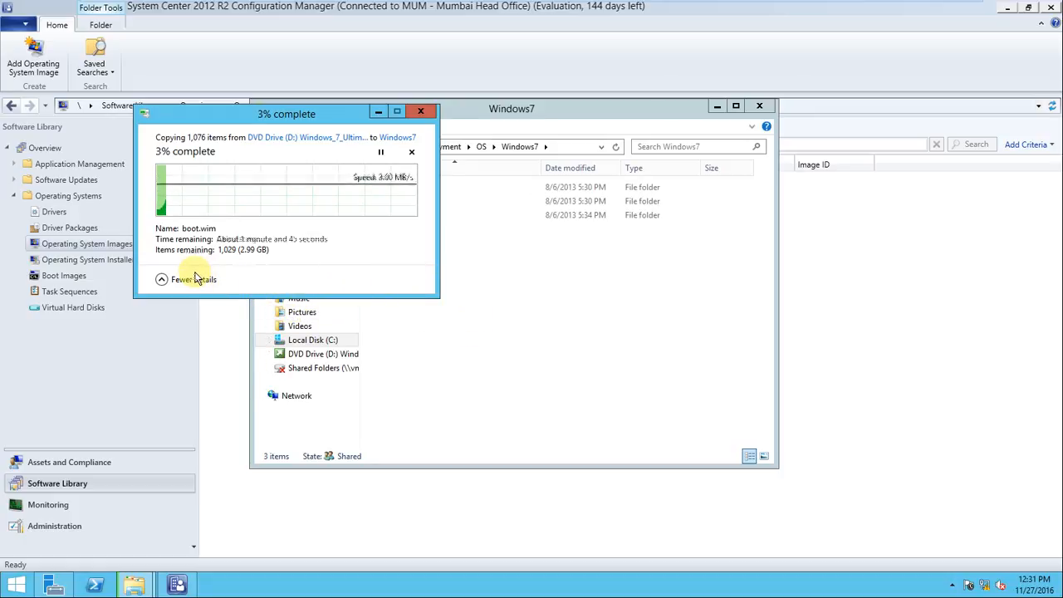
left_click(378, 113)
Look through the sources folder inside Windows7, search it for .wmi and return to the folder listing
double_click(399, 216)
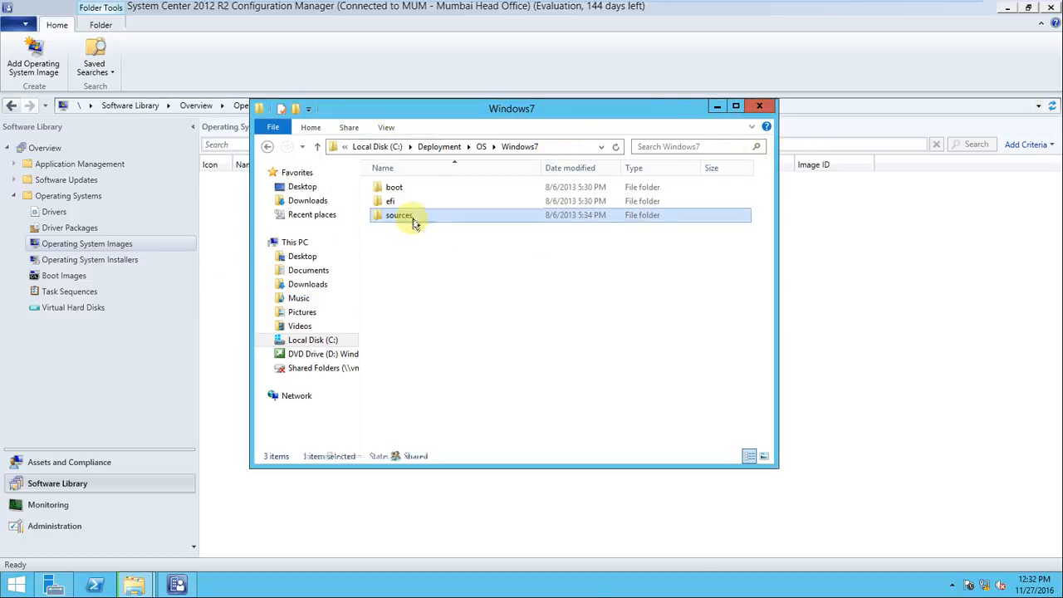
scroll(490, 387, "down", 6)
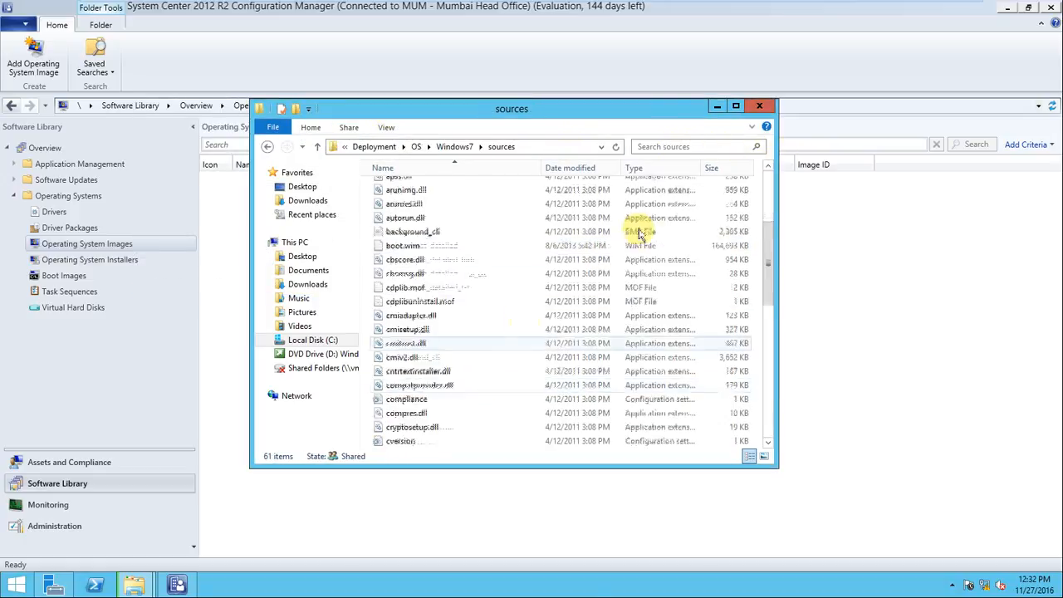
scroll(415, 399, "down", 8)
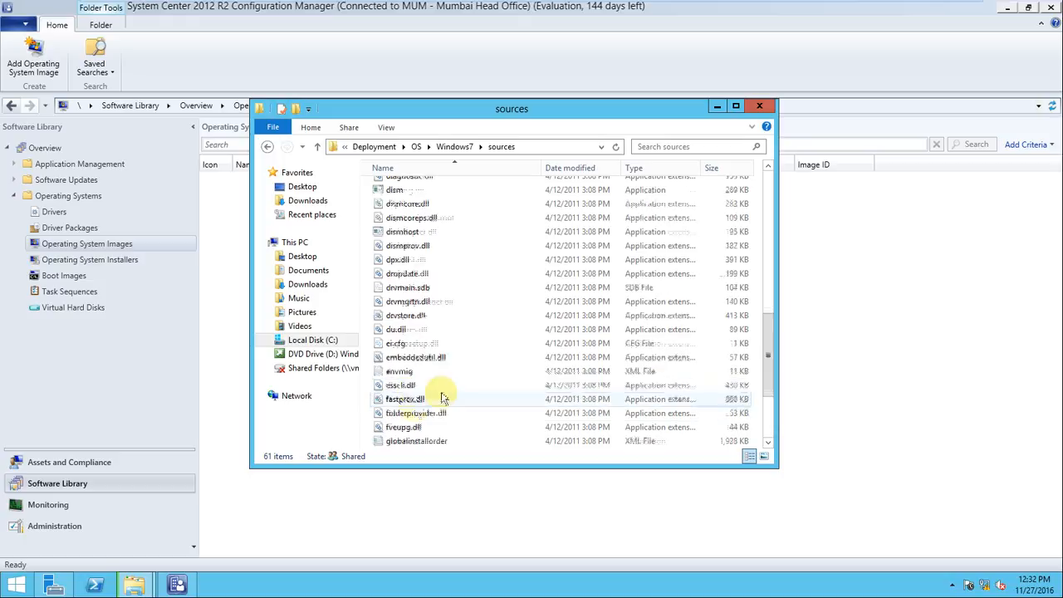
left_click(660, 148)
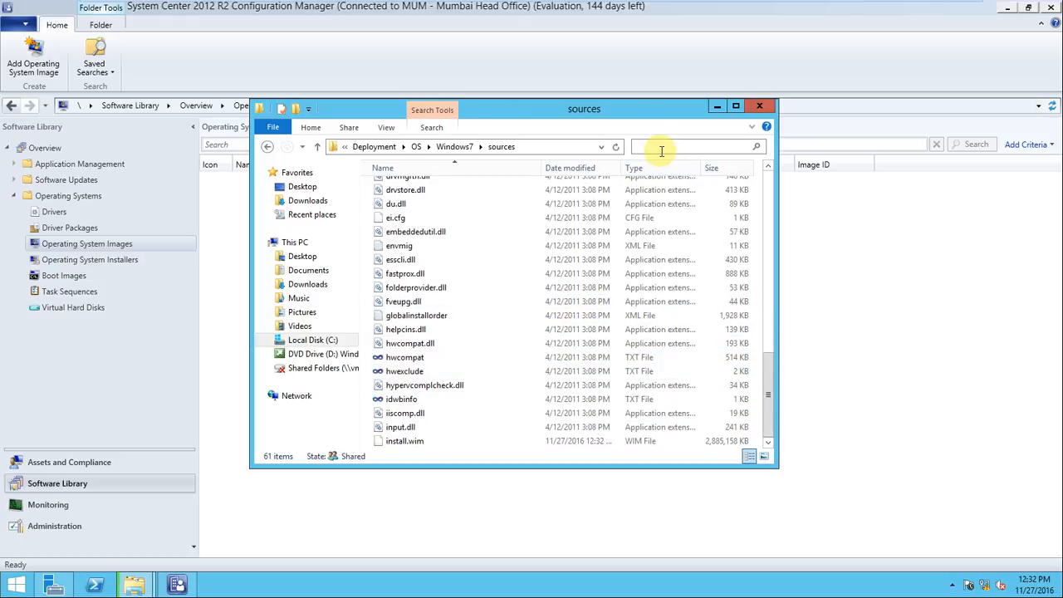
type(".wmi")
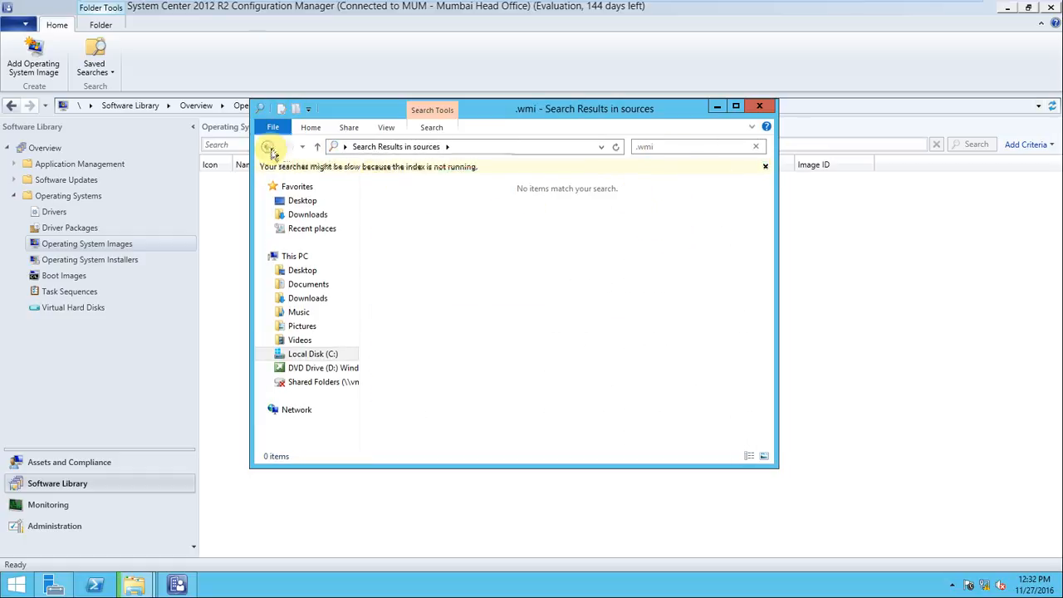
left_click(265, 147)
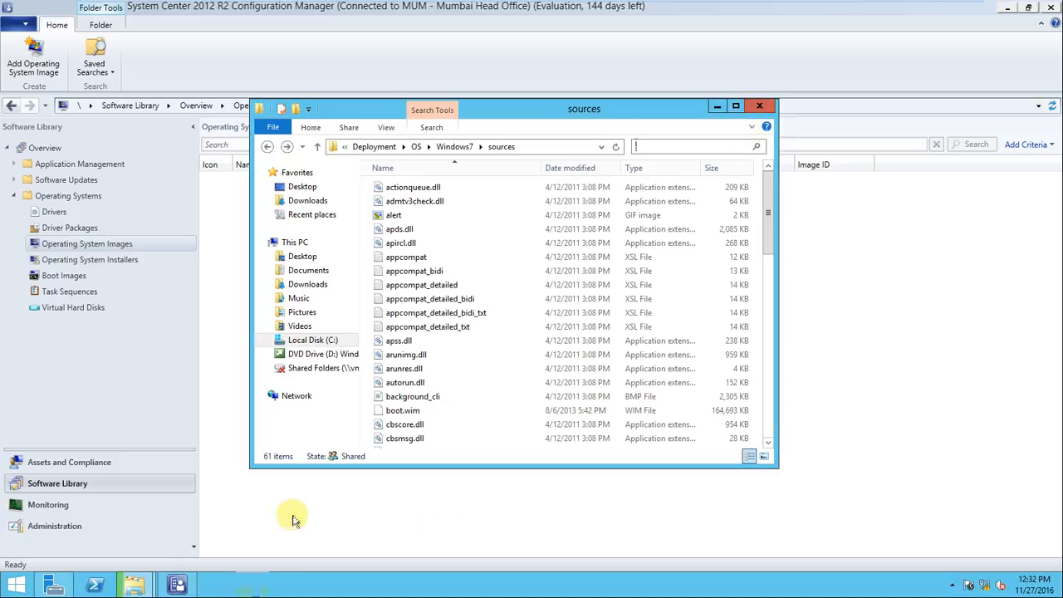
Check the progress of the running file copy and minimize its window again
mouse_move(136, 585)
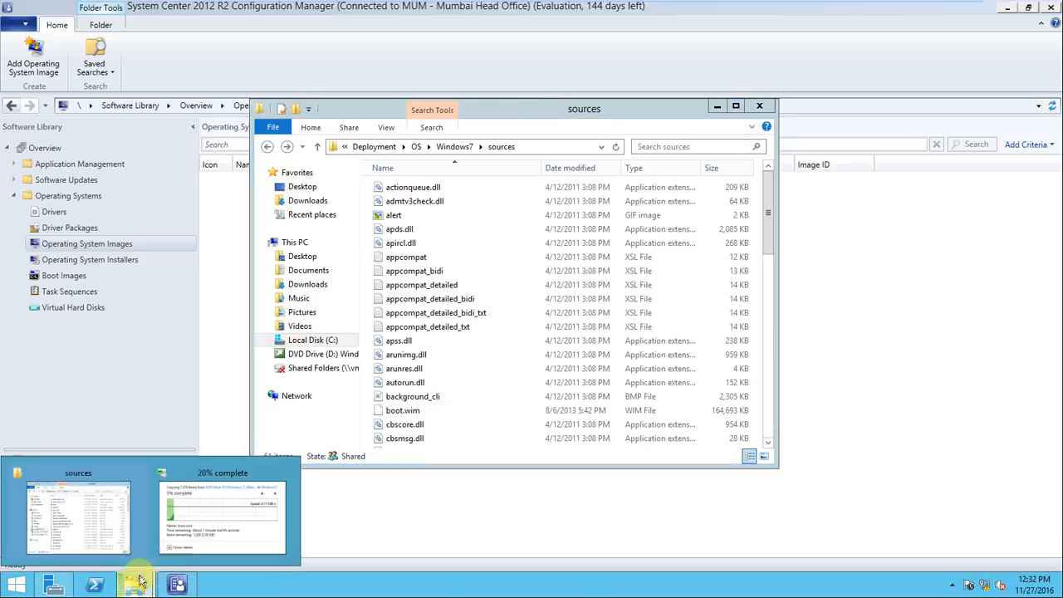
left_click(234, 531)
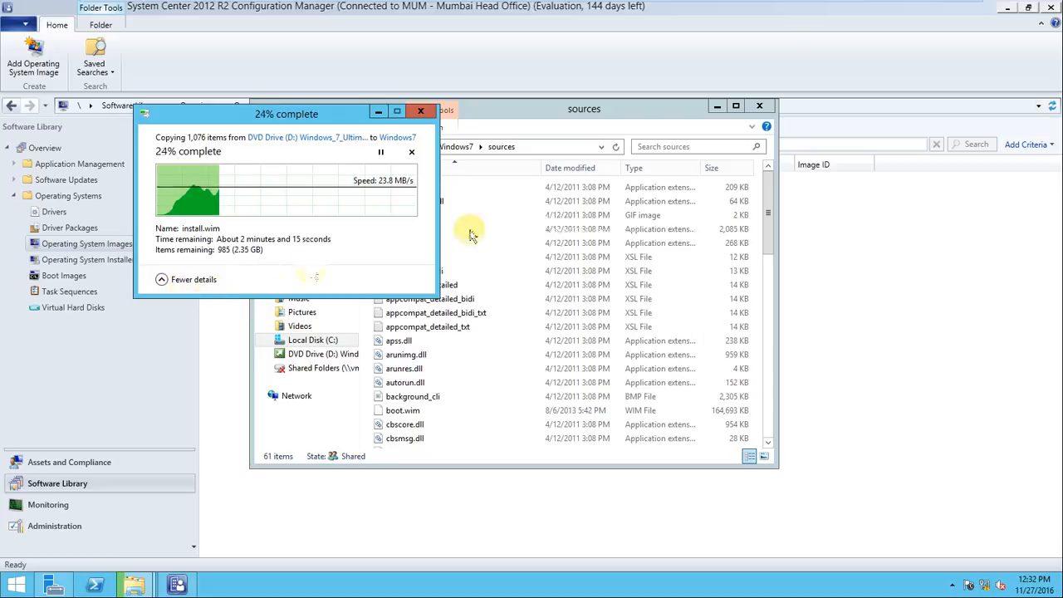
left_click(379, 111)
Search the sources folder for *.wmi and shorten the search term to *.w
left_click(654, 149)
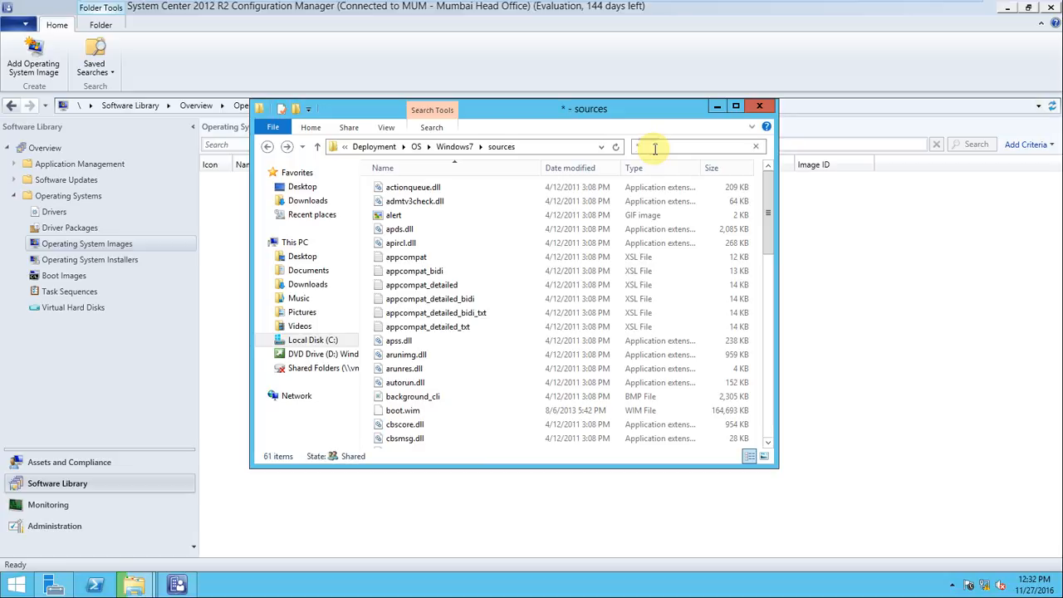
type("wmi")
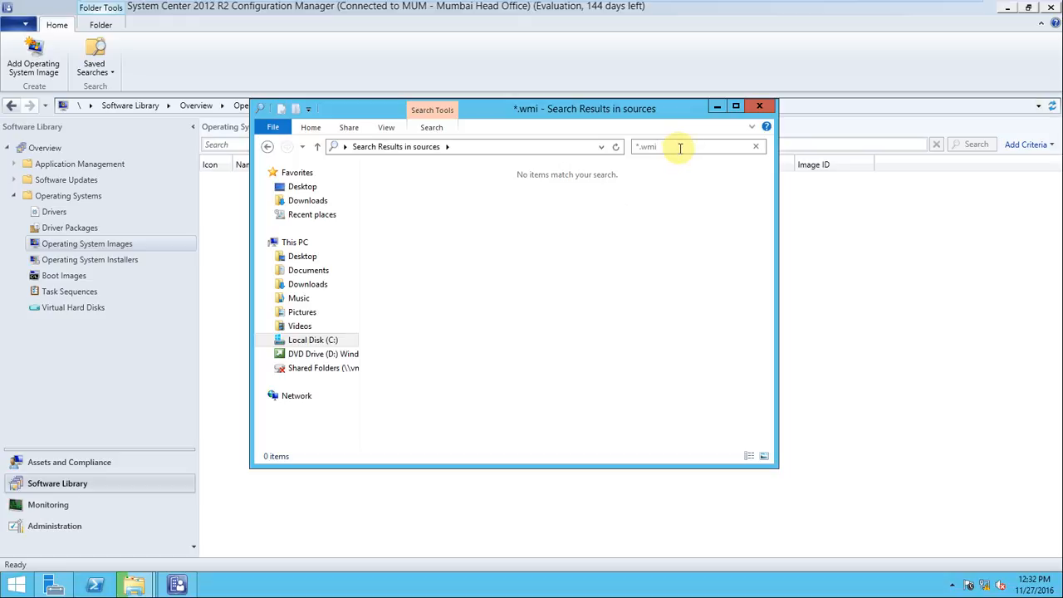
key("BackSpace")
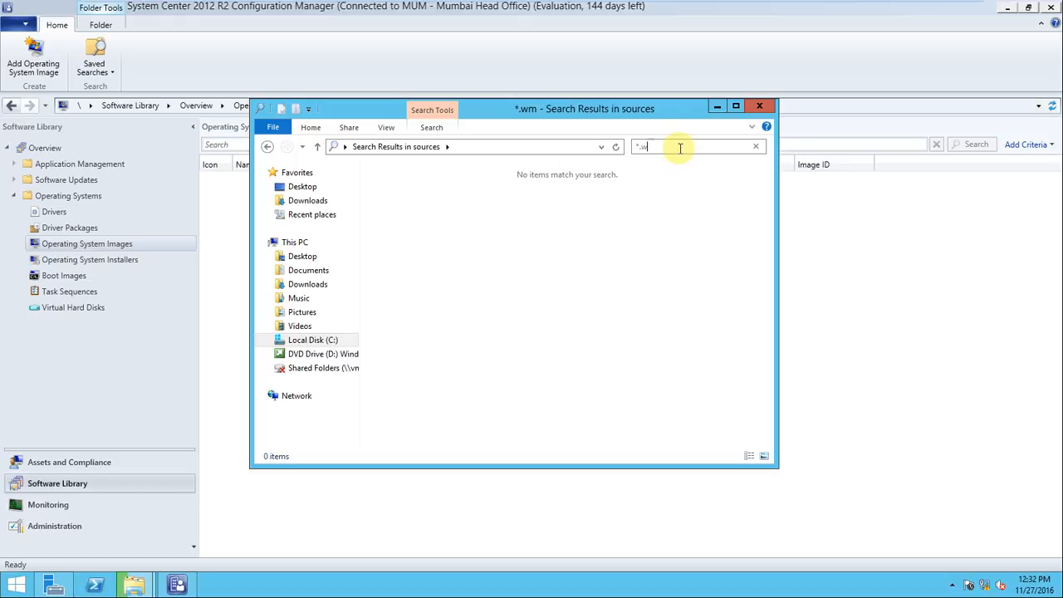
key("BackSpace")
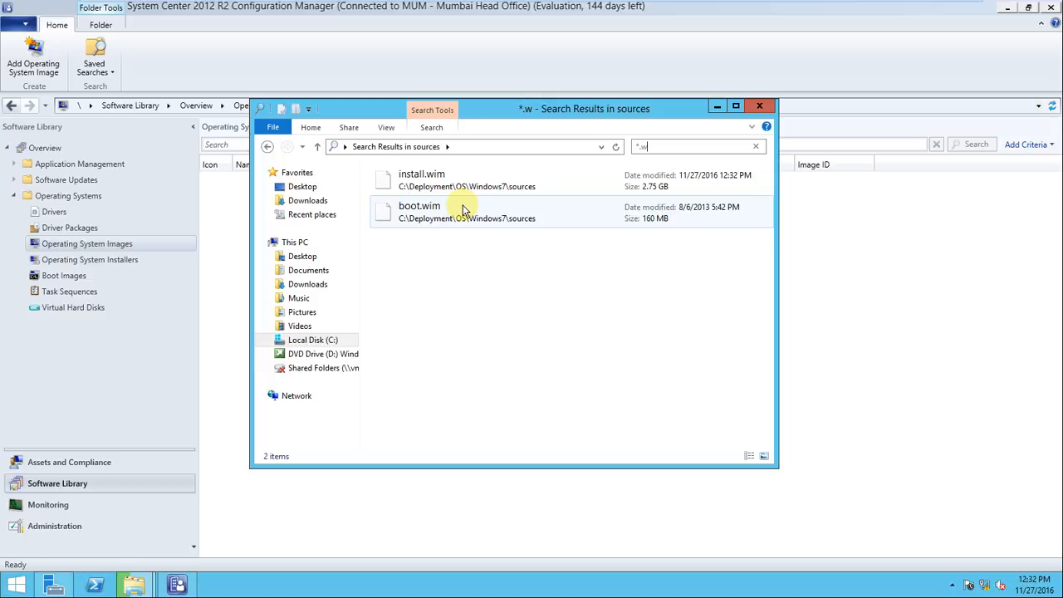
left_click_drag(460, 208, 442, 228)
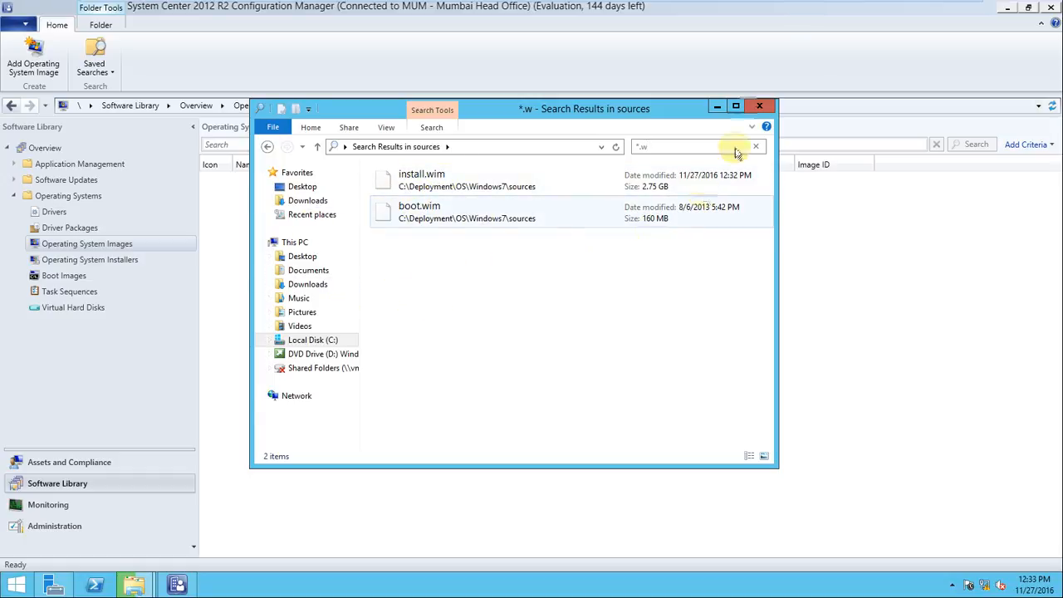
Close the search results window and take another look at the copy progress before minimizing it
left_click(754, 109)
left_click(133, 583)
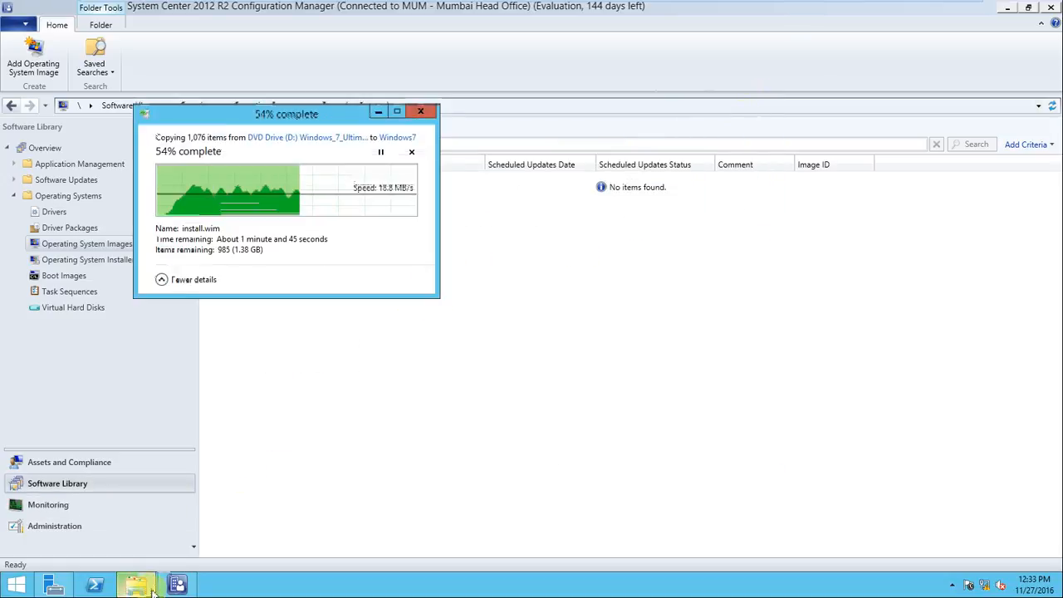
left_click(378, 111)
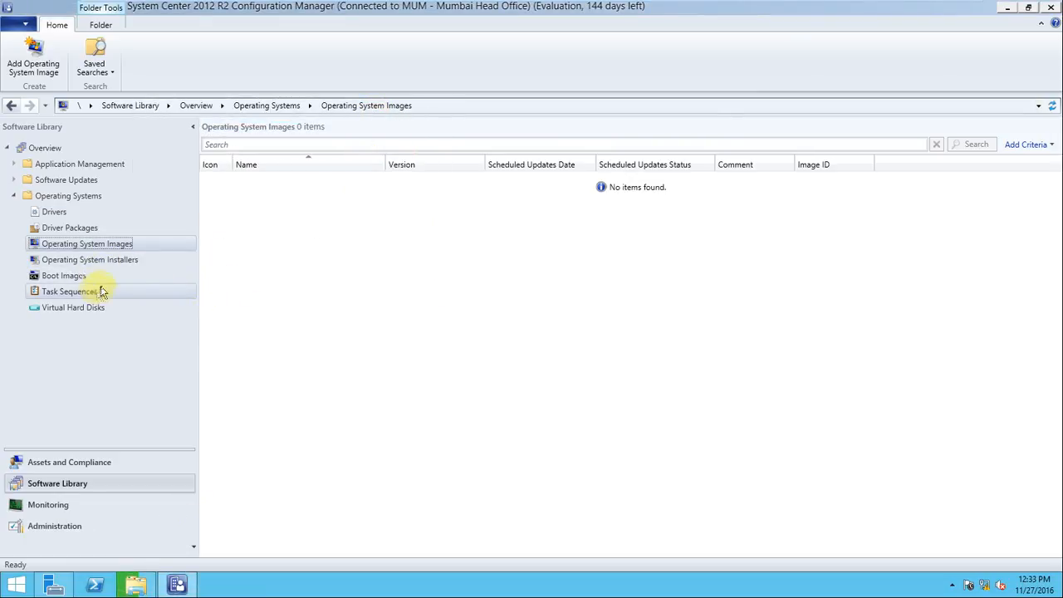
Compare the Operating System Installers and Operating System Images lists in the Software Library
left_click(105, 258)
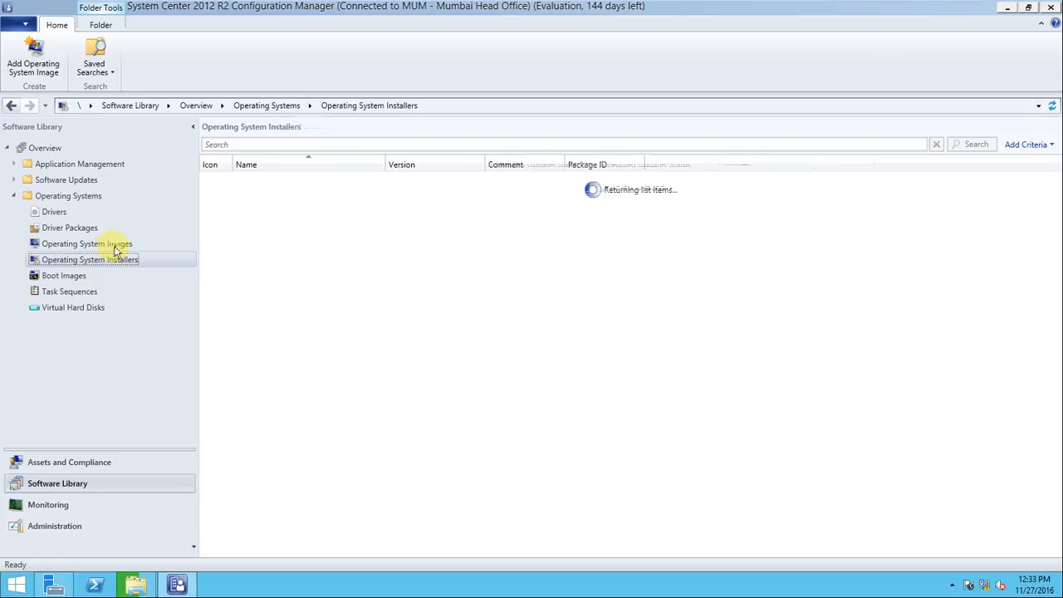
left_click(116, 246)
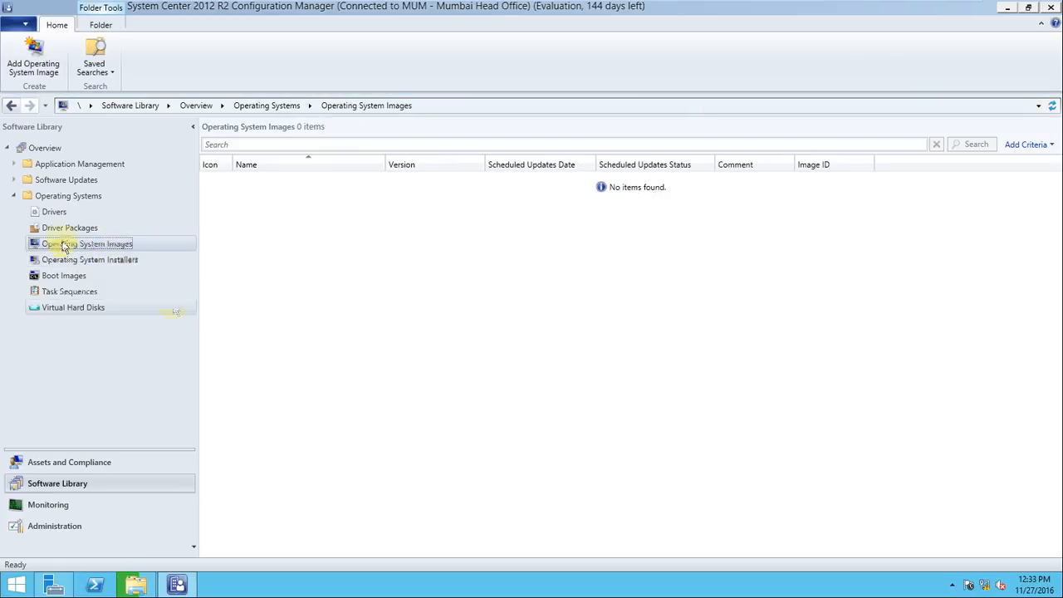
left_click(120, 264)
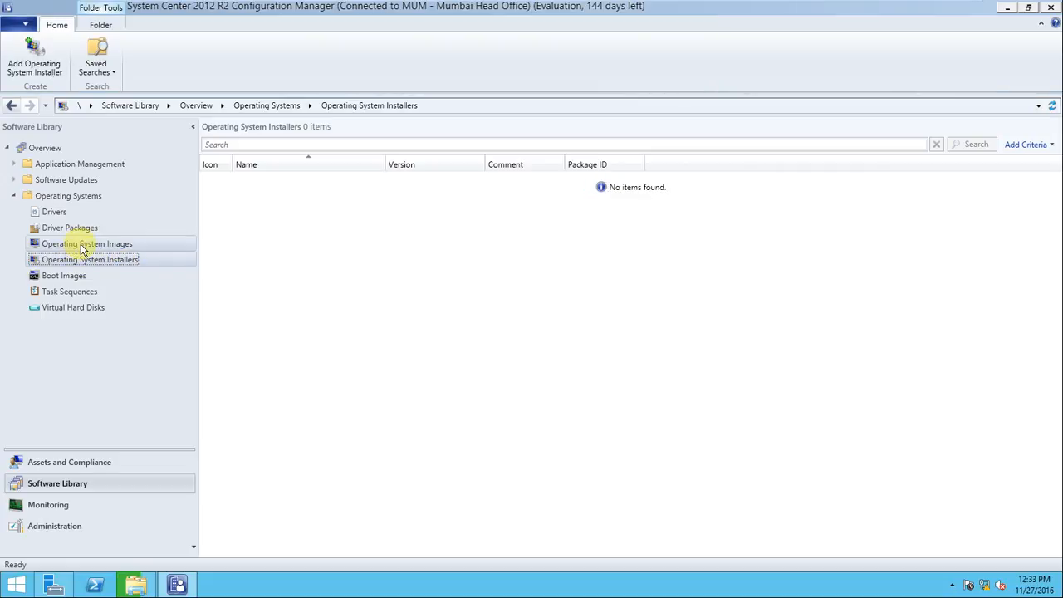
Start adding an operating system image under Operating System Images and browse for the image file's path
left_click(87, 247)
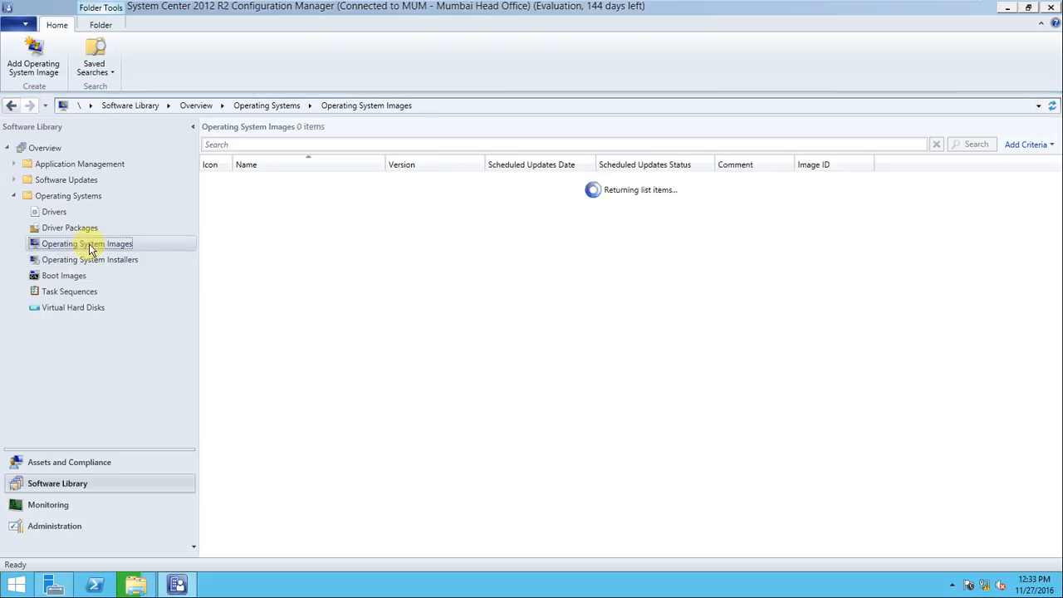
right_click(91, 249)
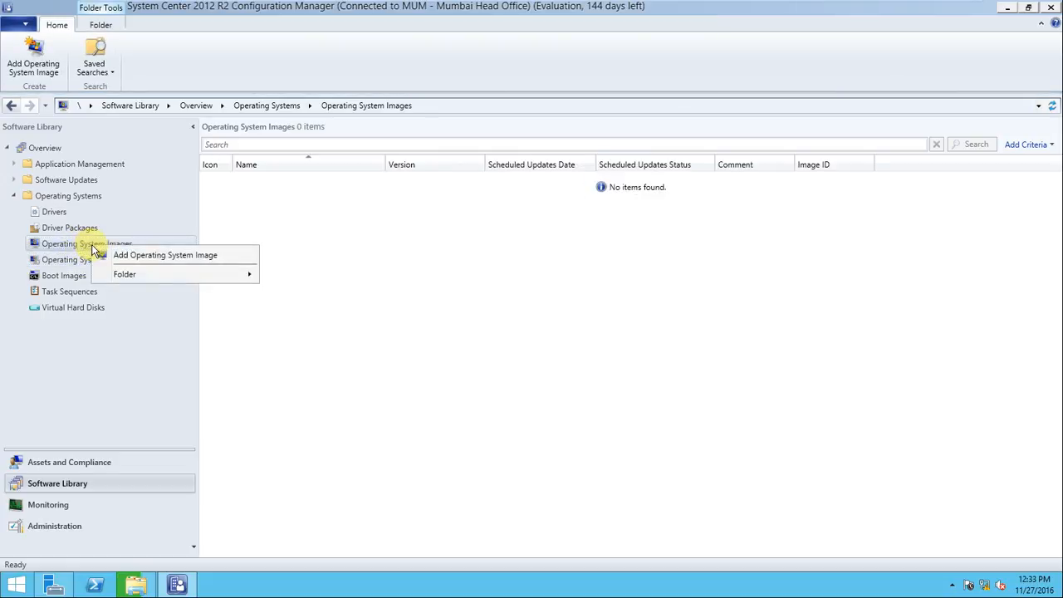
left_click(146, 253)
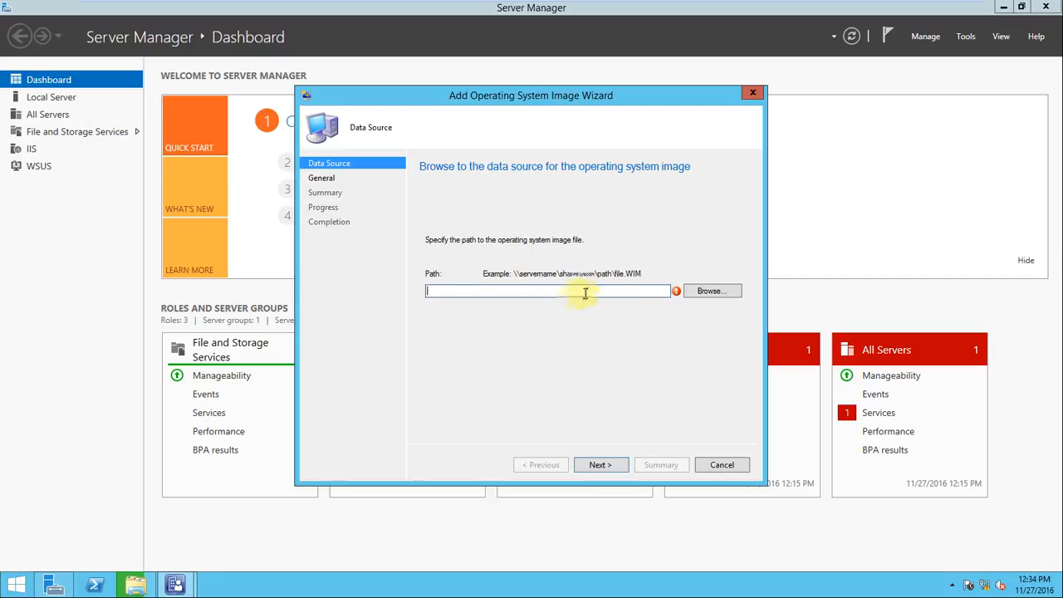
left_click(705, 296)
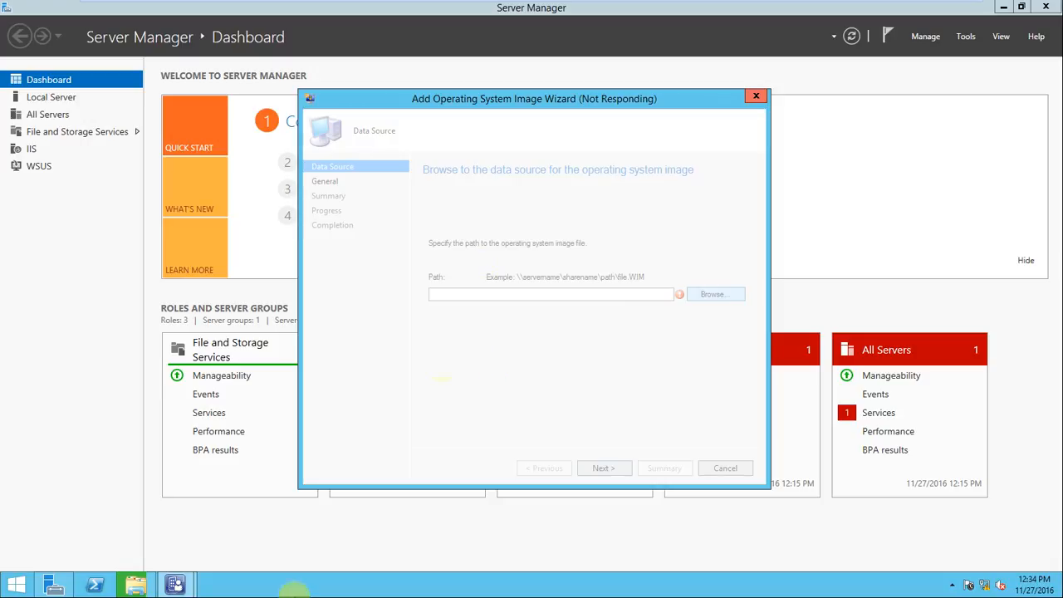
Bring up the file copy progress window while the Add Operating System Image Wizard stays open
right_click(138, 585)
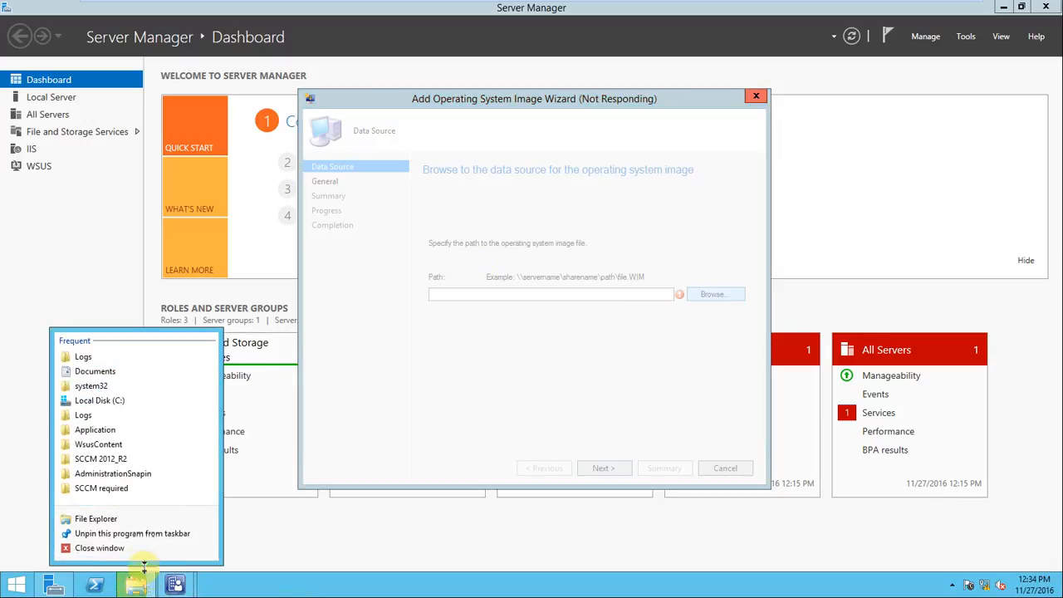
left_click(138, 585)
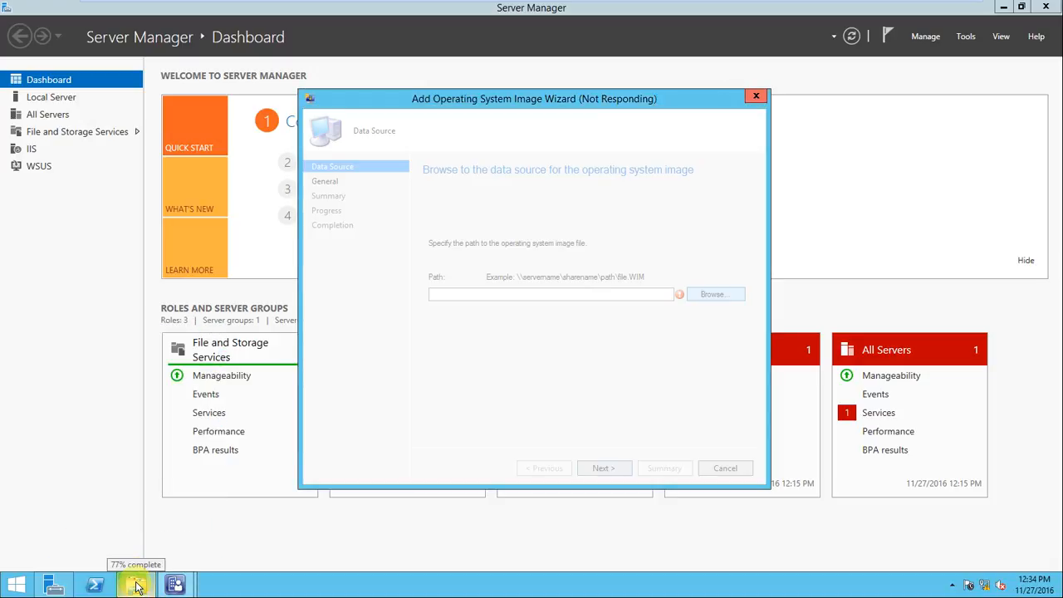
left_click(139, 589)
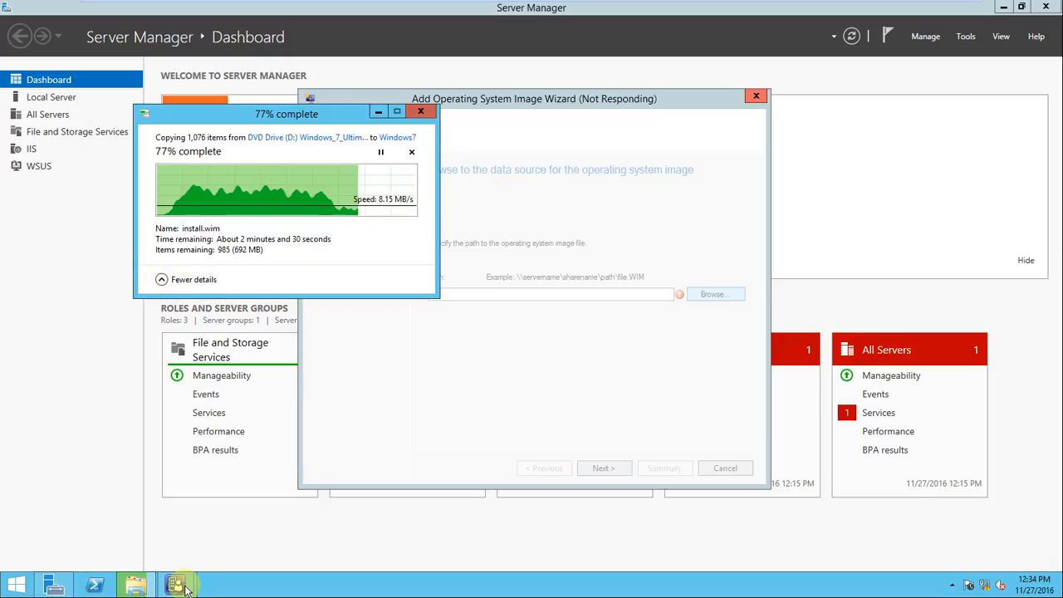
Check the detailed progress of the Windows 7 source file copy and minimize its window
left_click(378, 112)
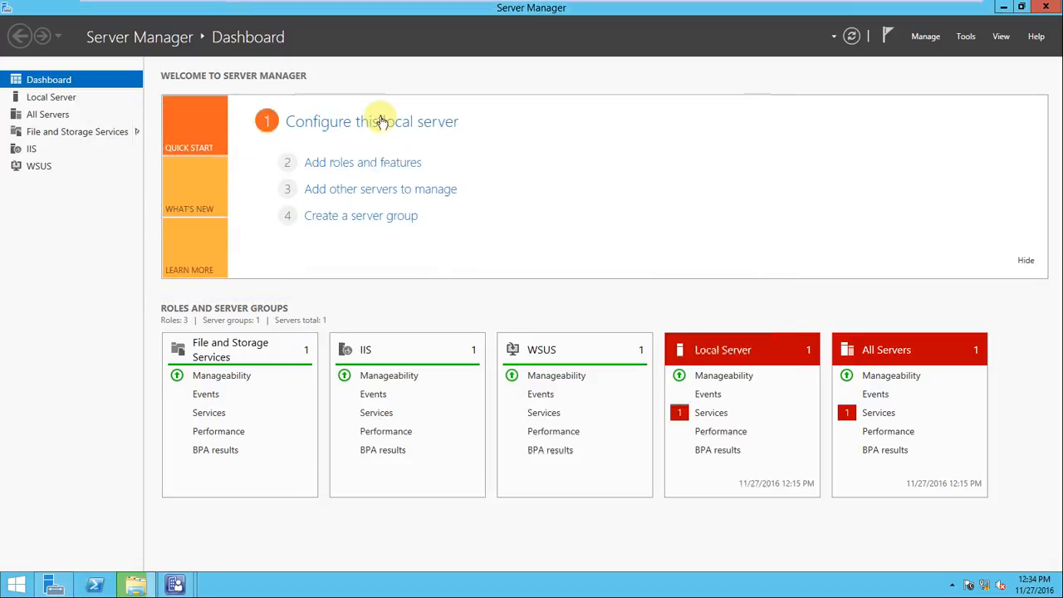
left_click(136, 584)
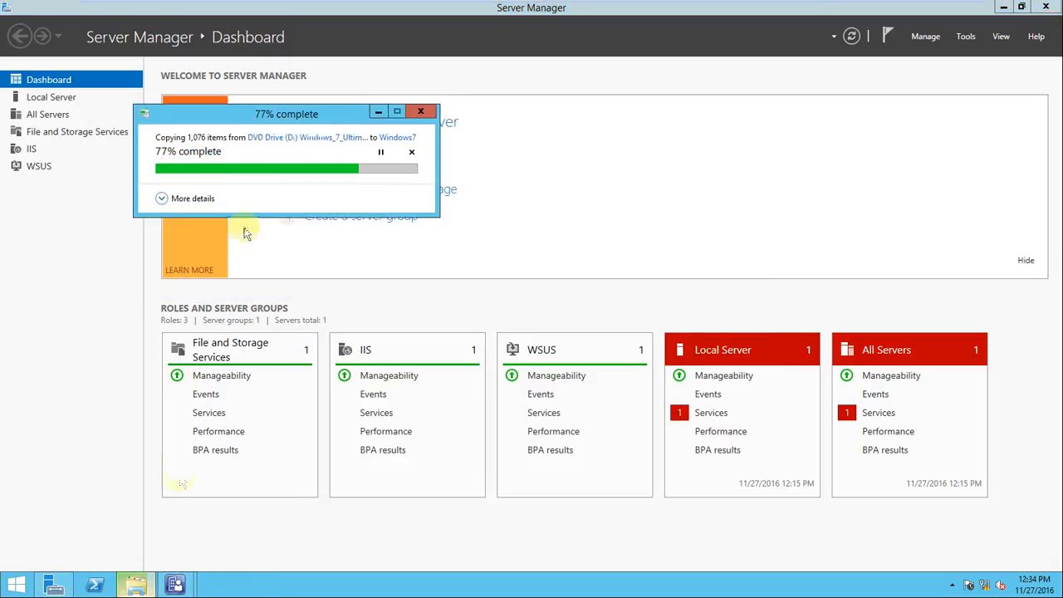
left_click(163, 201)
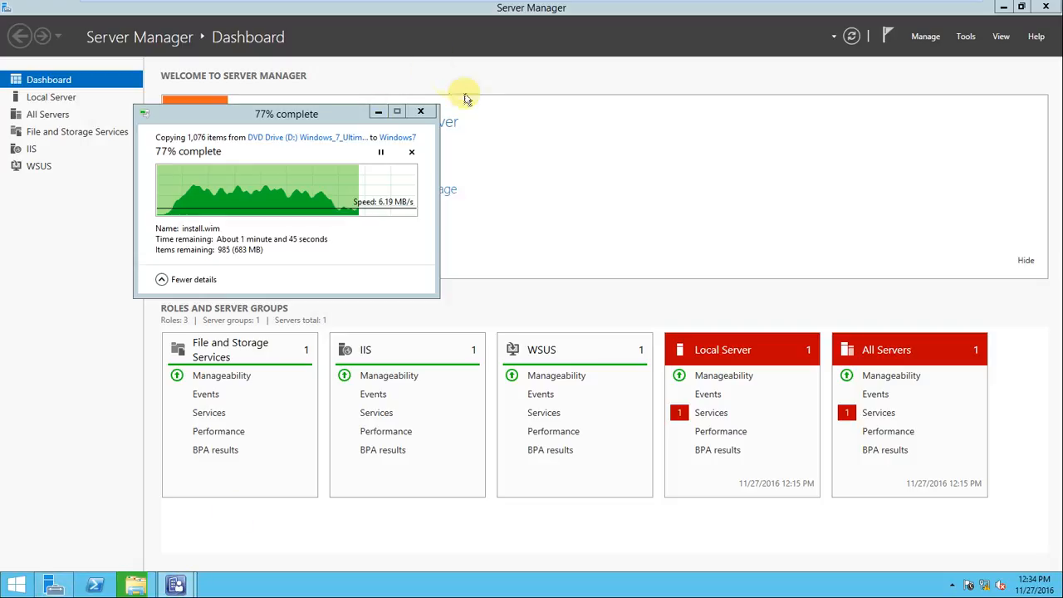
mouse_move(373, 5)
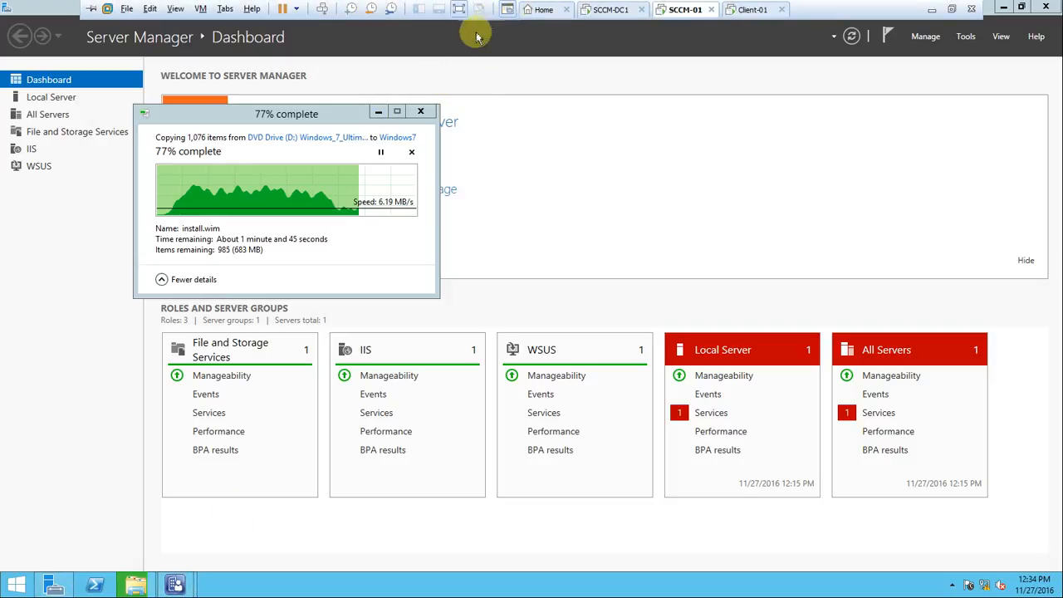
left_click(381, 115)
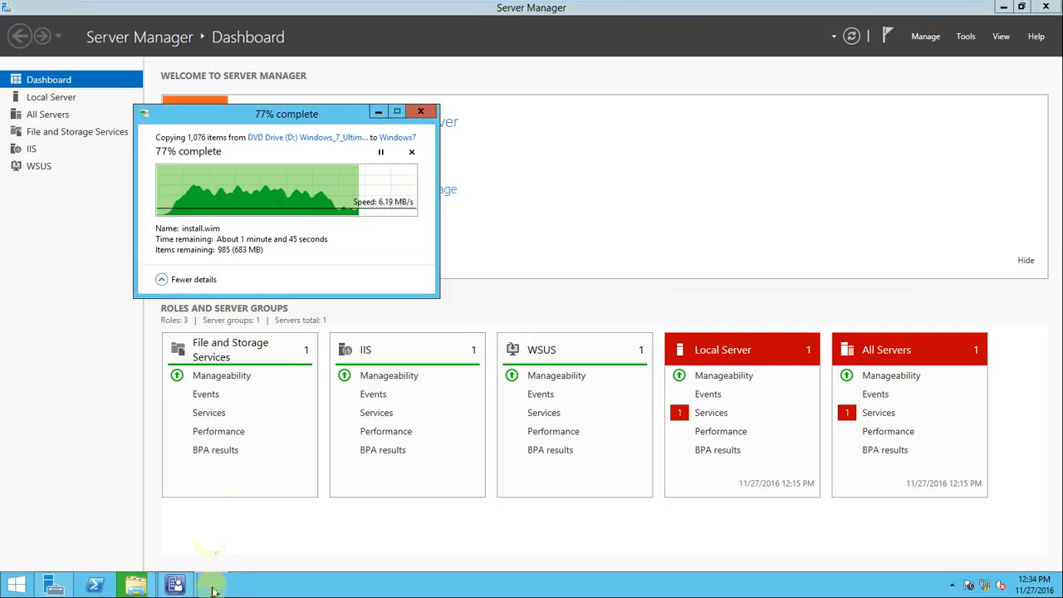
left_click(186, 588)
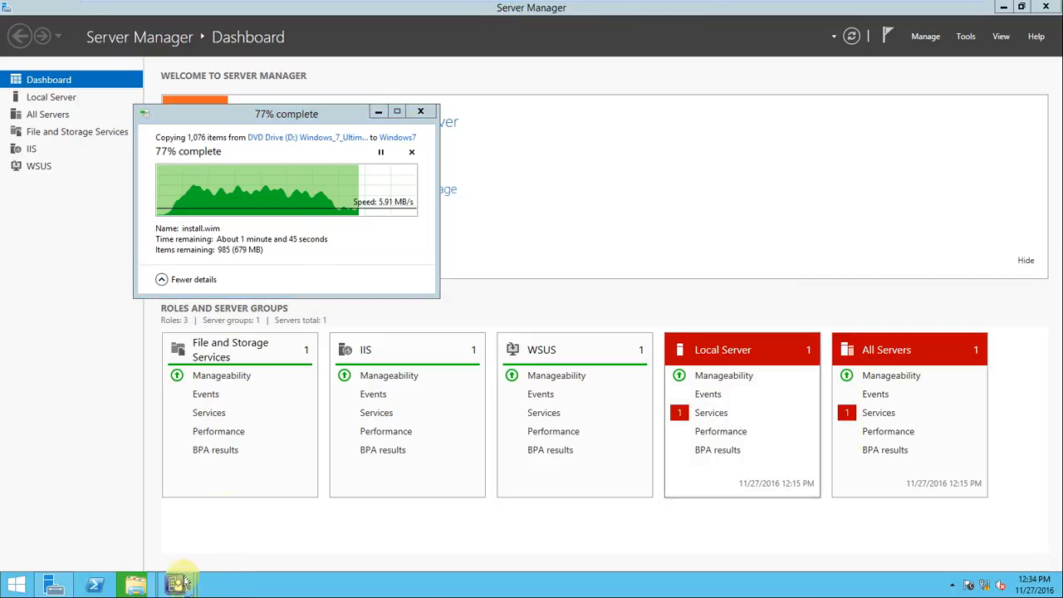
left_click(378, 114)
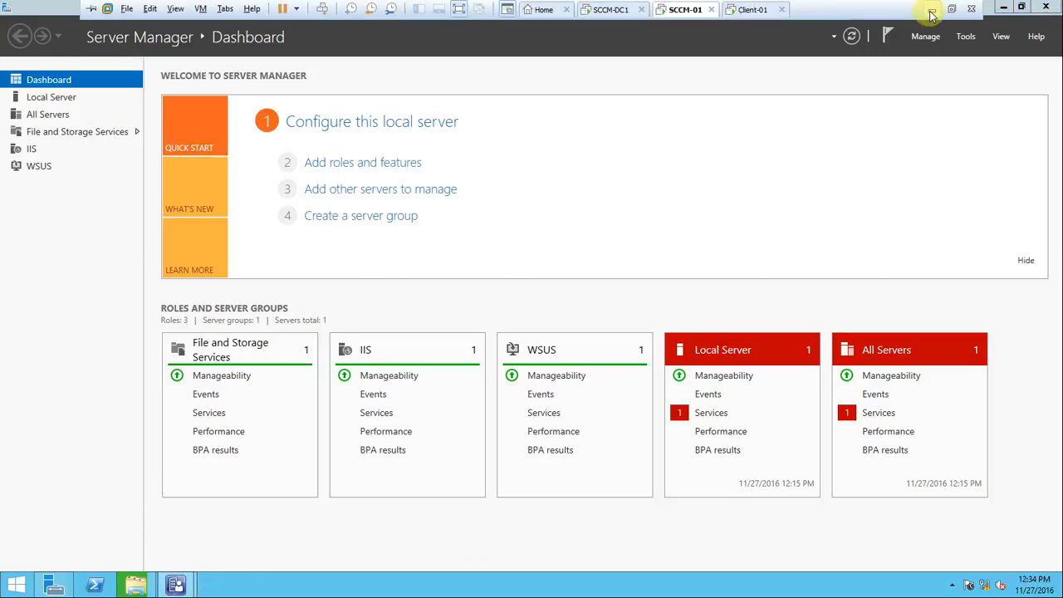
Minimize the virtual machine to the host desktop, return to it, and check the file copy progress again
left_click(919, 7)
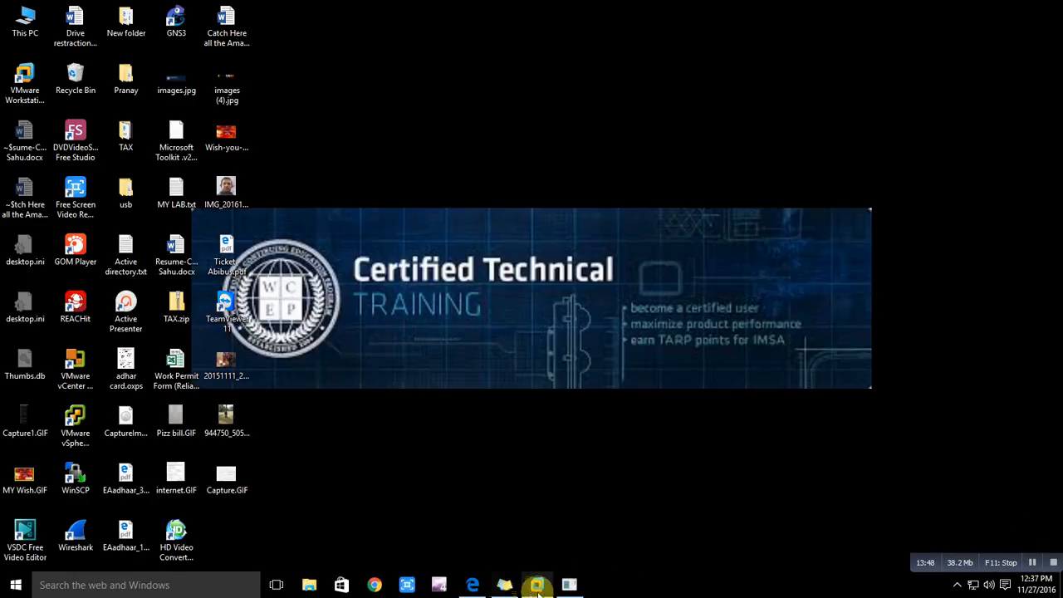
left_click(538, 592)
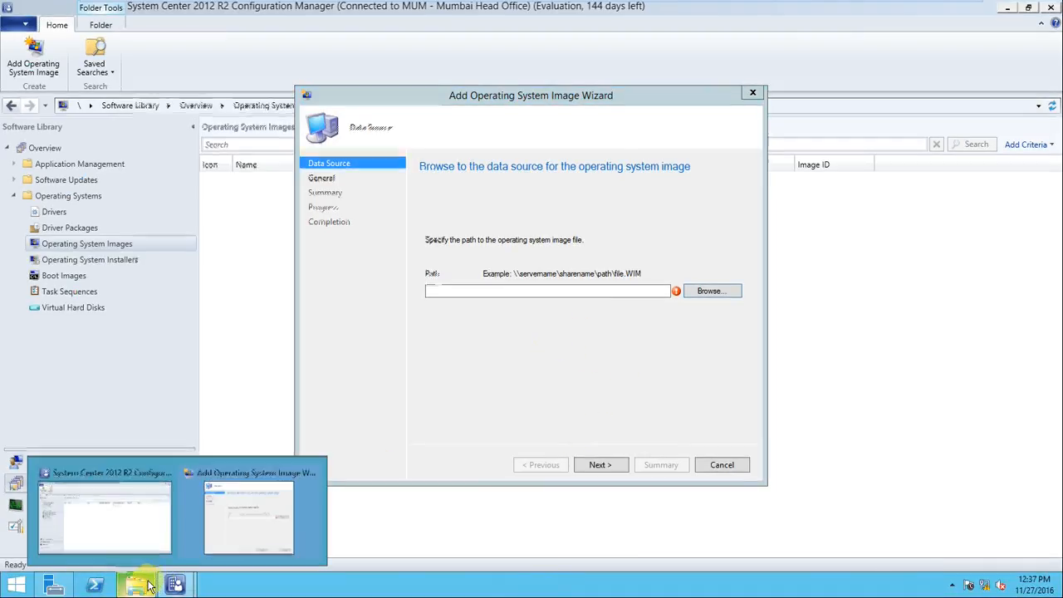
left_click(166, 558)
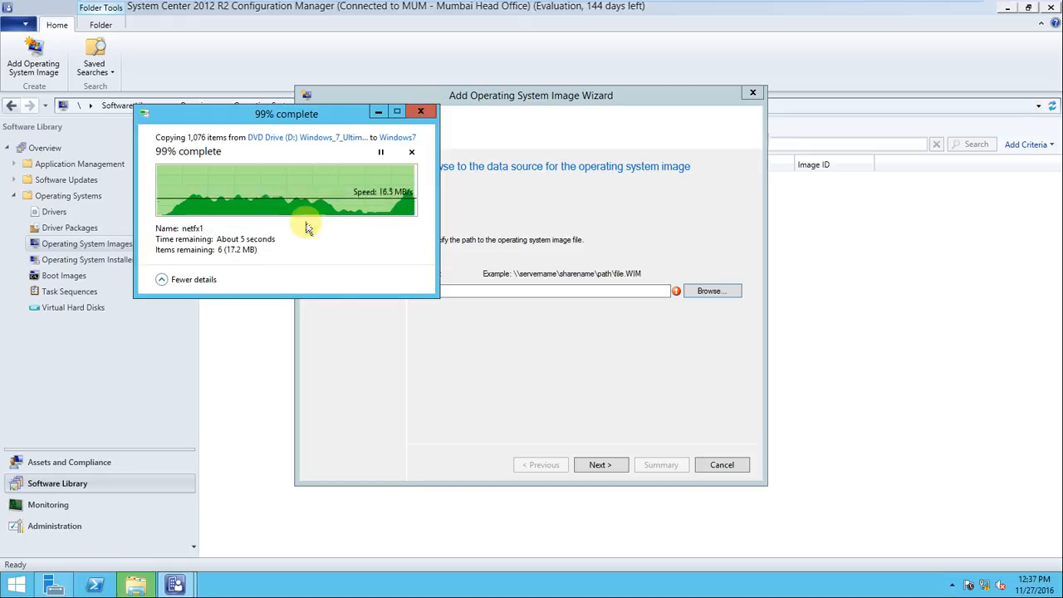
Browse for the operating system image file and open the network location \\sccm-01
left_click(711, 291)
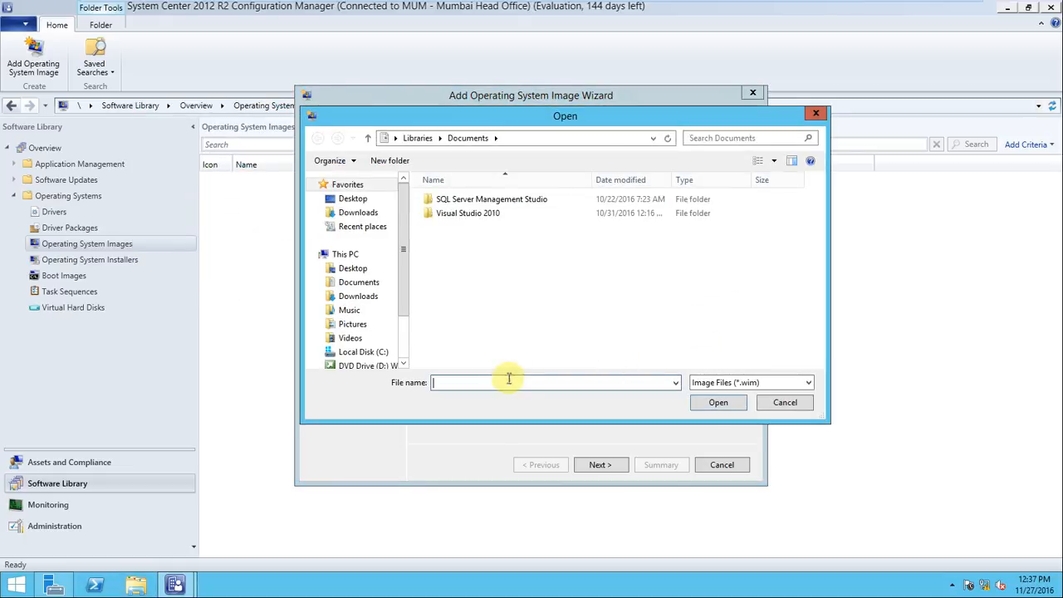
left_click(519, 382)
type("\\\\")
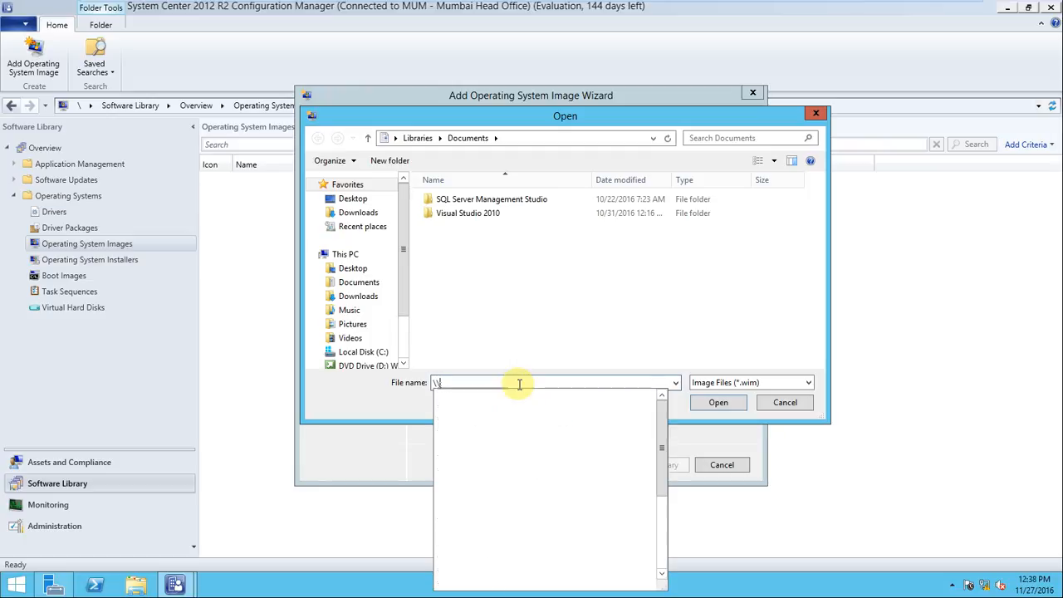
type("sccm-01")
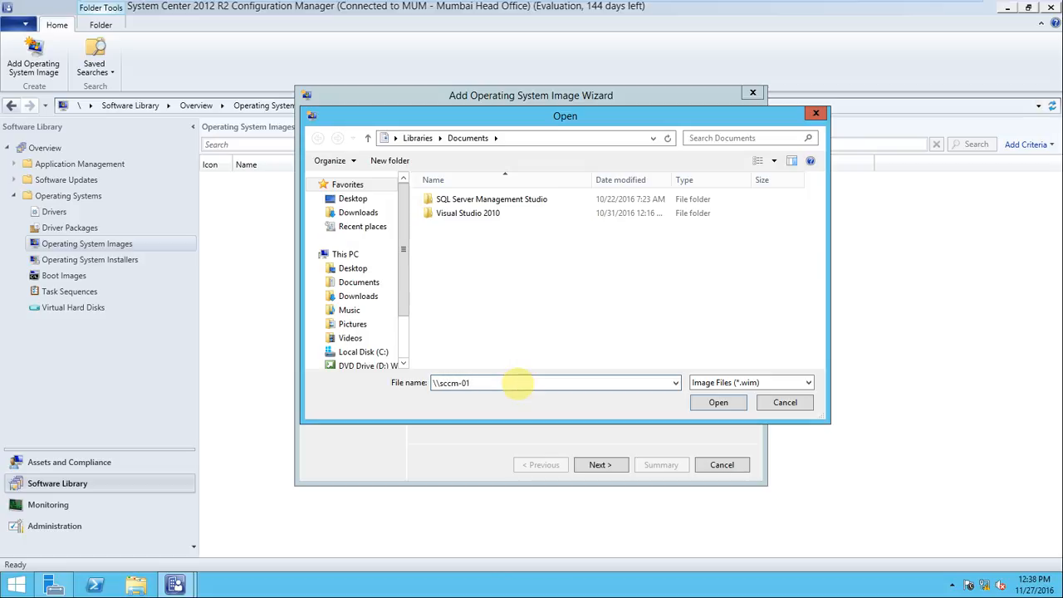
key("Return")
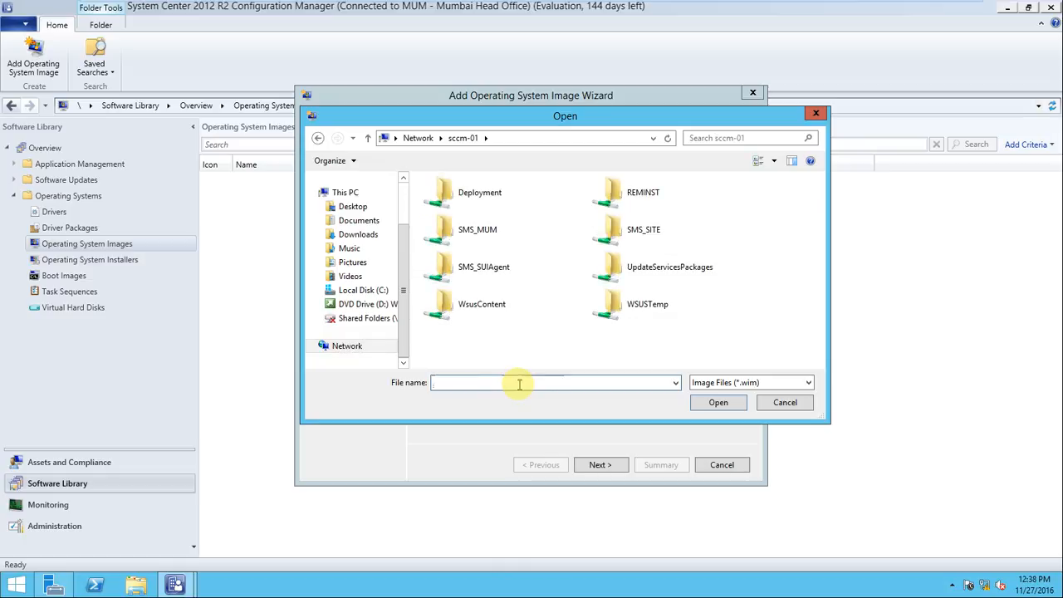
Choose install.wim from the Deployment\OS\Windows7\sources folder as the operating system image file
double_click(474, 198)
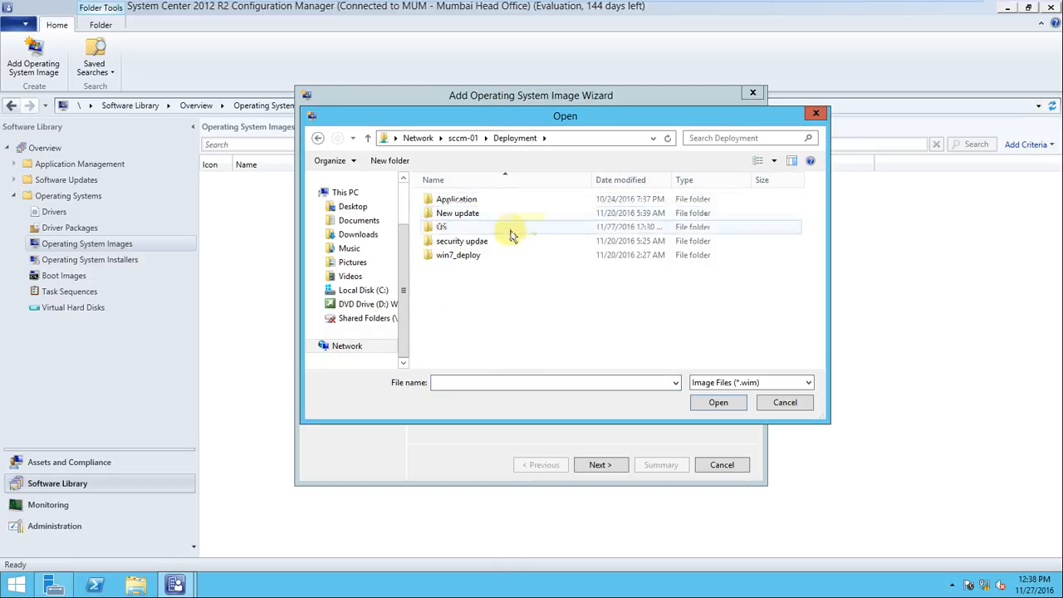
left_click(454, 229)
double_click(454, 230)
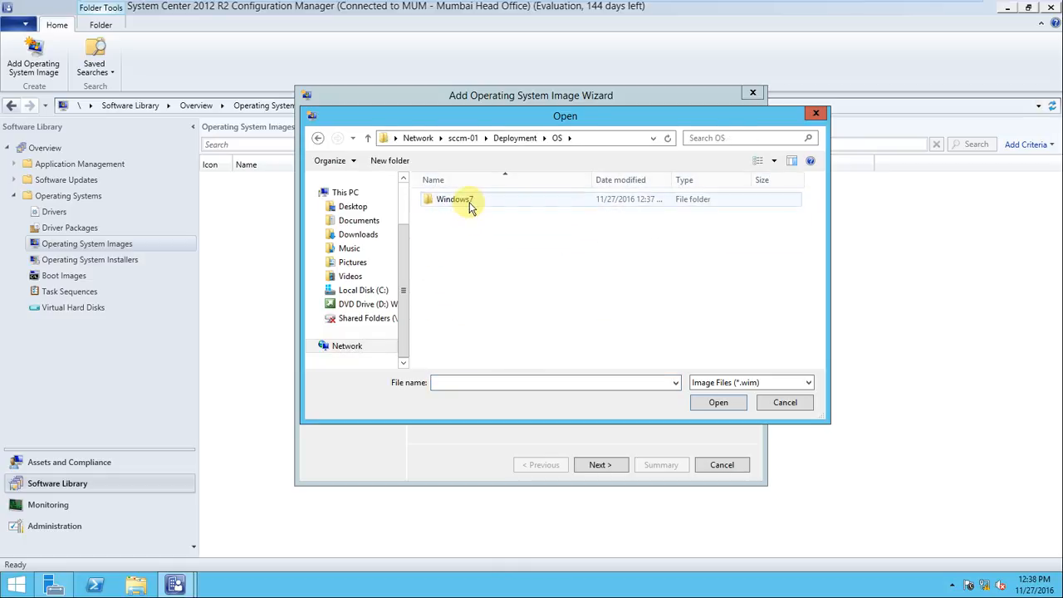
left_click(469, 207)
double_click(469, 206)
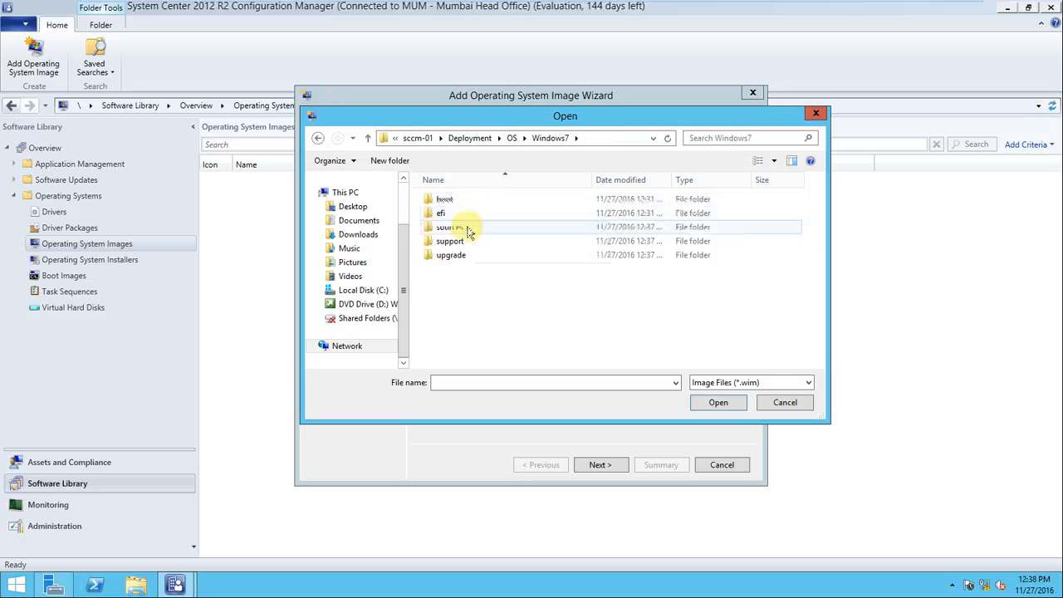
double_click(465, 226)
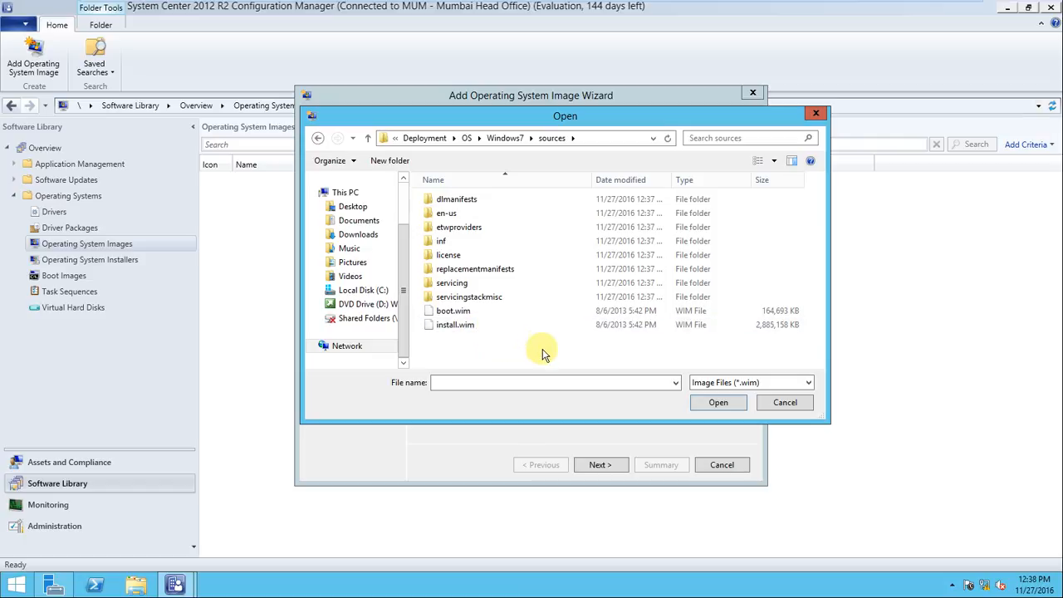
left_click(469, 326)
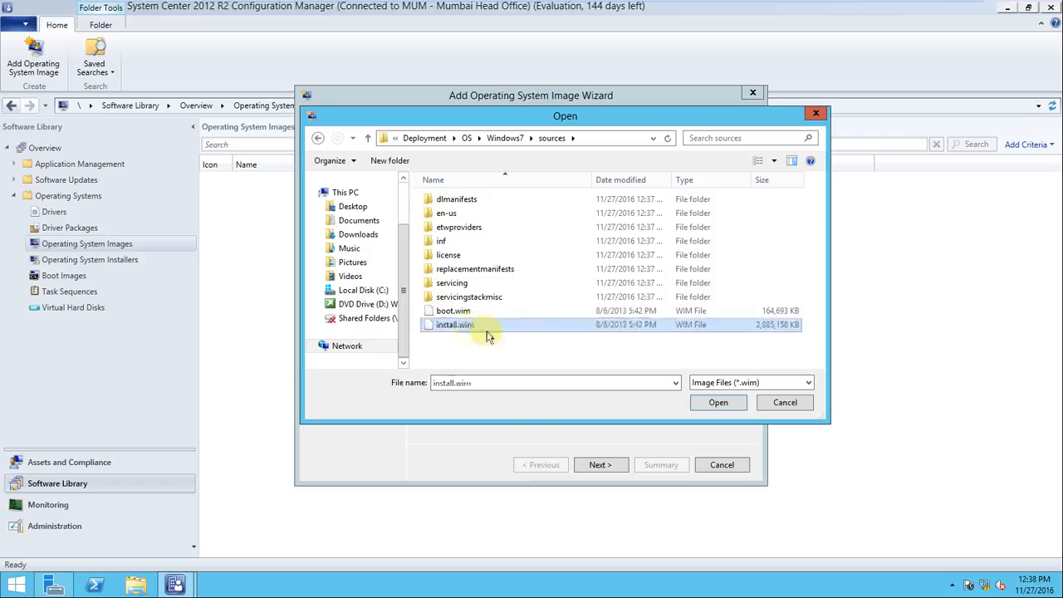
left_click(717, 405)
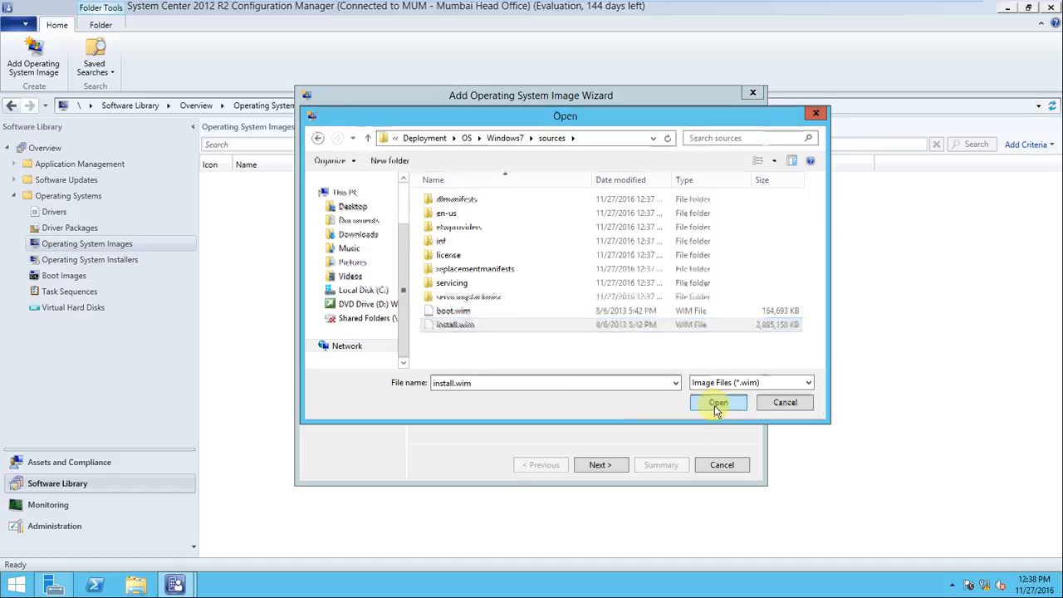
Finish adding the operating system image, keeping the name Windows 7 HOMEBASIC, and close the wizard
left_click(602, 464)
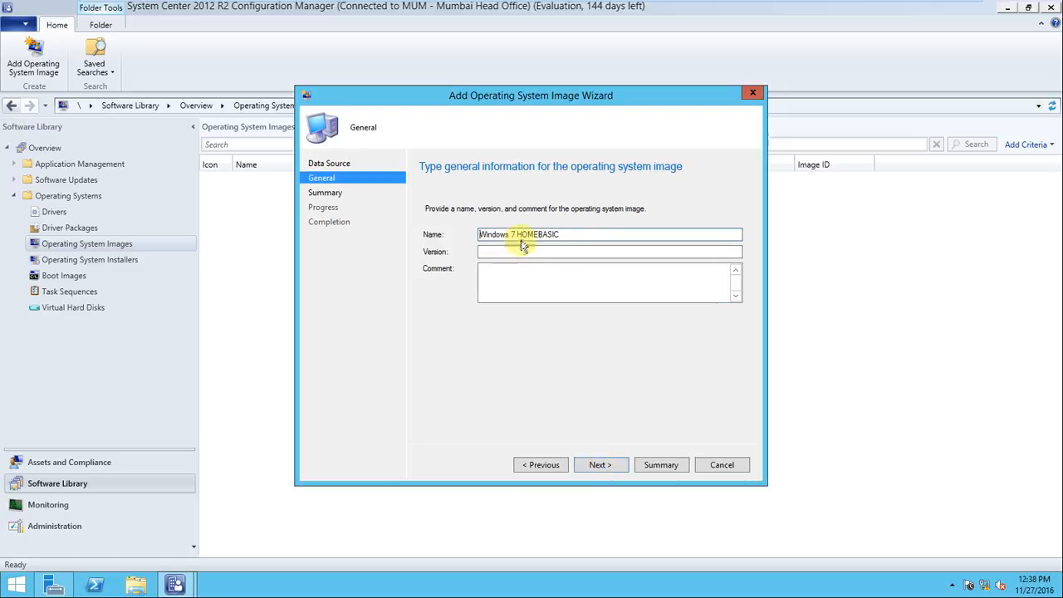
left_click_drag(559, 235, 481, 236)
left_click(569, 235)
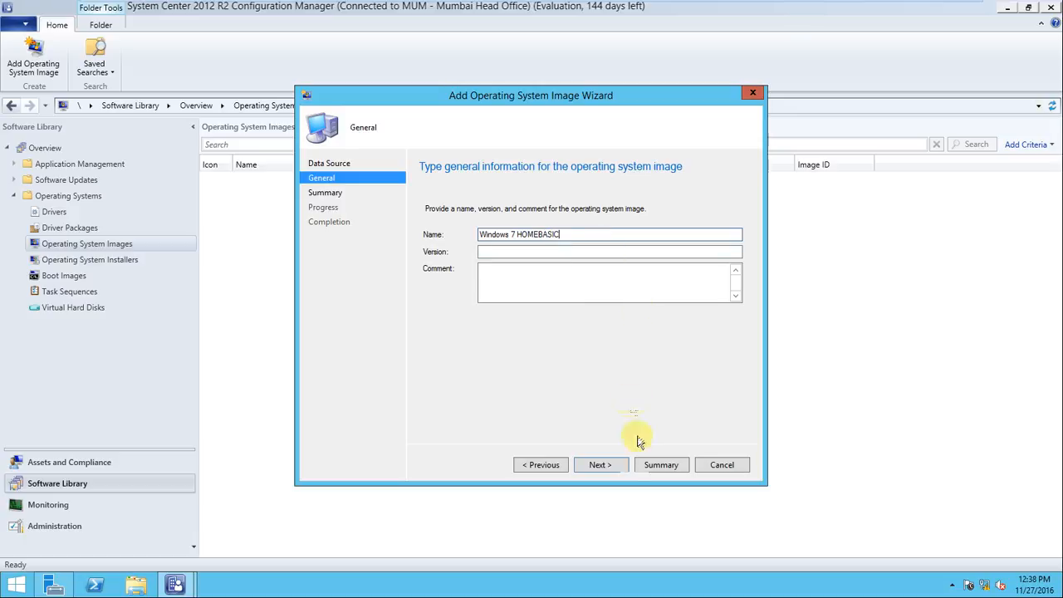
left_click(601, 467)
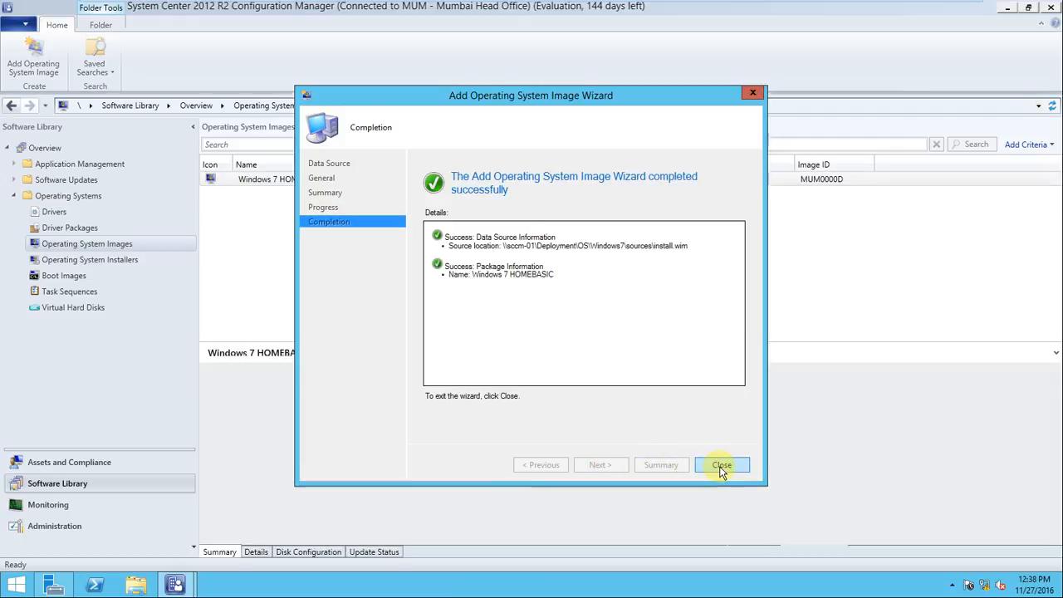
left_click(721, 466)
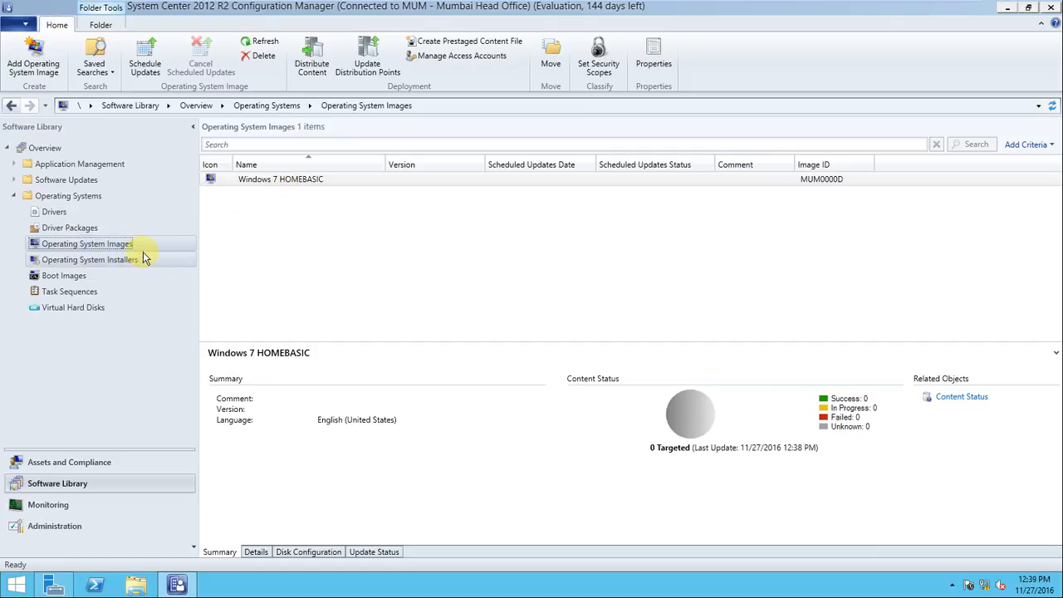
Refresh the Operating System Images list to check the content status of Windows 7 HOMEBASIC
left_click(264, 43)
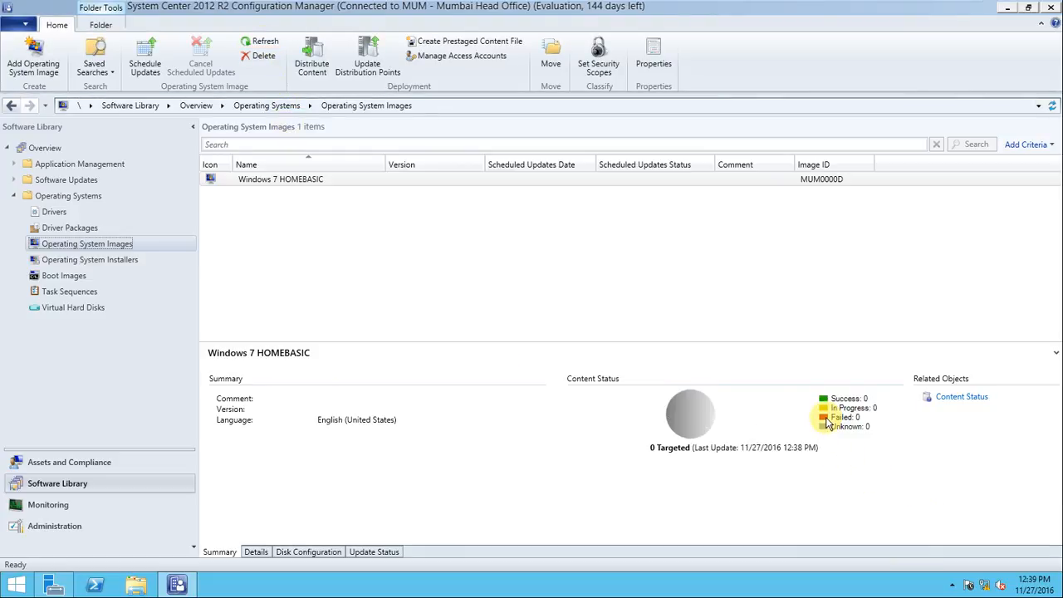
left_click(259, 43)
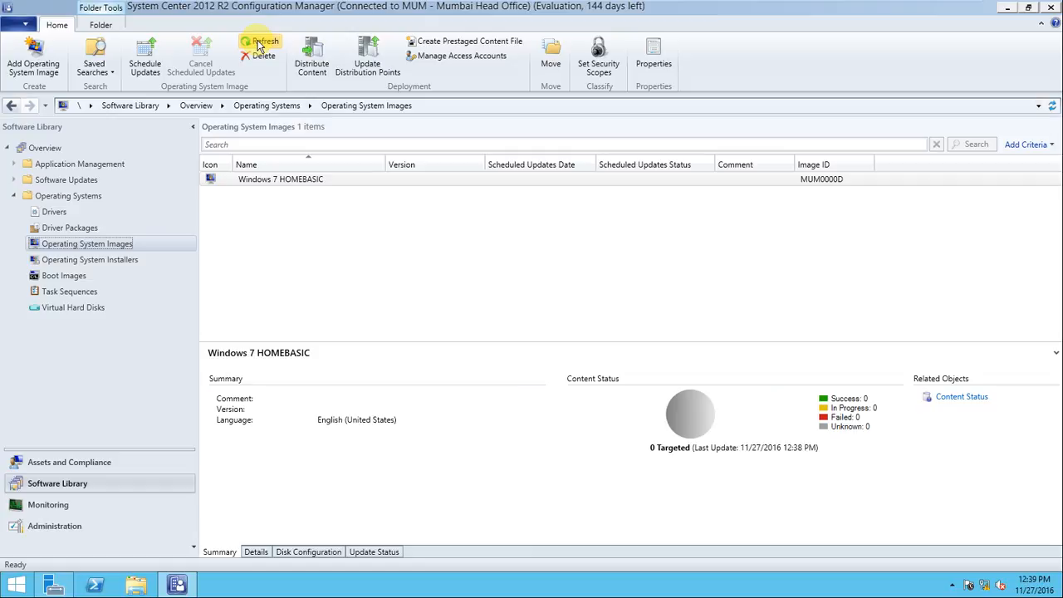
left_click(259, 43)
left_click(266, 43)
left_click(266, 44)
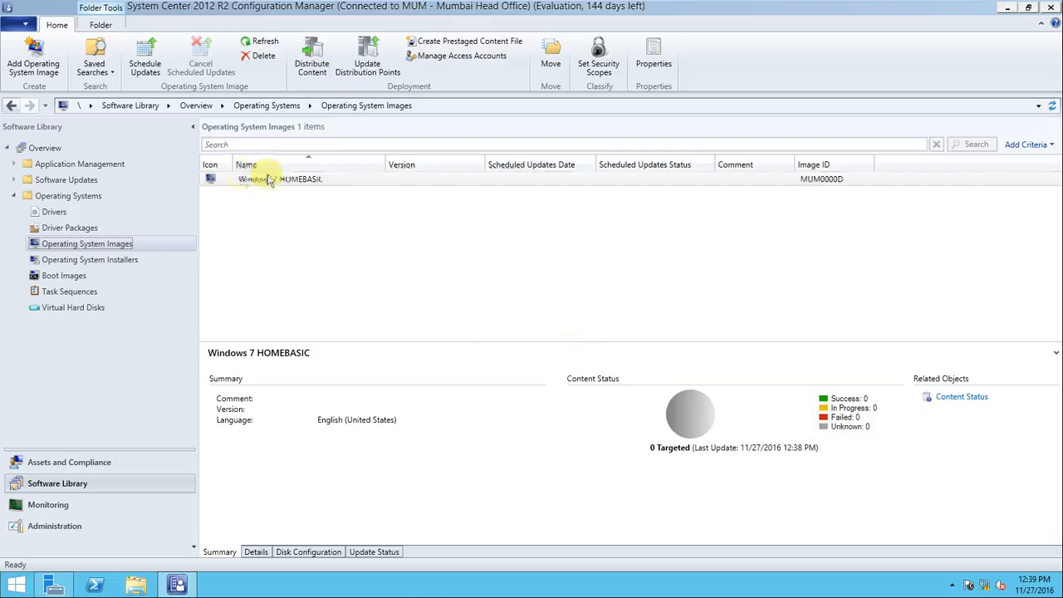
Start distributing the content of the Windows 7 HOMEBASIC image and proceed to its content destination
right_click(355, 181)
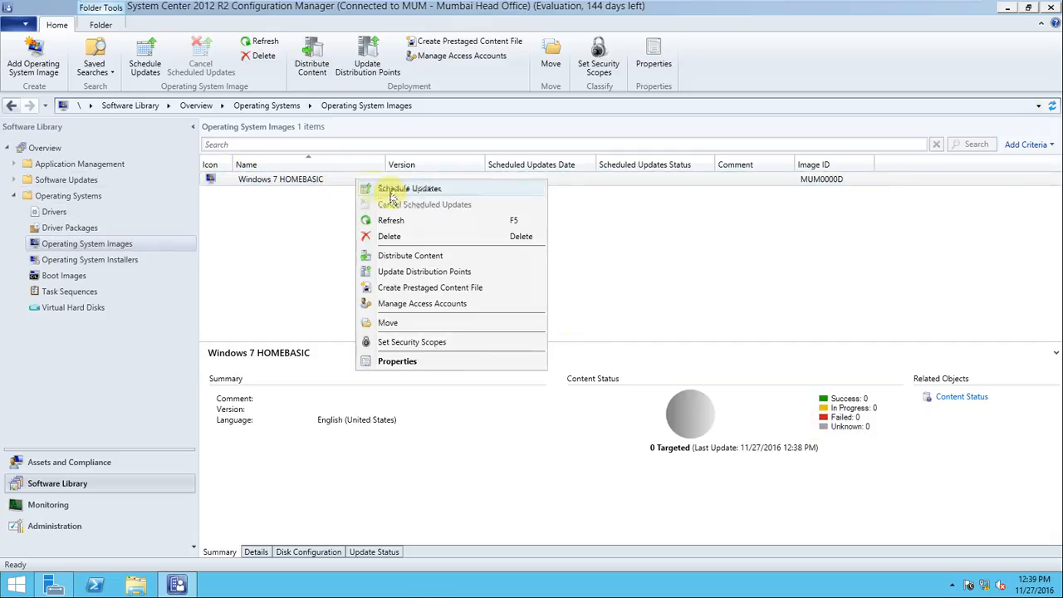
left_click(421, 258)
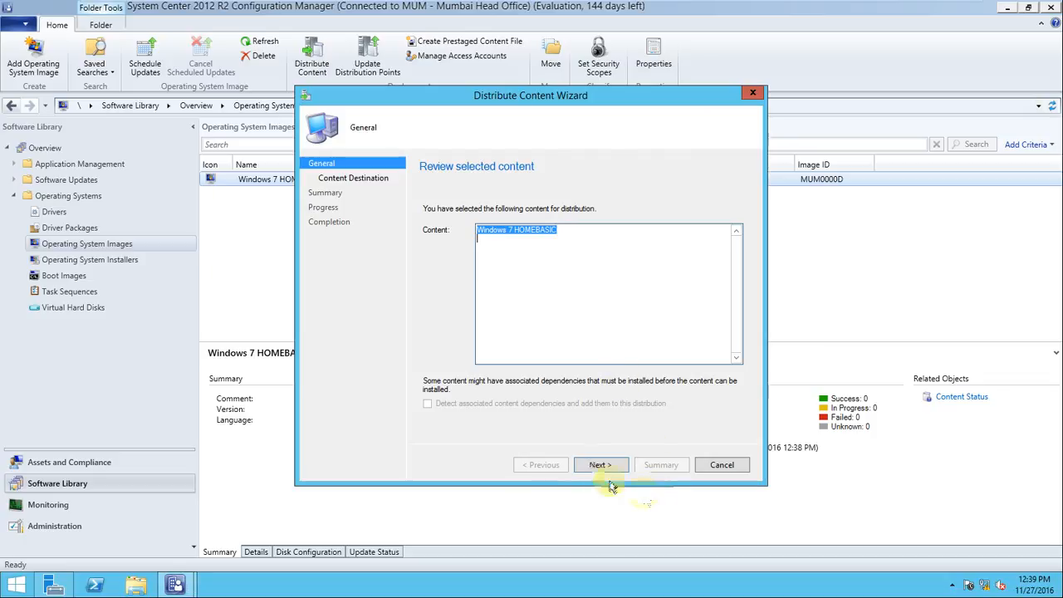
left_click(594, 467)
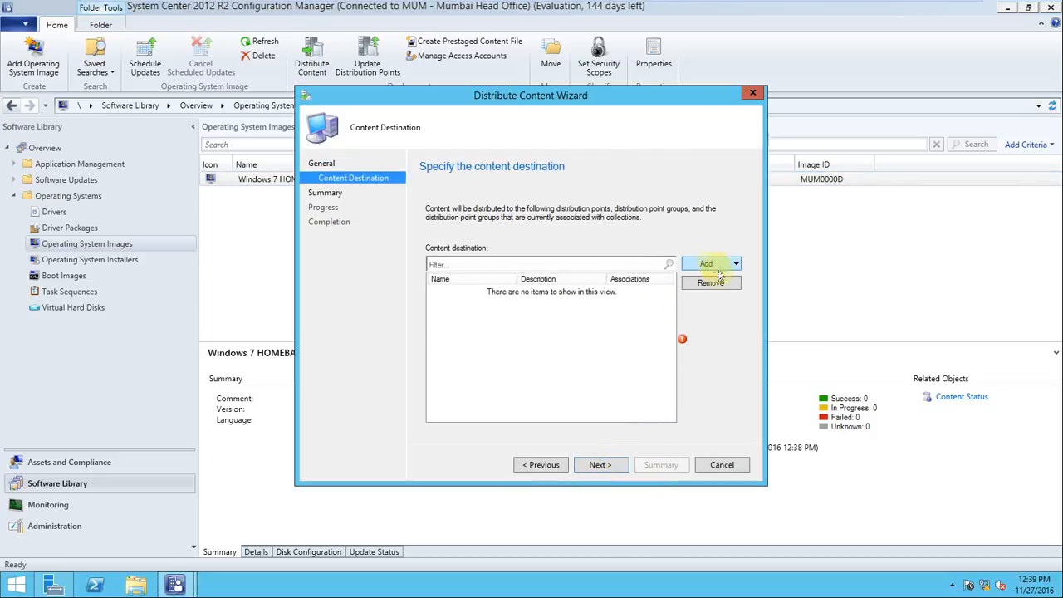
Add the SCCM-01.MYCOMPANY.COM distribution point as the content destination for the Windows 7 HOMEBASIC image
left_click(736, 264)
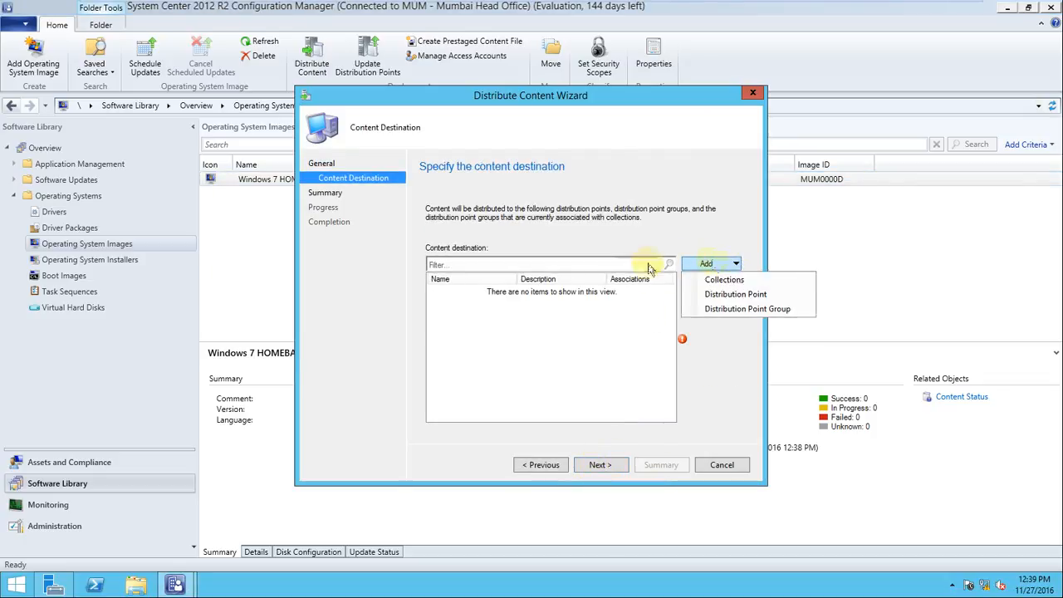
left_click(736, 294)
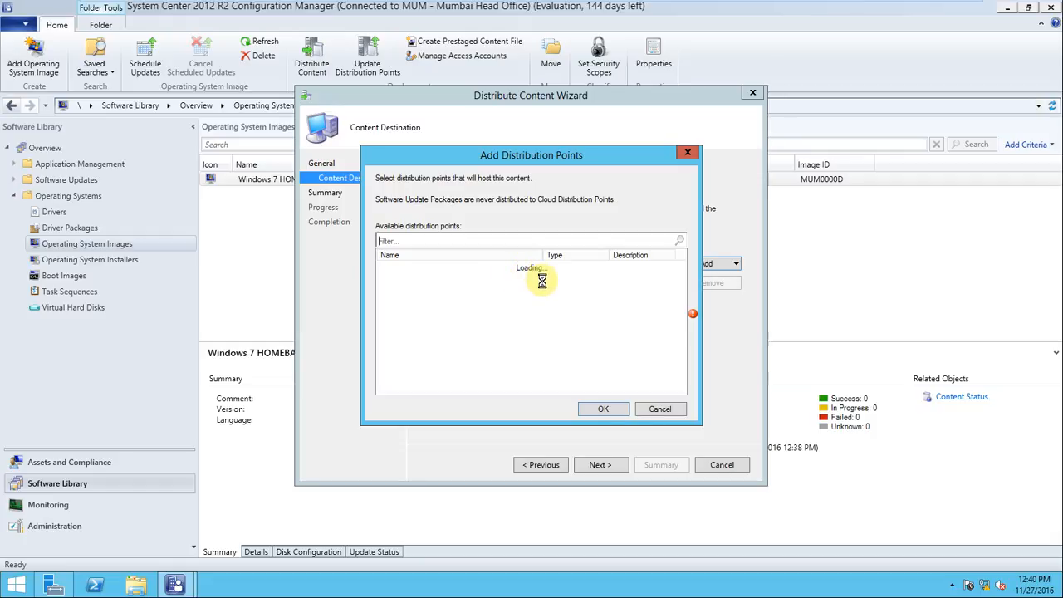
left_click_drag(578, 158, 614, 134)
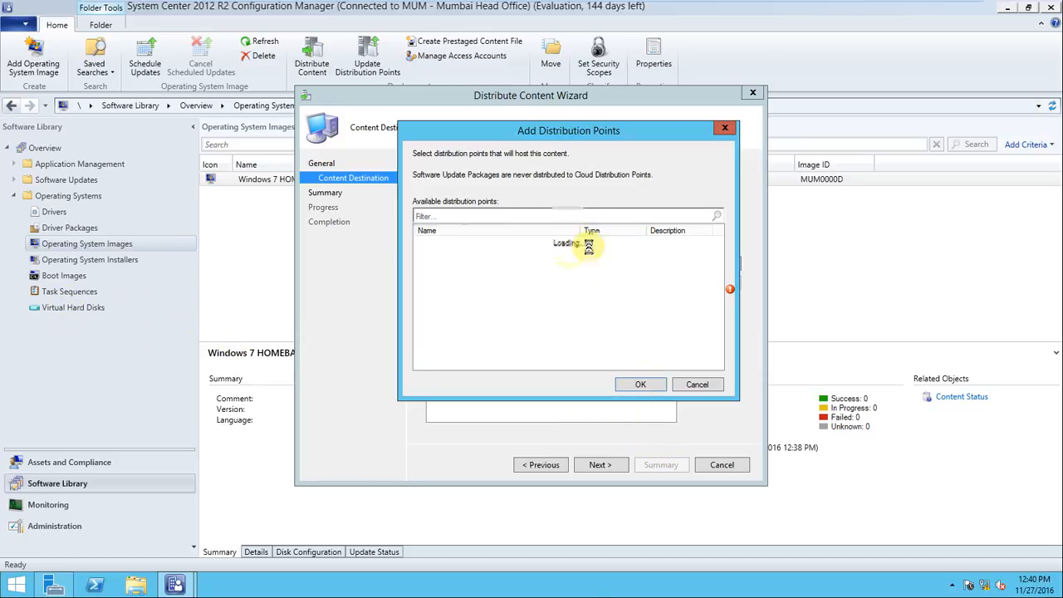
left_click_drag(593, 133, 556, 131)
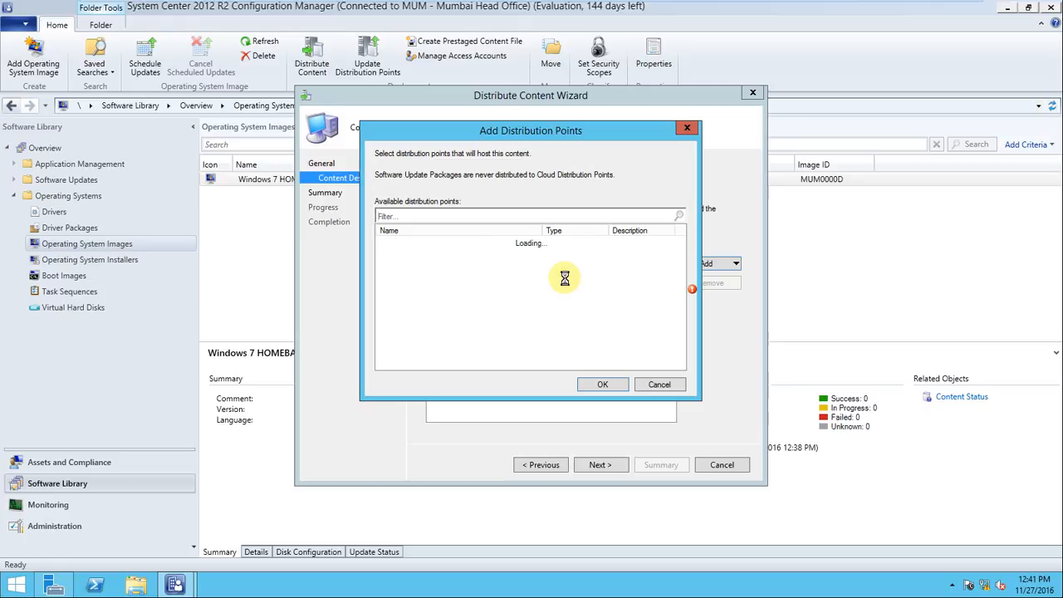
left_click(384, 242)
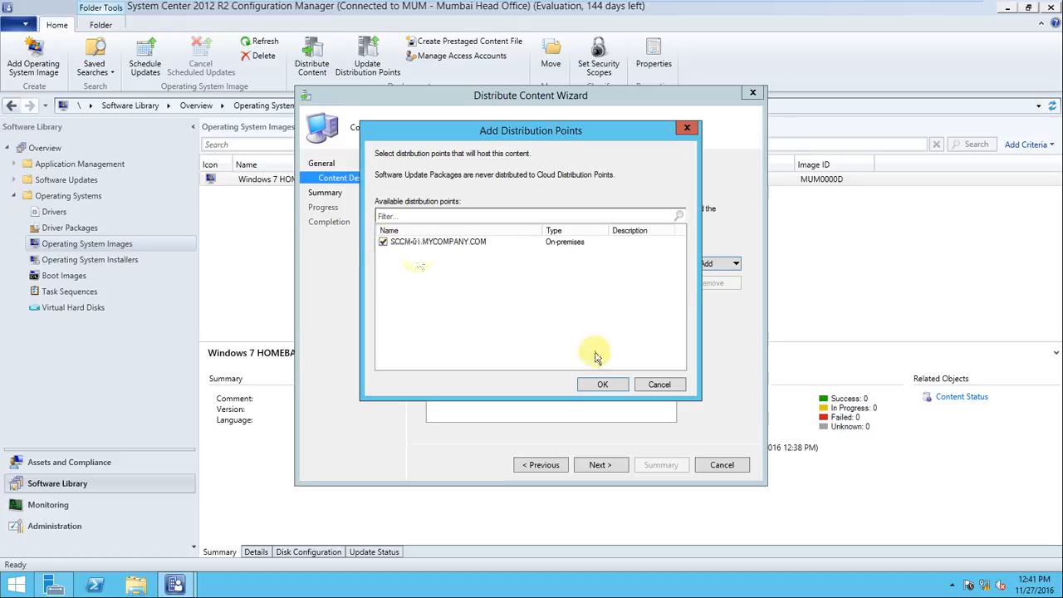
left_click(604, 384)
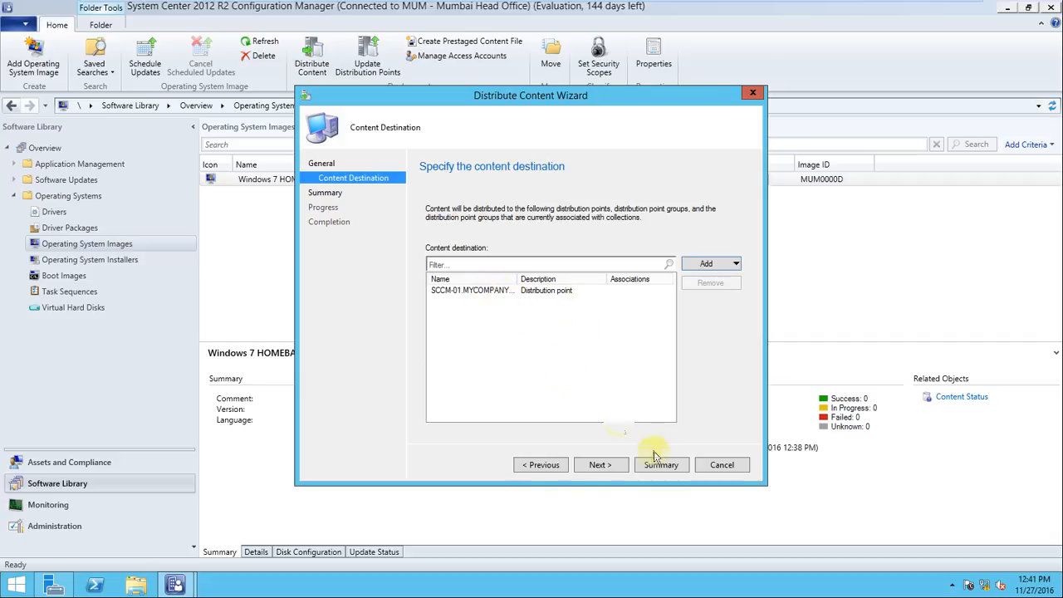
Complete the distribution of the Windows 7 HOMEBASIC image, close the wizard and refresh the image's content status
left_click(604, 468)
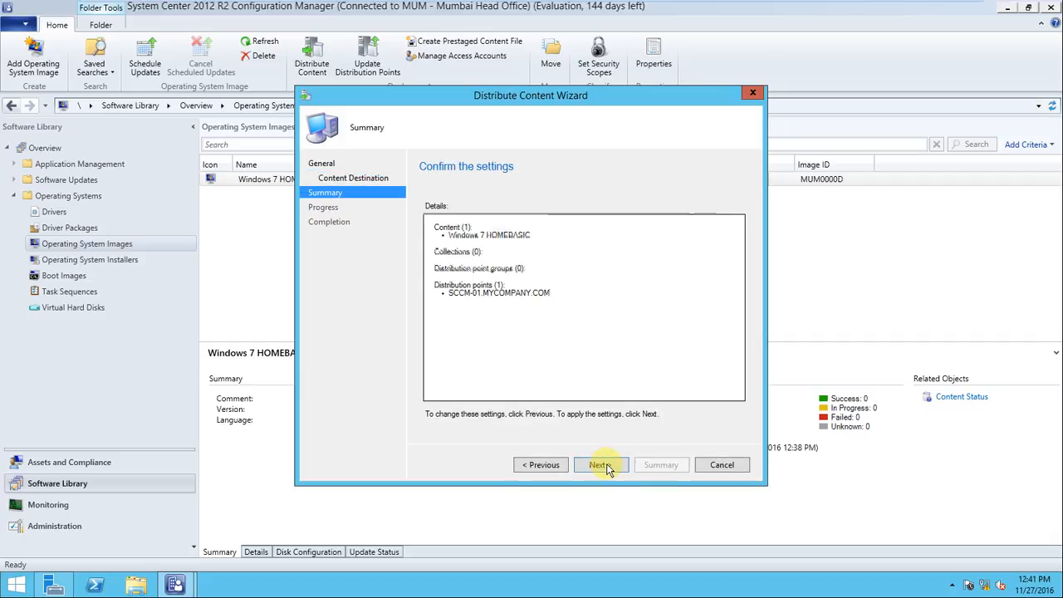
left_click(606, 469)
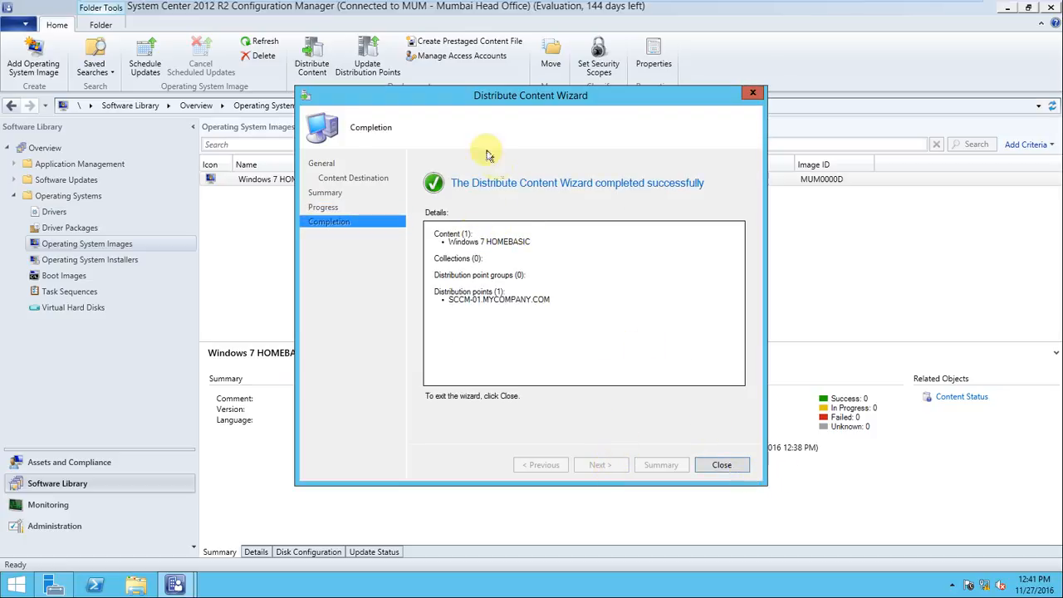
left_click(720, 466)
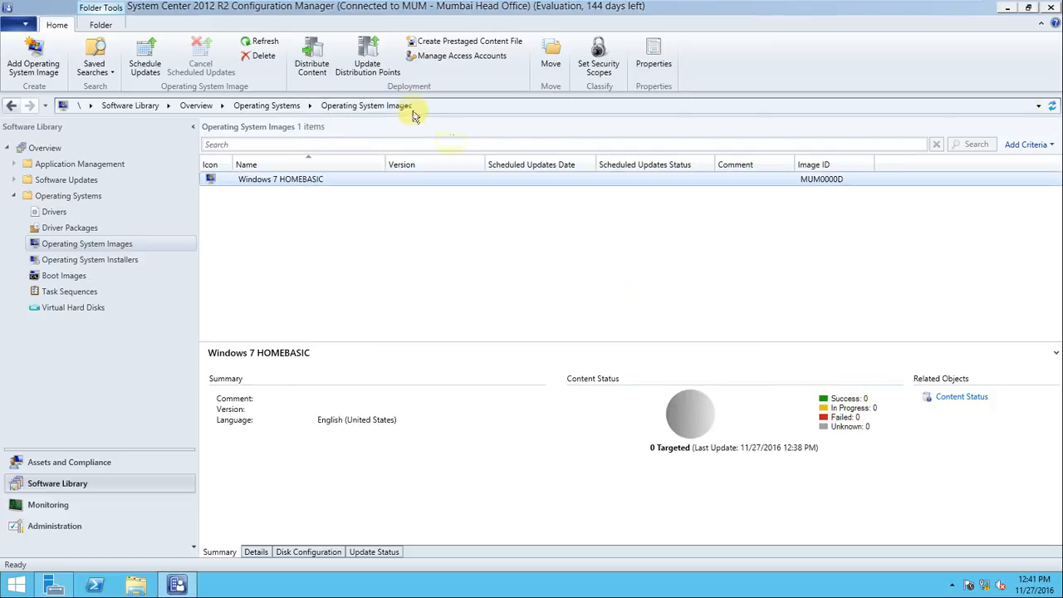
left_click(264, 44)
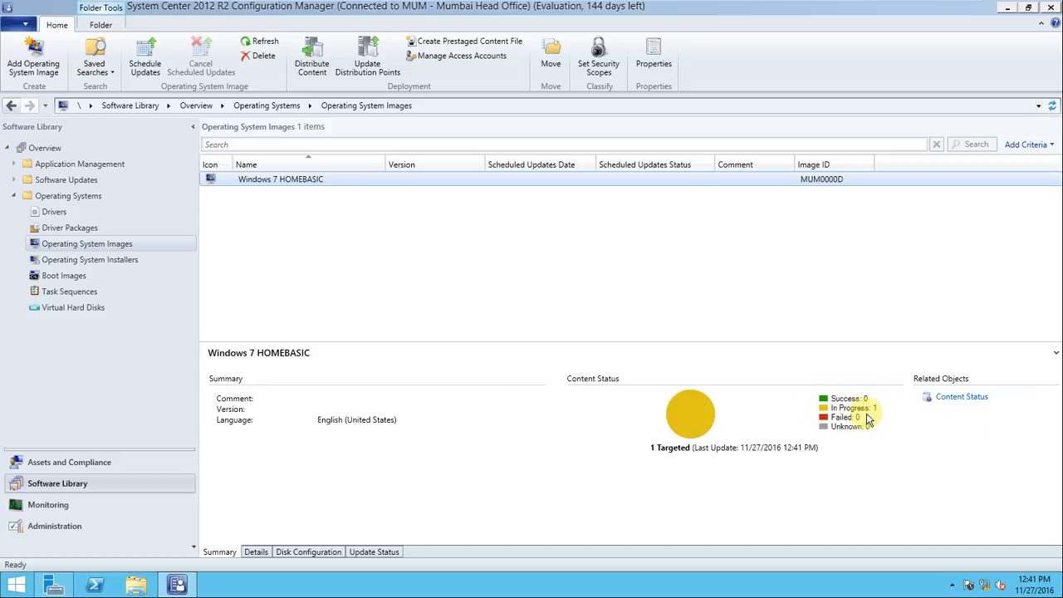
left_click(263, 44)
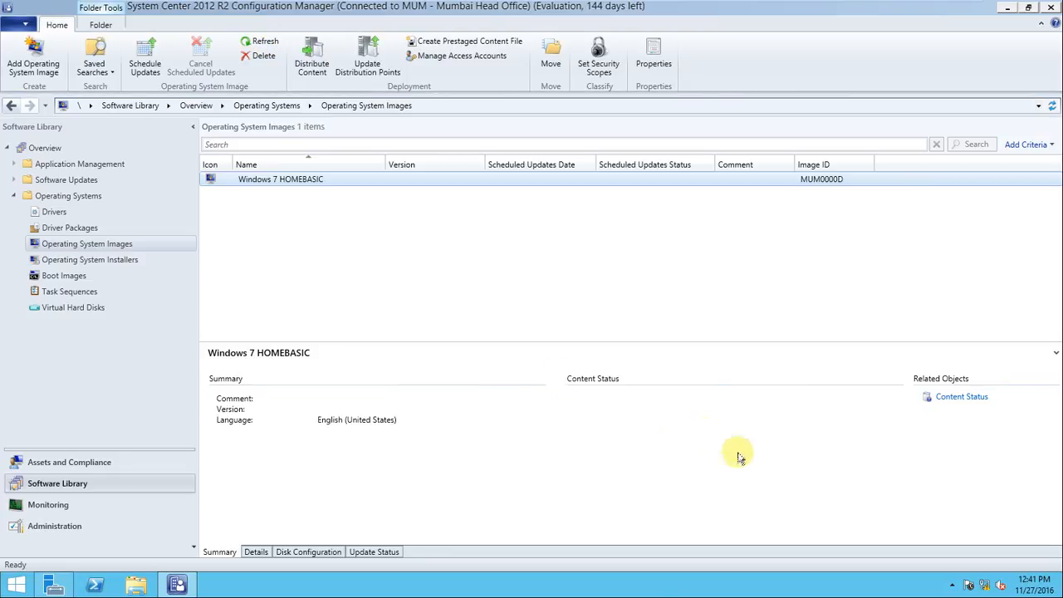
Start adding an operating system installer and select \\sccm-01\Deployment\OS\Windows7 as its source folder
left_click(100, 262)
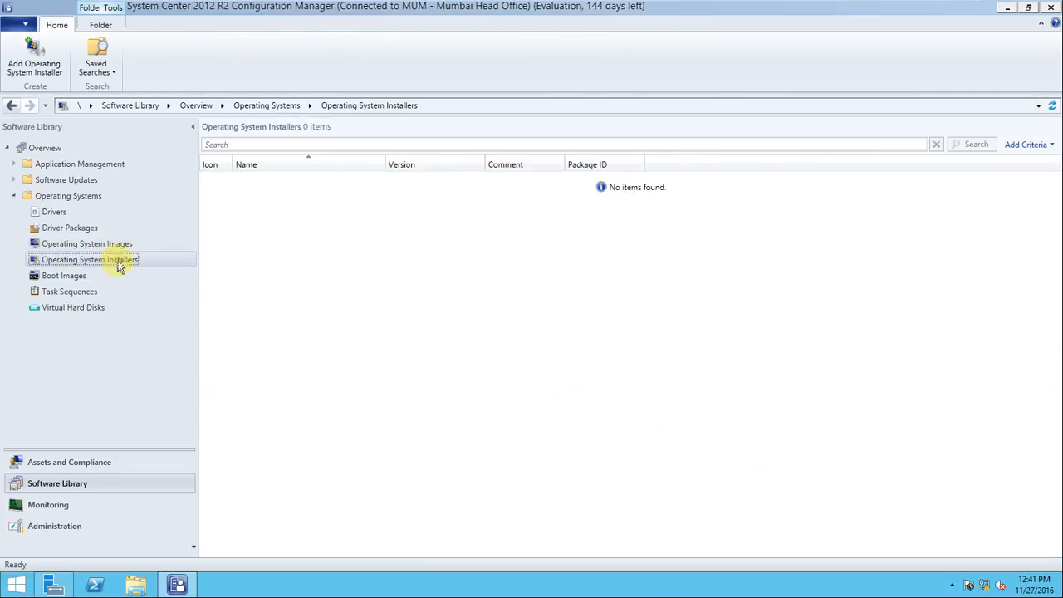
right_click(118, 262)
left_click(170, 272)
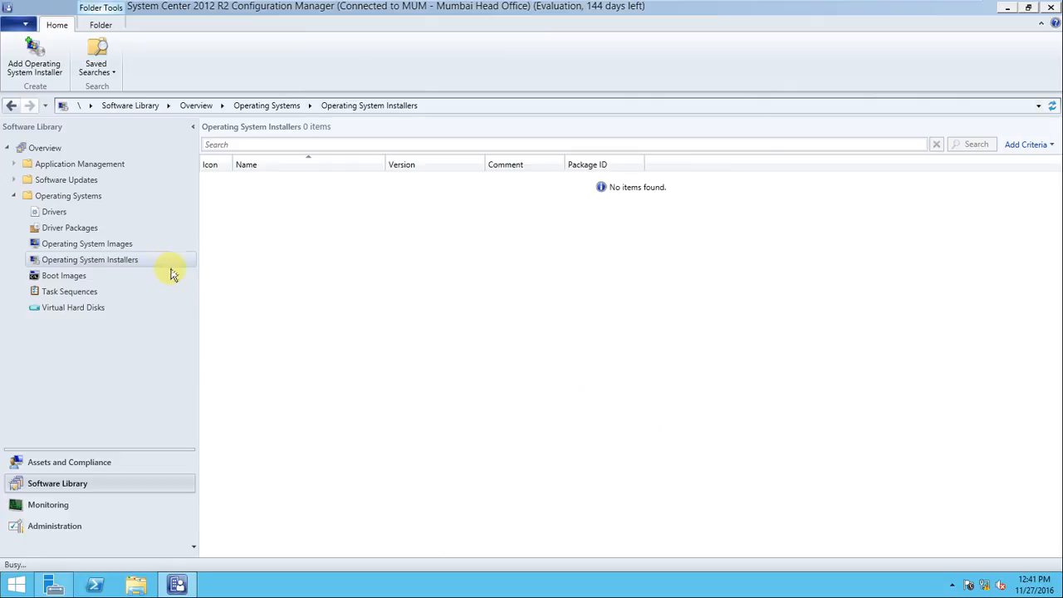
left_click(707, 292)
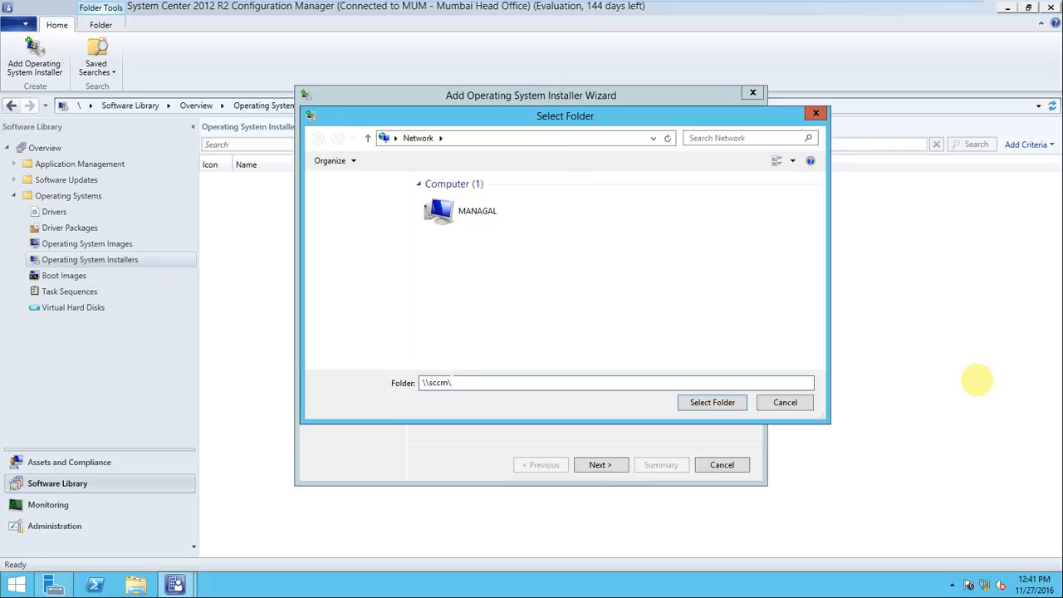
type("\\sccm-01")
key("Return")
left_click(482, 195)
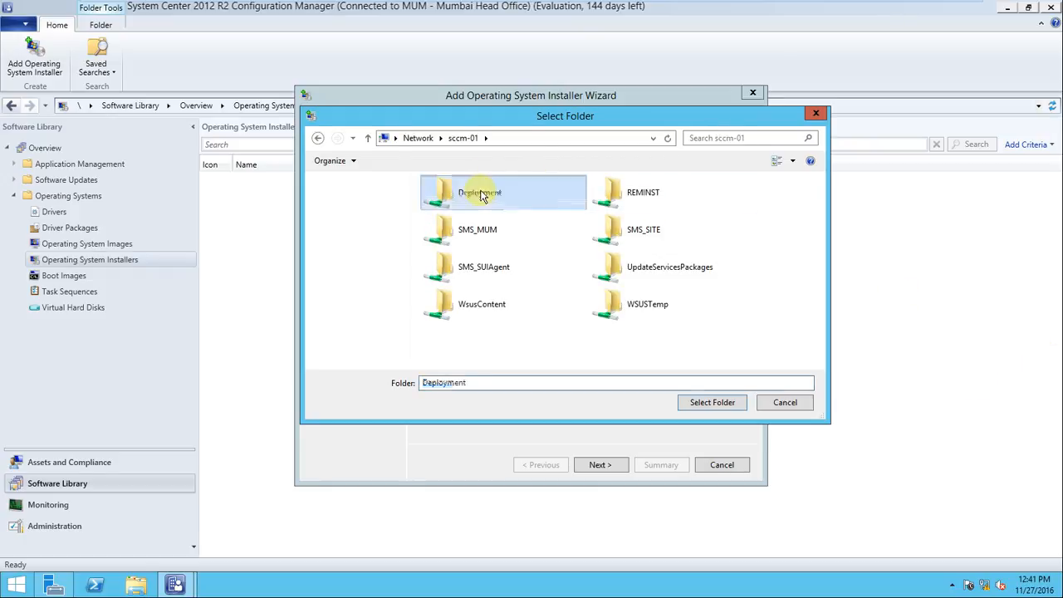
double_click(481, 196)
double_click(452, 239)
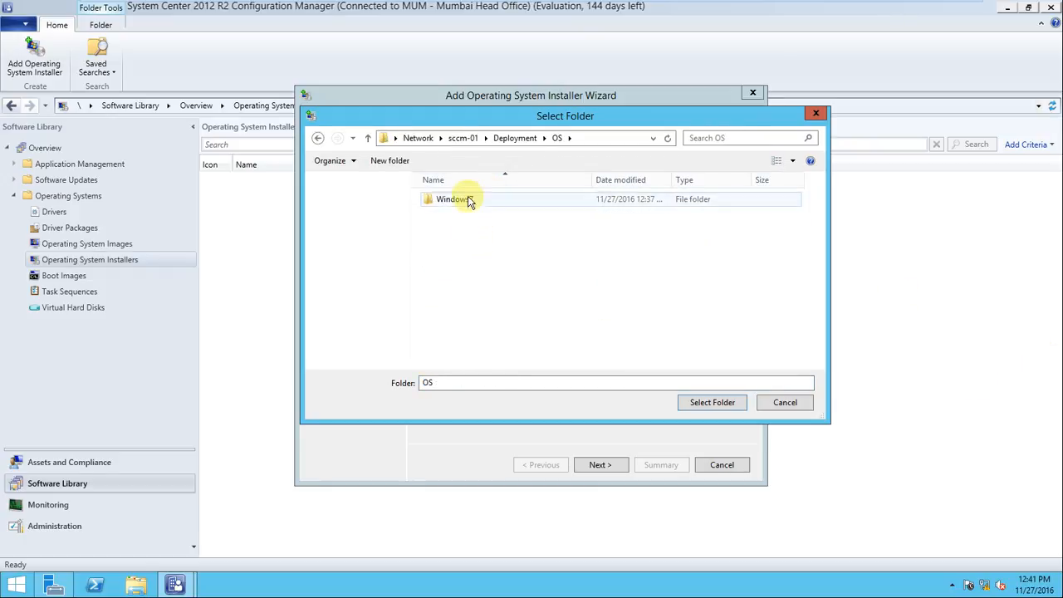
left_click(467, 200)
left_click(715, 404)
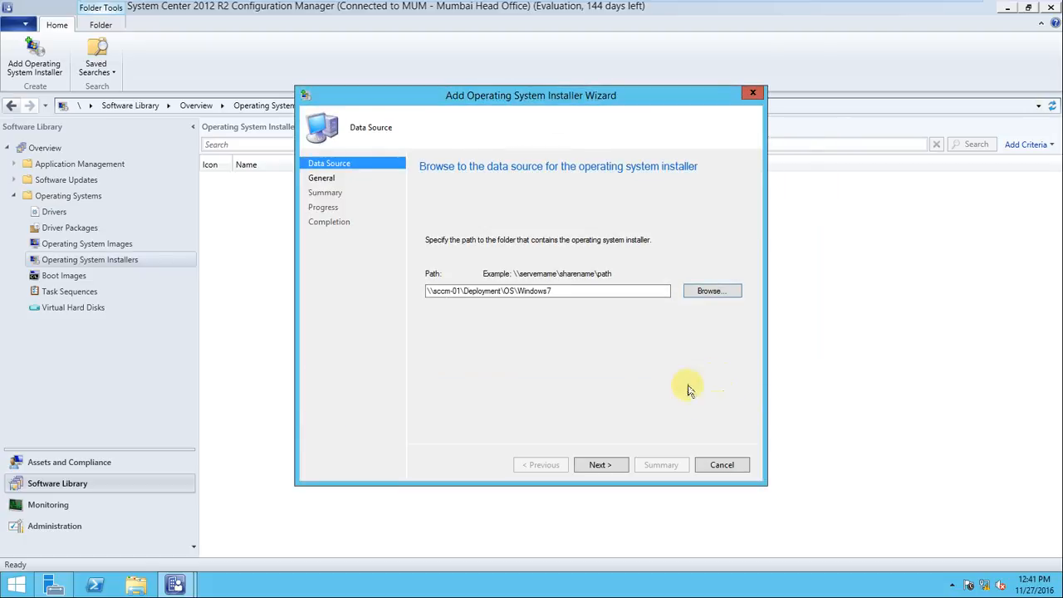
Finish adding the operating system installer, keeping the name Windows7 and leaving version and comment blank, and close the wizard
left_click(598, 464)
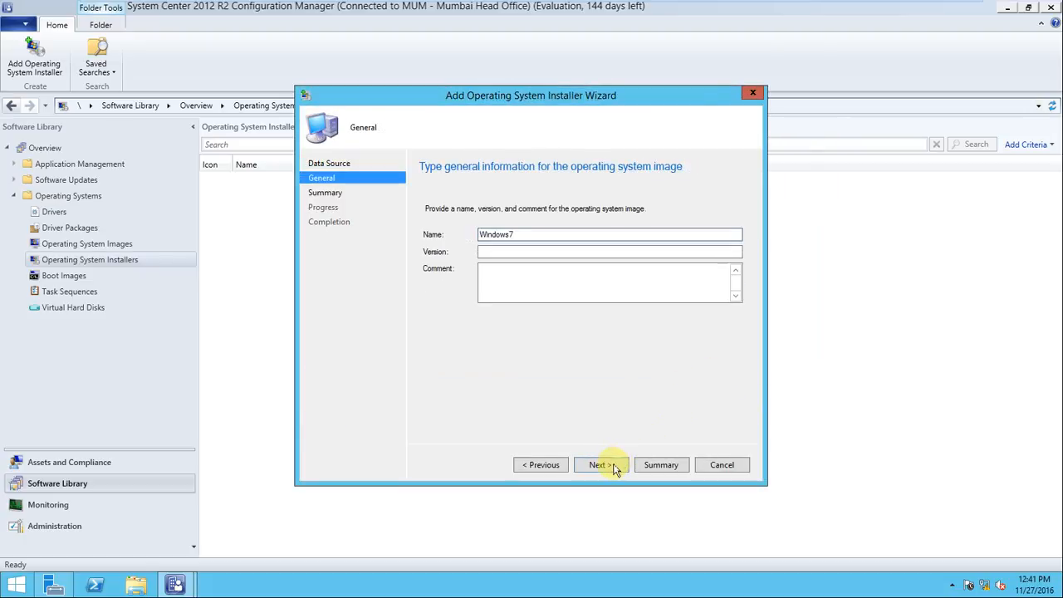
left_click(617, 465)
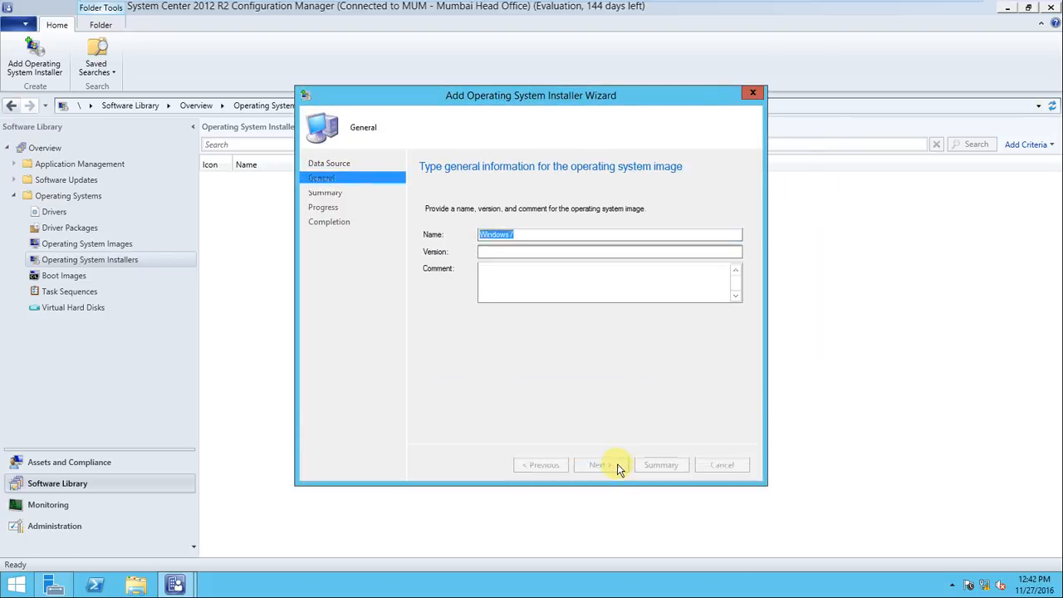
left_click(544, 465)
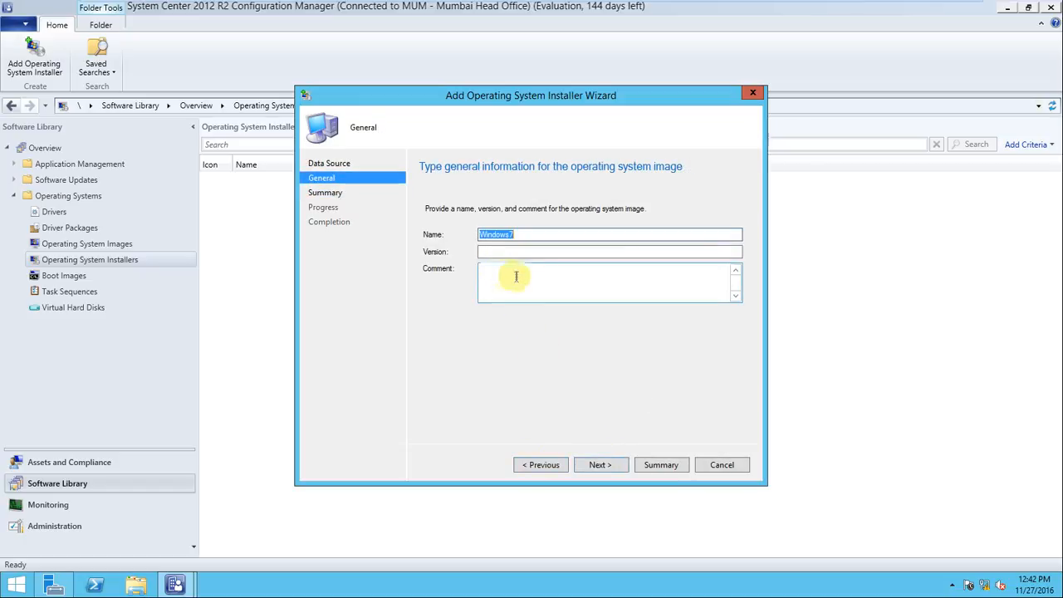
left_click(608, 464)
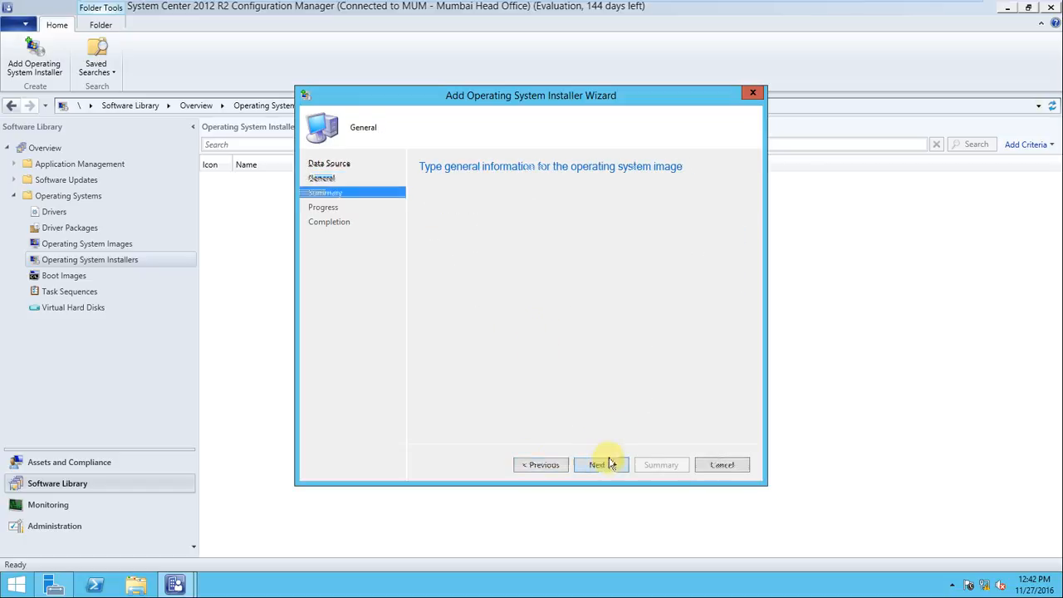
left_click(602, 465)
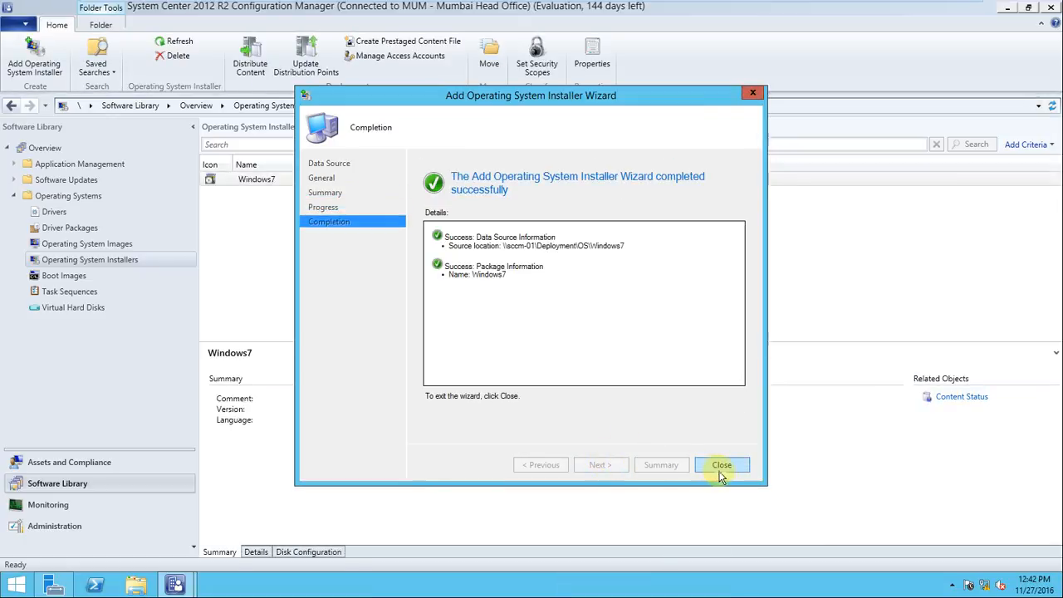
left_click(721, 465)
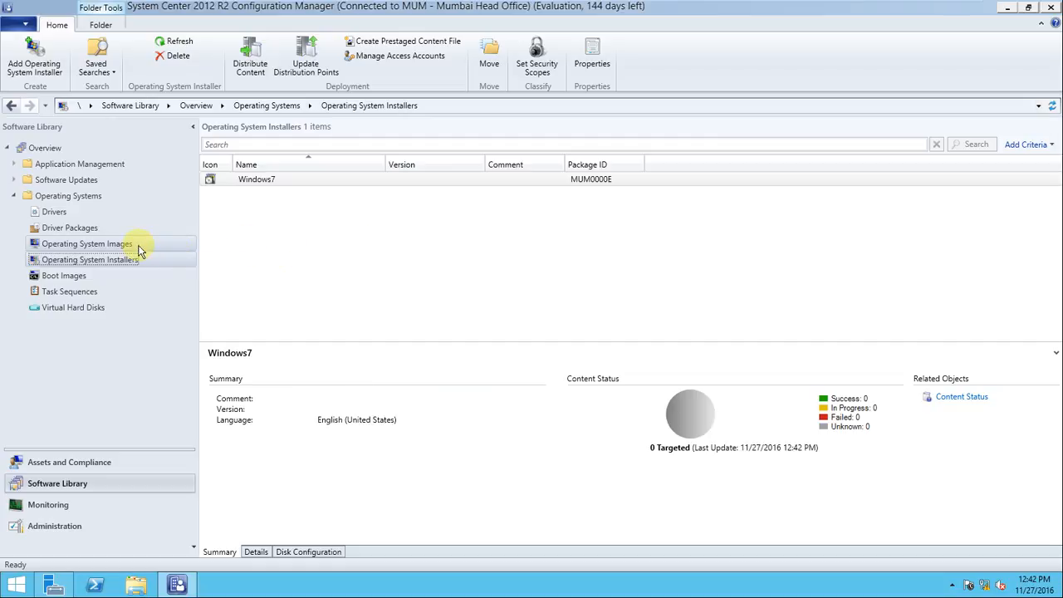
Distribute the content of the Windows7 installer to the SCCM-01.MYCOMPANY.COM distribution point and close the wizard
left_click(583, 182)
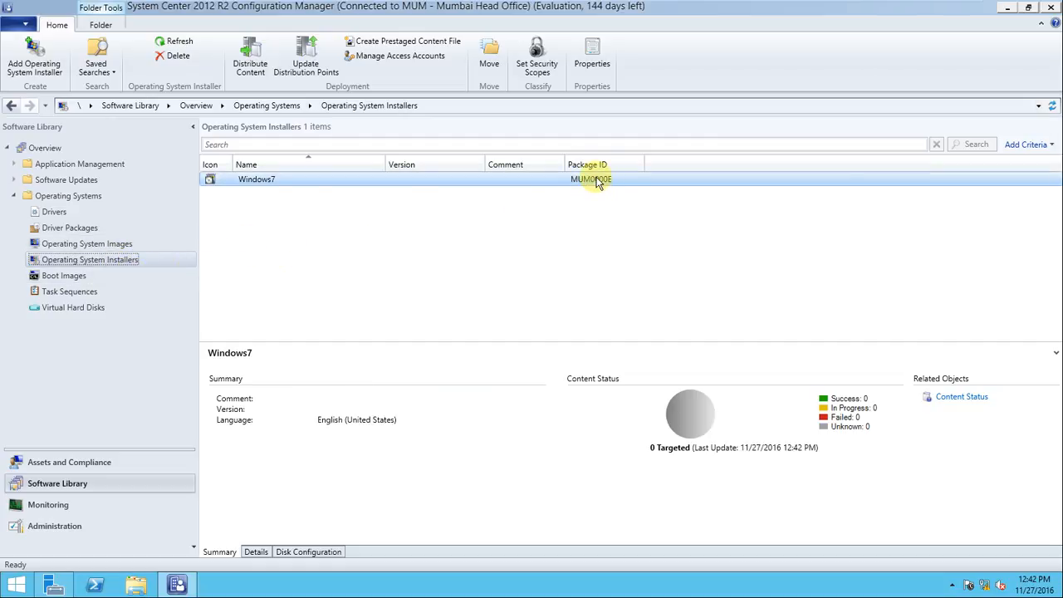
right_click(531, 181)
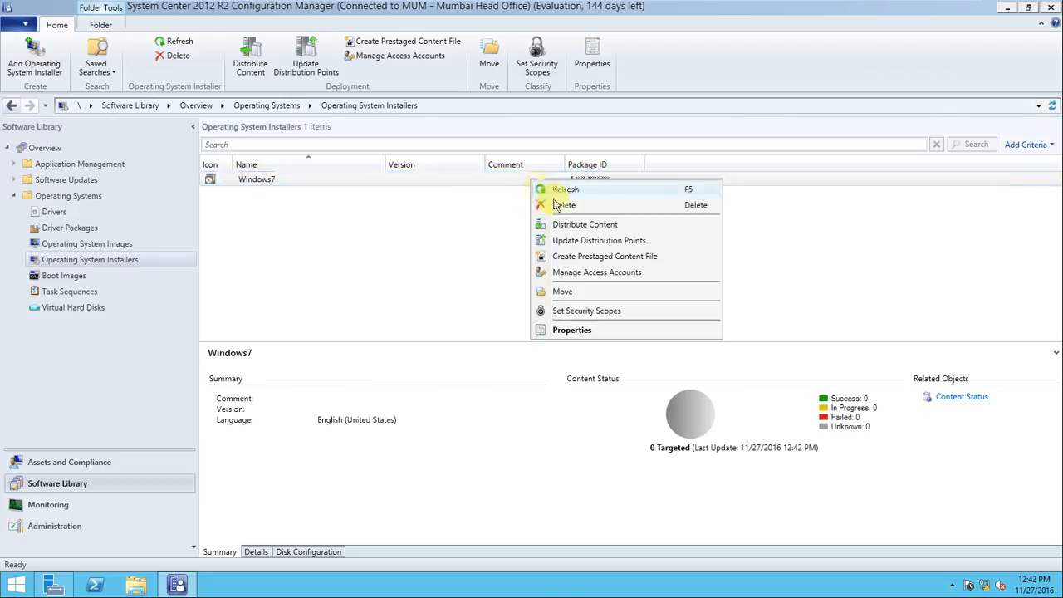
left_click(587, 225)
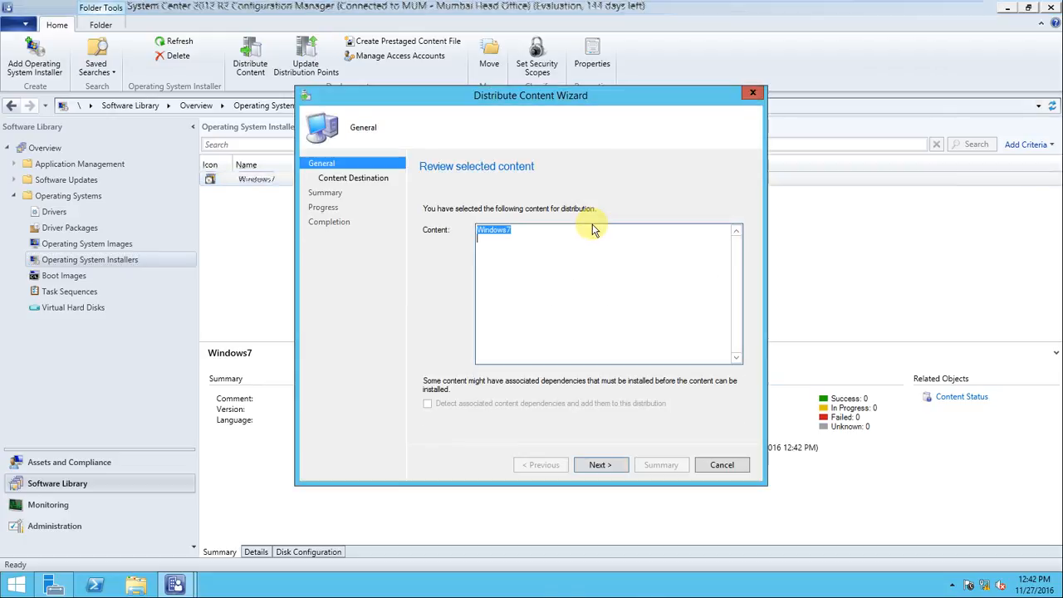
left_click(601, 467)
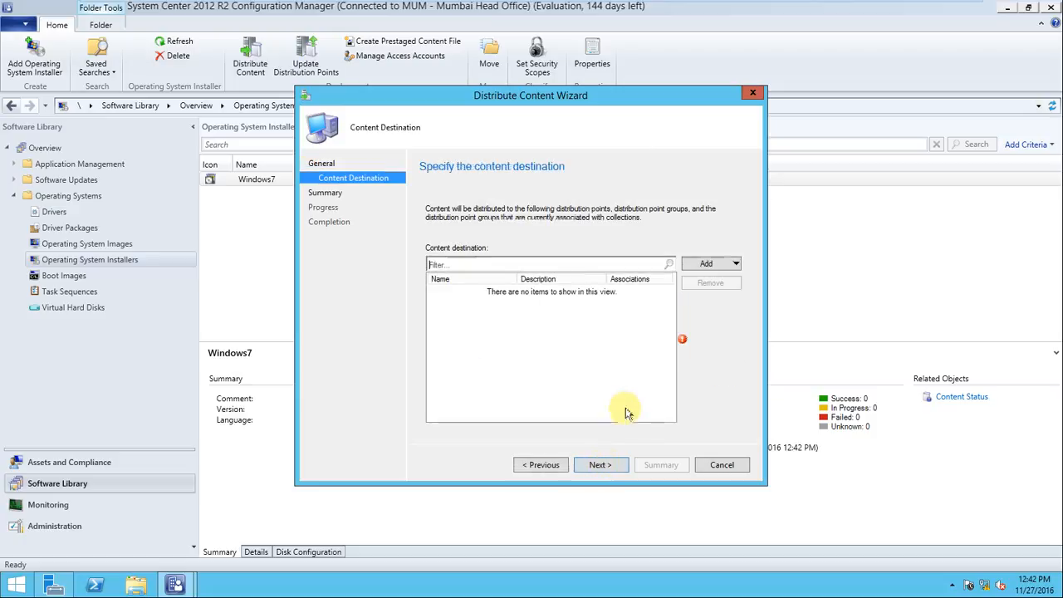
left_click(712, 266)
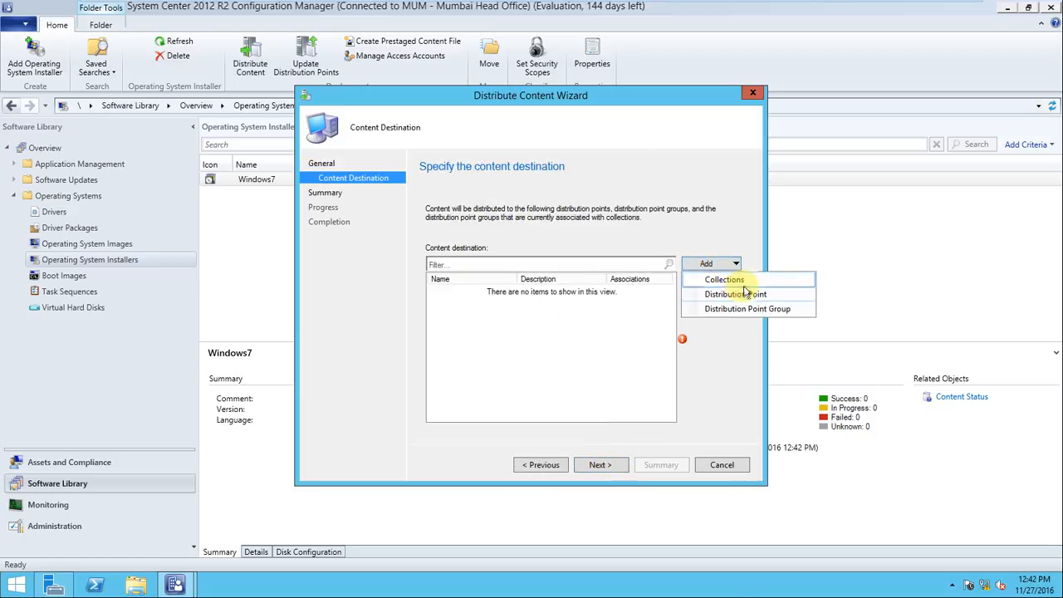
left_click(746, 295)
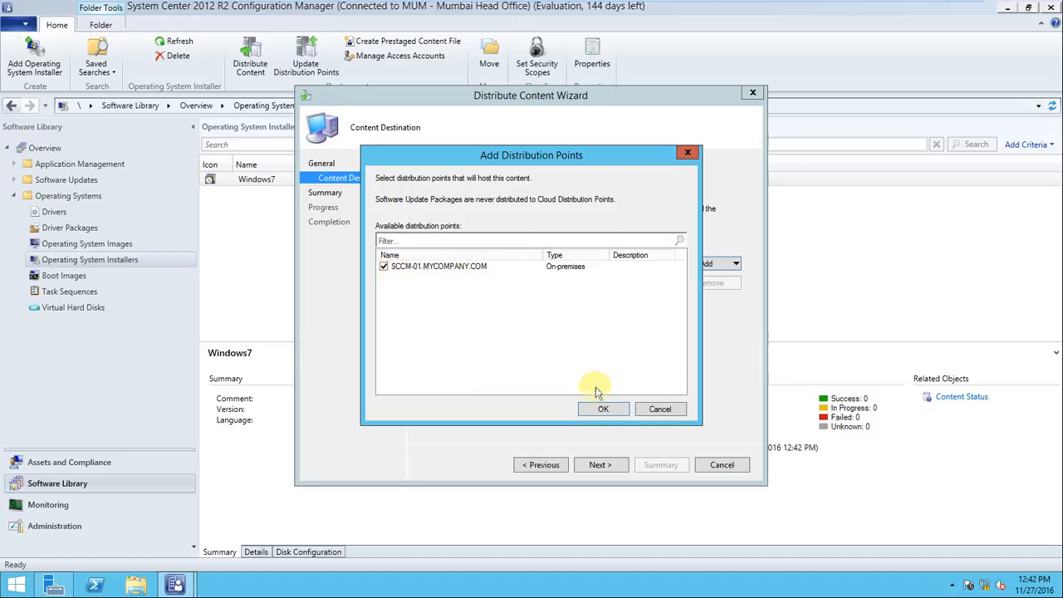
left_click(602, 410)
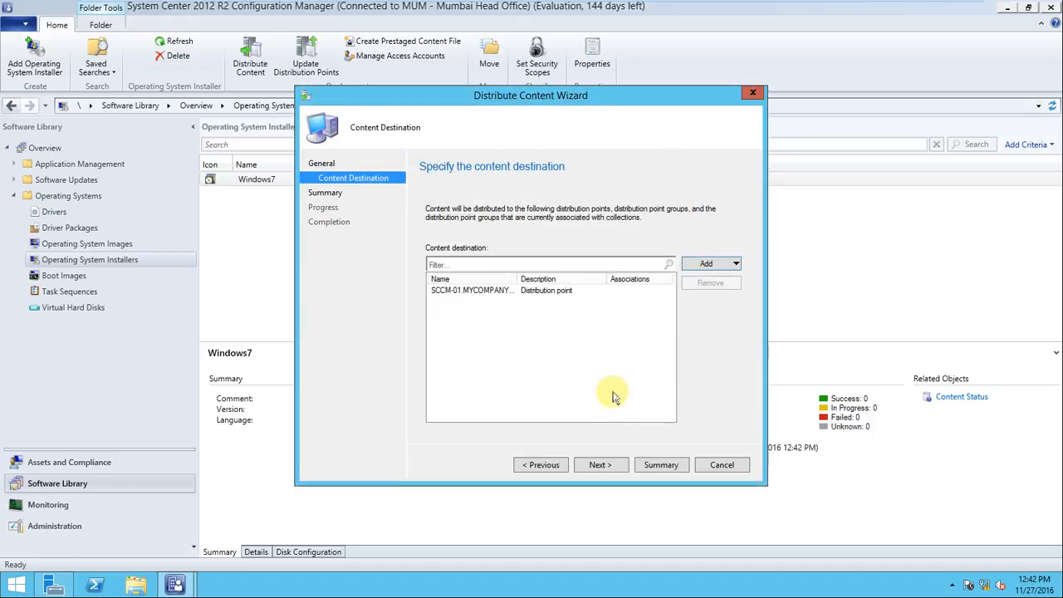
left_click(603, 466)
left_click(616, 466)
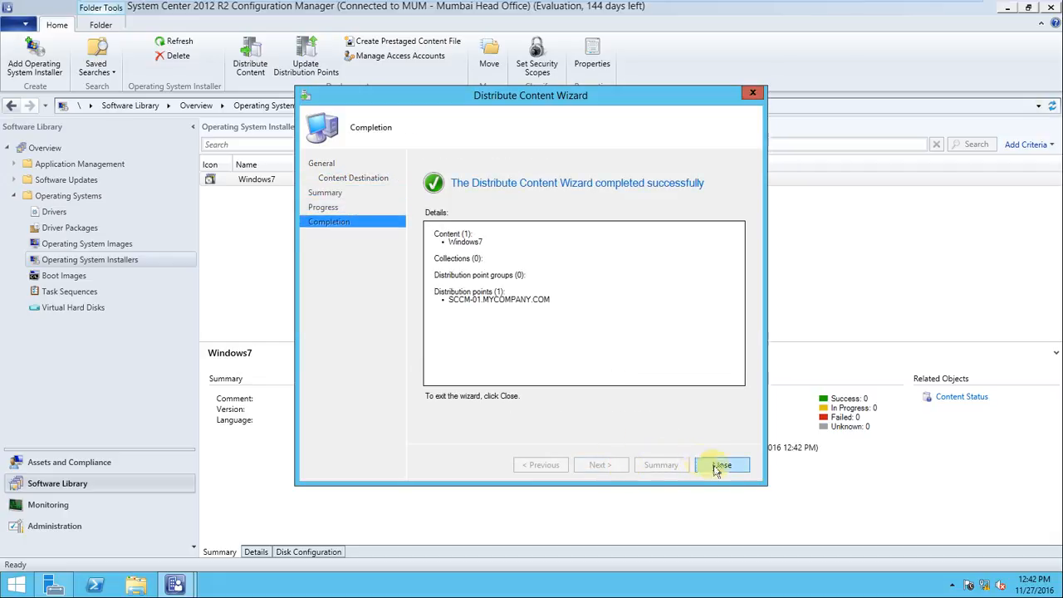
left_click(721, 466)
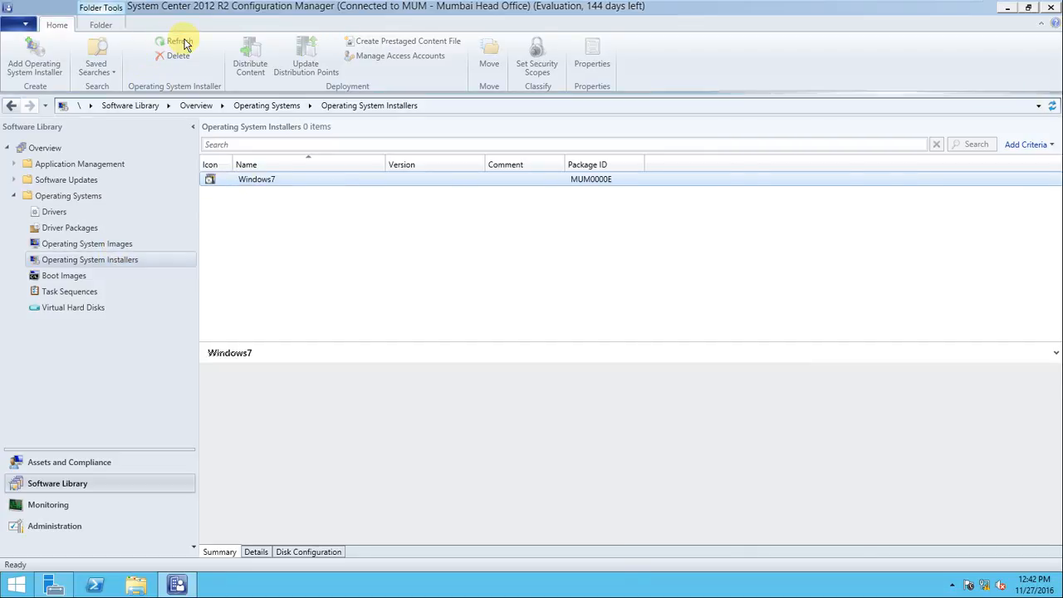
Refresh the content status of the Windows7 installer and of the Windows 7 HOMEBASIC image to check their distribution
left_click(180, 43)
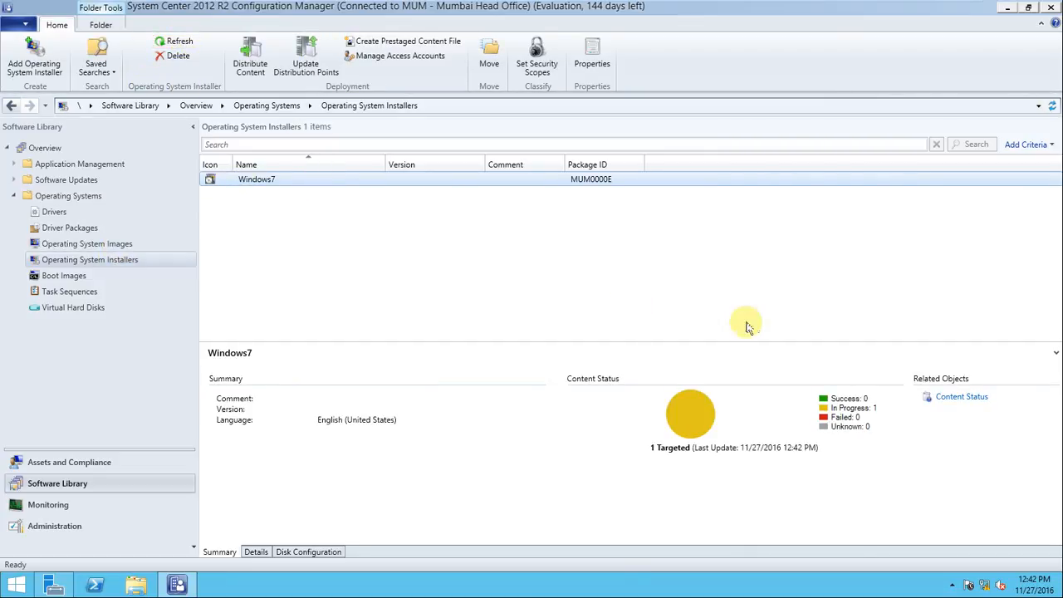
left_click(84, 242)
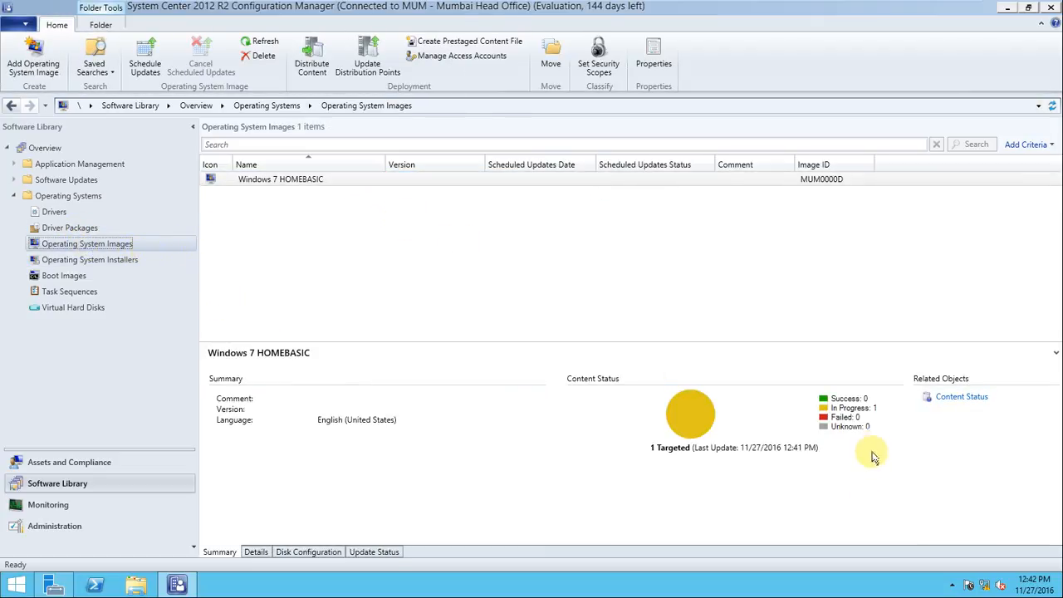
left_click(267, 43)
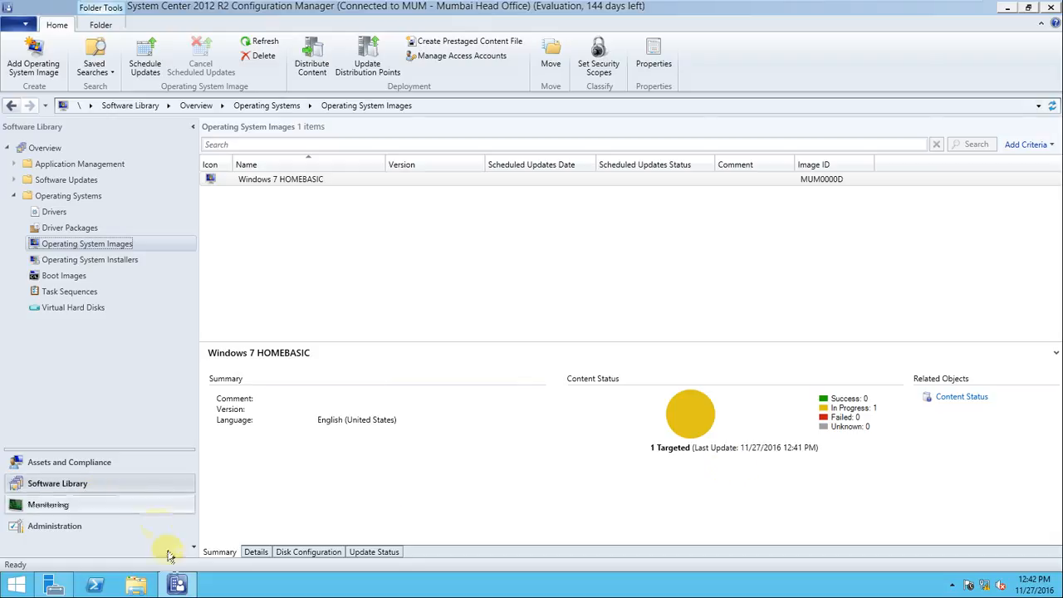
Switch to Server Manager, refresh the dashboard and view the page of the WDS role
left_click(63, 587)
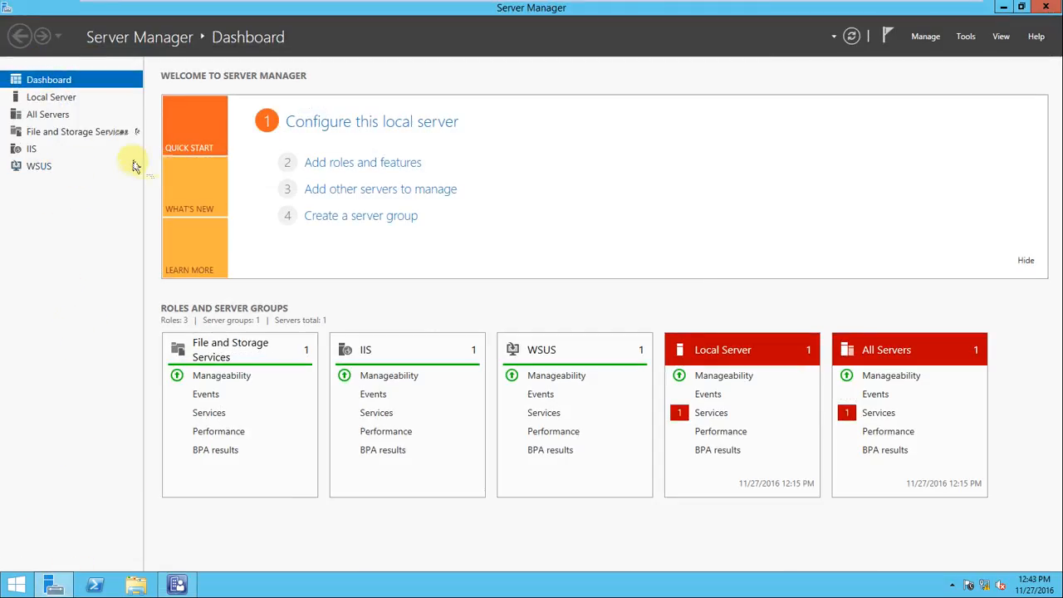
left_click(853, 36)
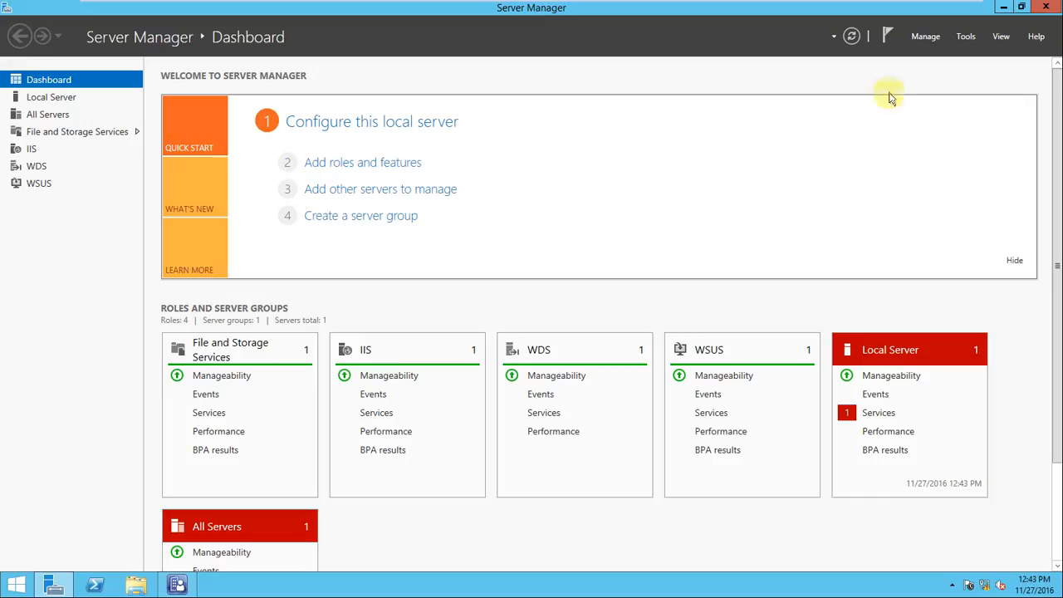
left_click(887, 35)
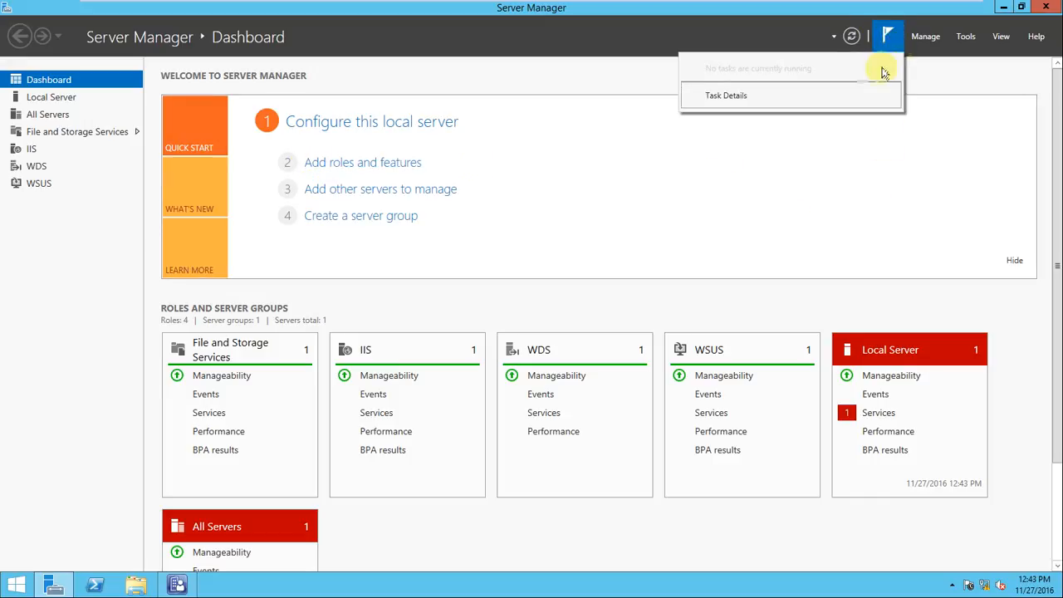
left_click(55, 170)
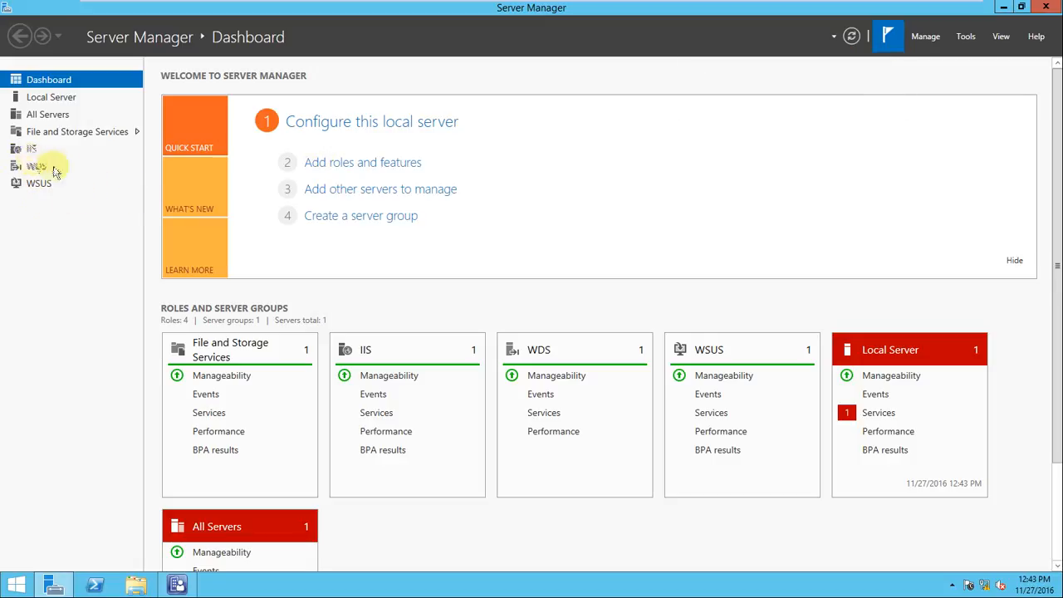
left_click(55, 169)
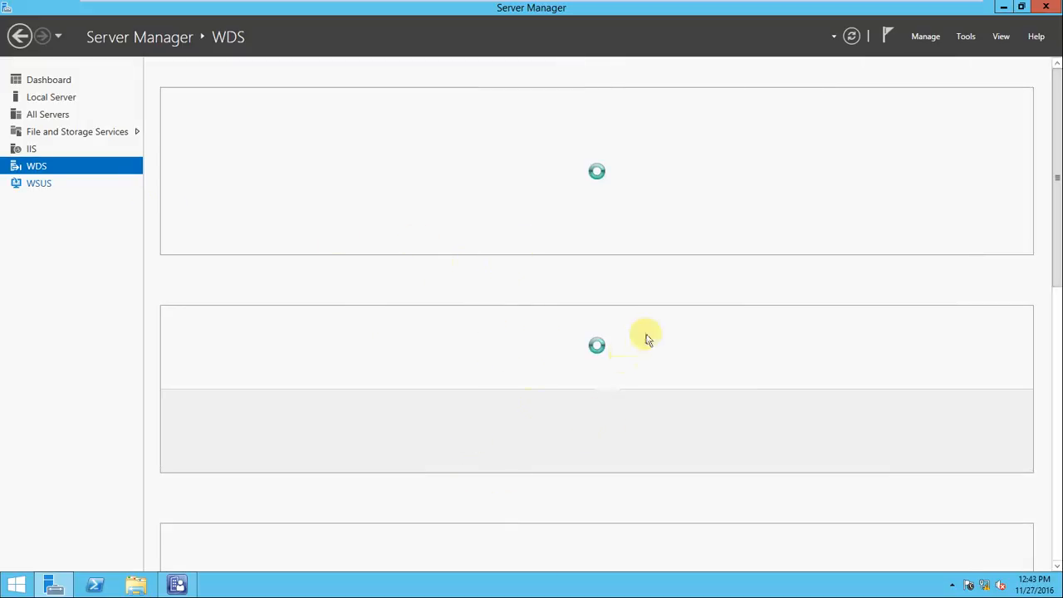
Return to Configuration Manager, refresh the operating system images and check the content status of the Windows7 installer
left_click(177, 584)
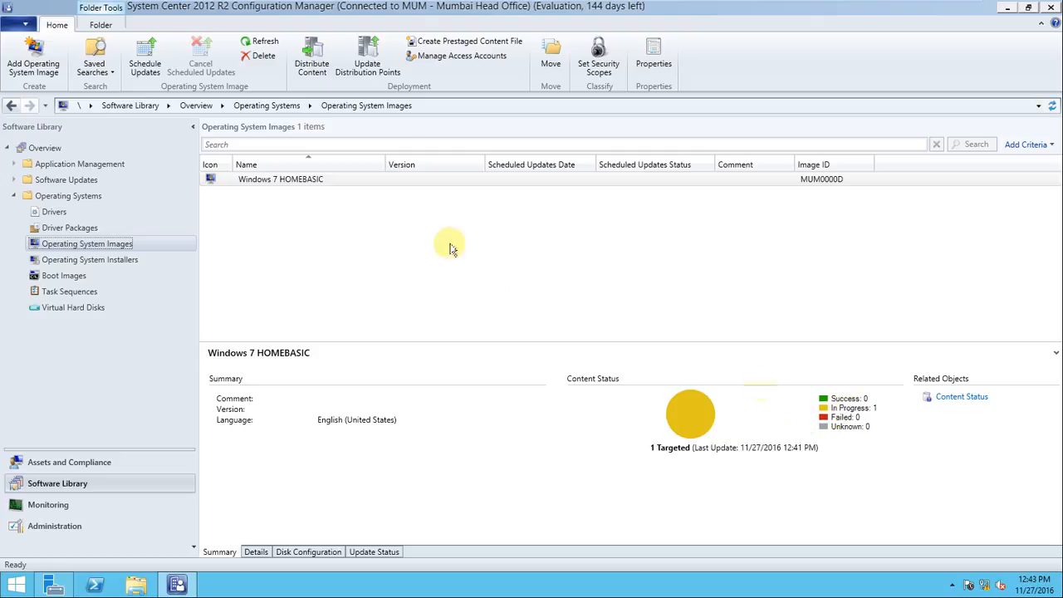
left_click(267, 42)
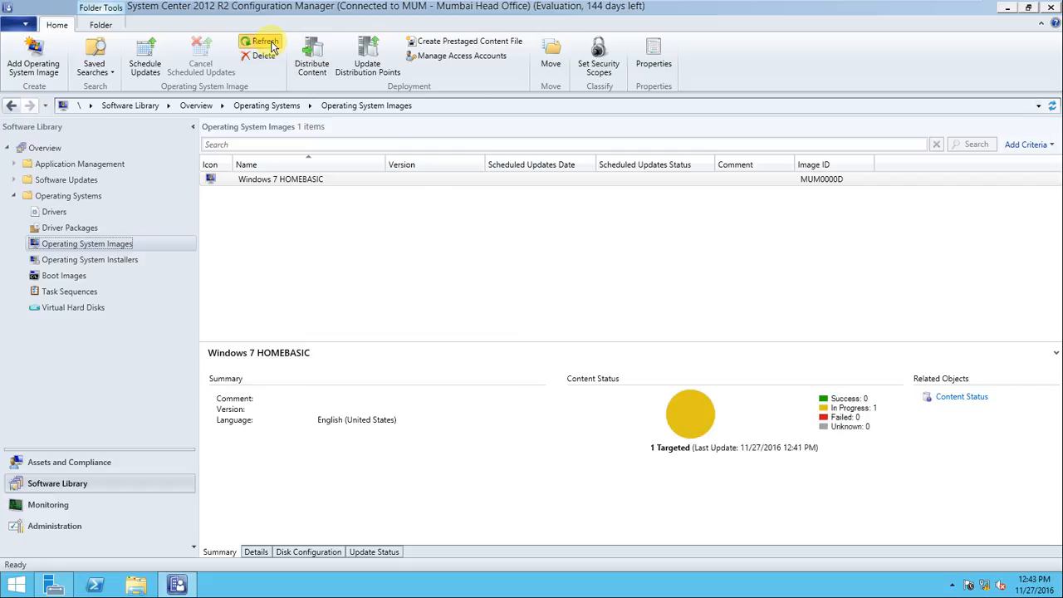
left_click(122, 261)
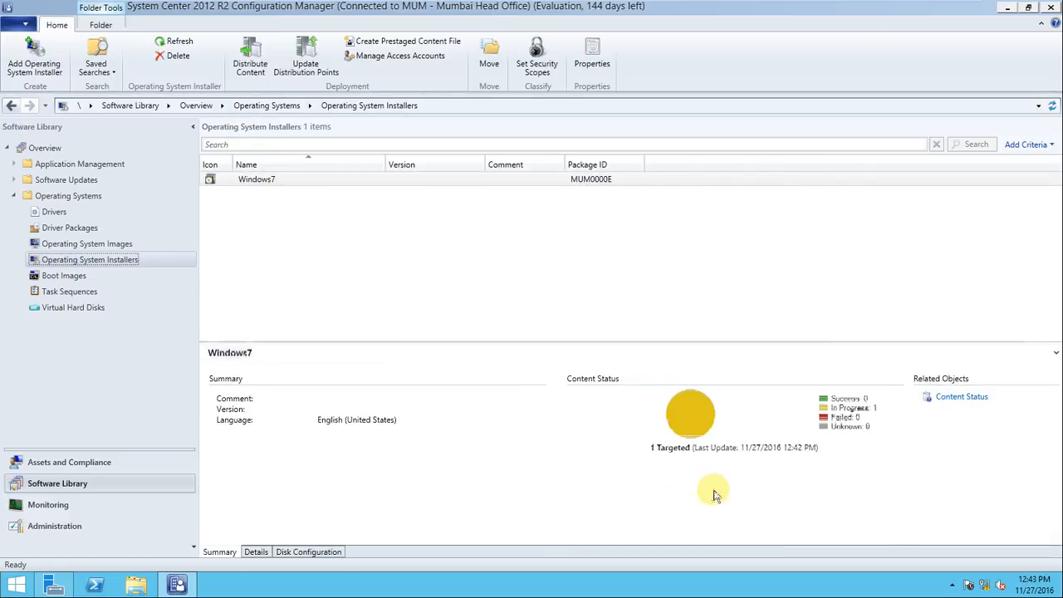
Enable command support (testing only) in the customization properties of Boot image (x64)
left_click(93, 280)
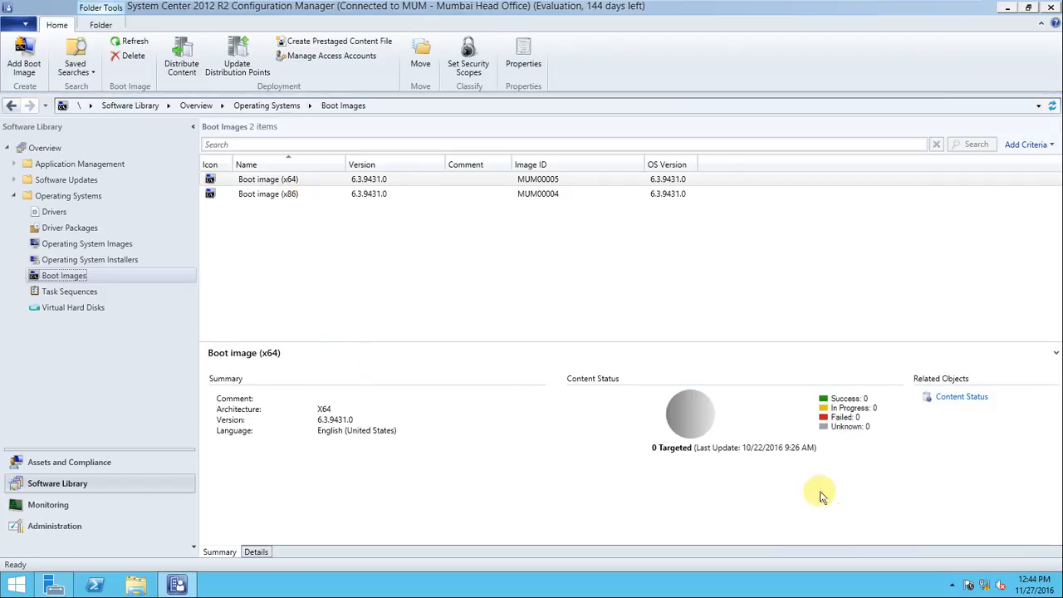
left_click(305, 181)
right_click(307, 182)
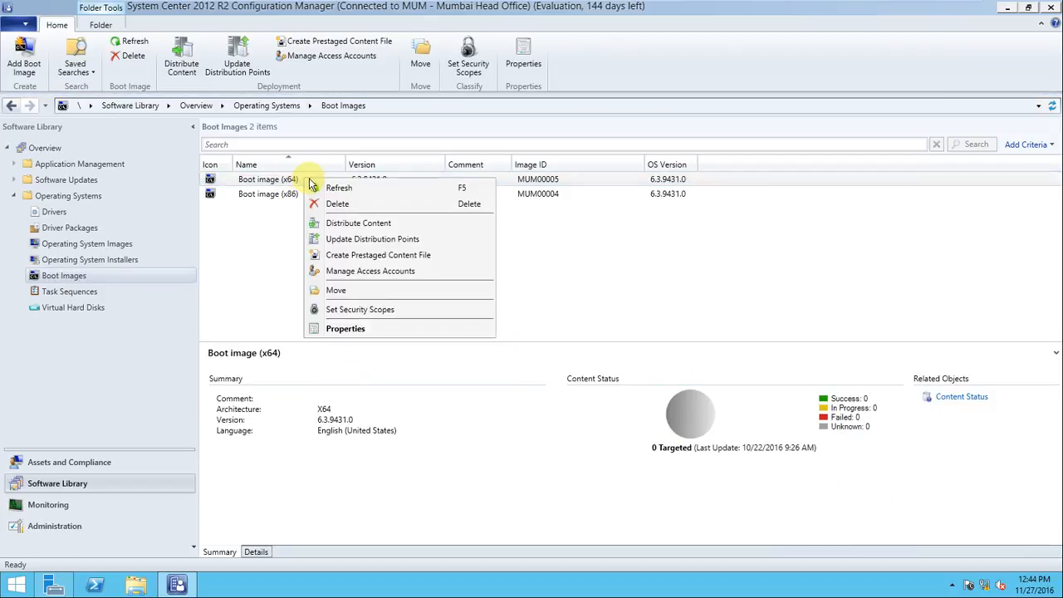
left_click(345, 329)
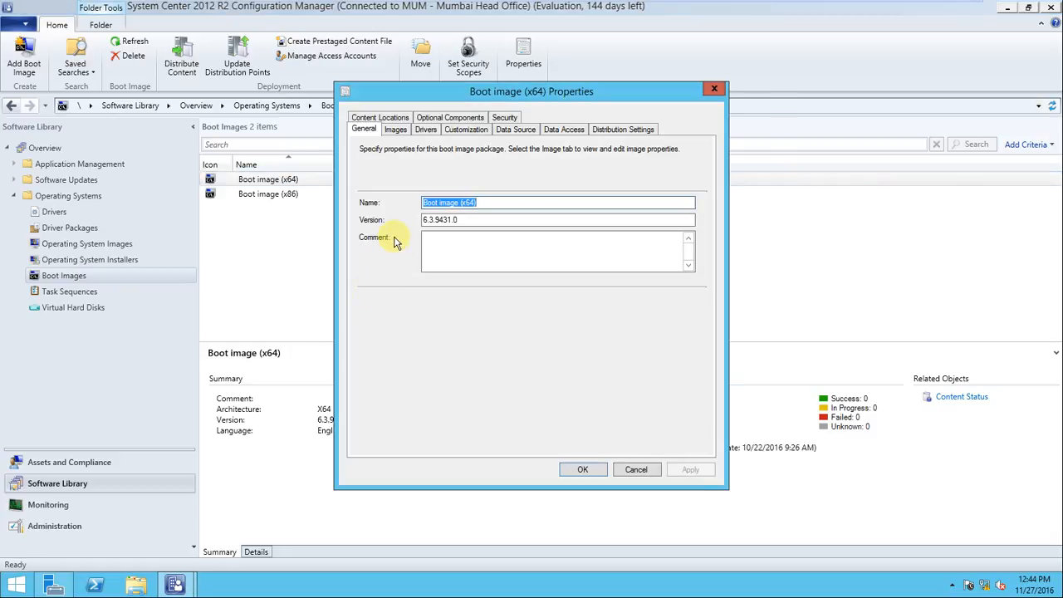
left_click(466, 130)
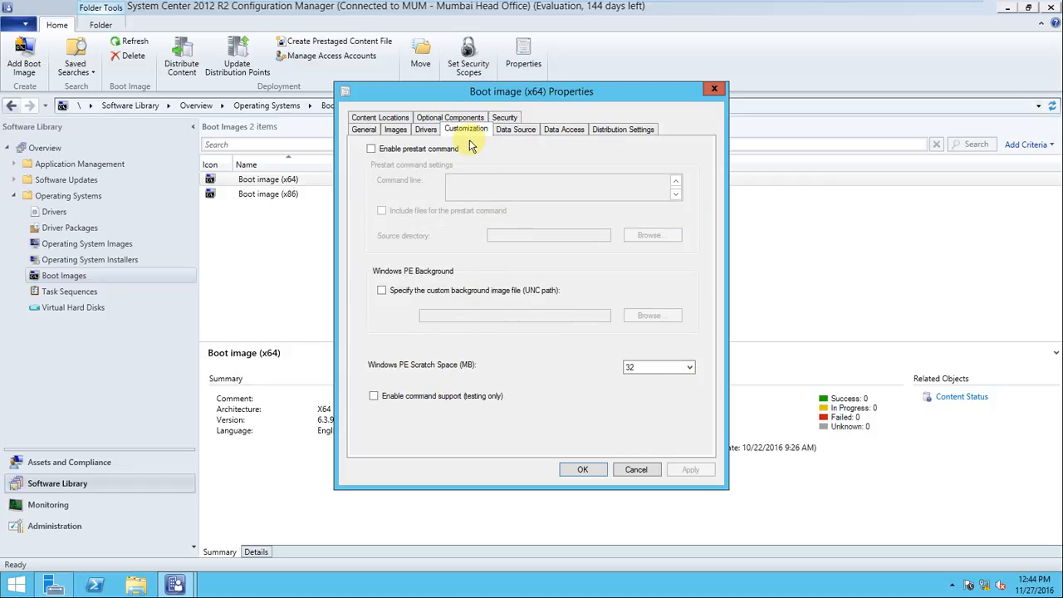
left_click(374, 398)
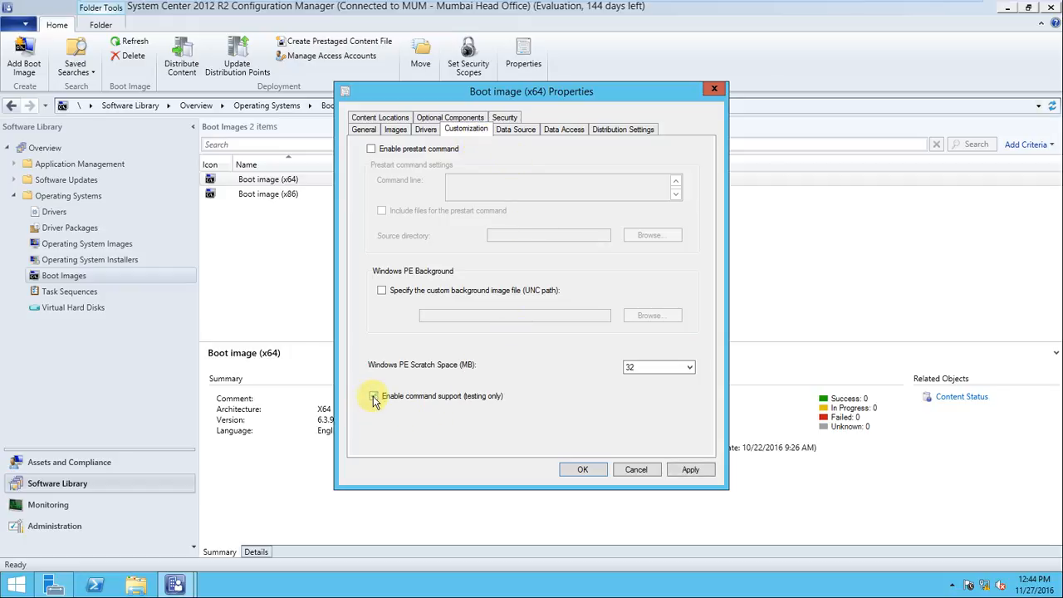
Review the data source of Boot image (x64), save its properties and run the distribution points update with the listed actions
left_click(516, 130)
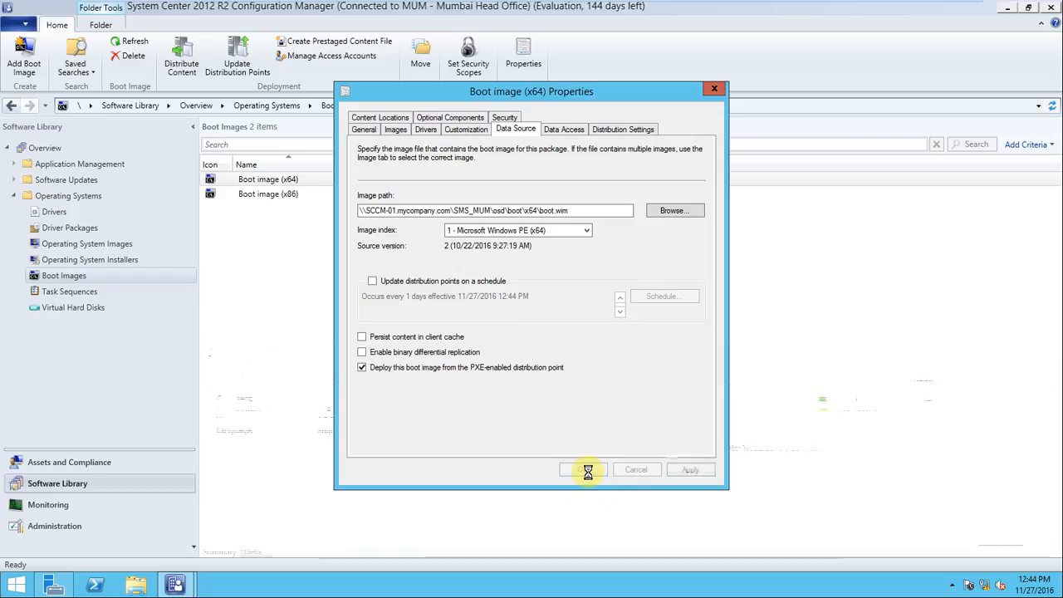
left_click(592, 354)
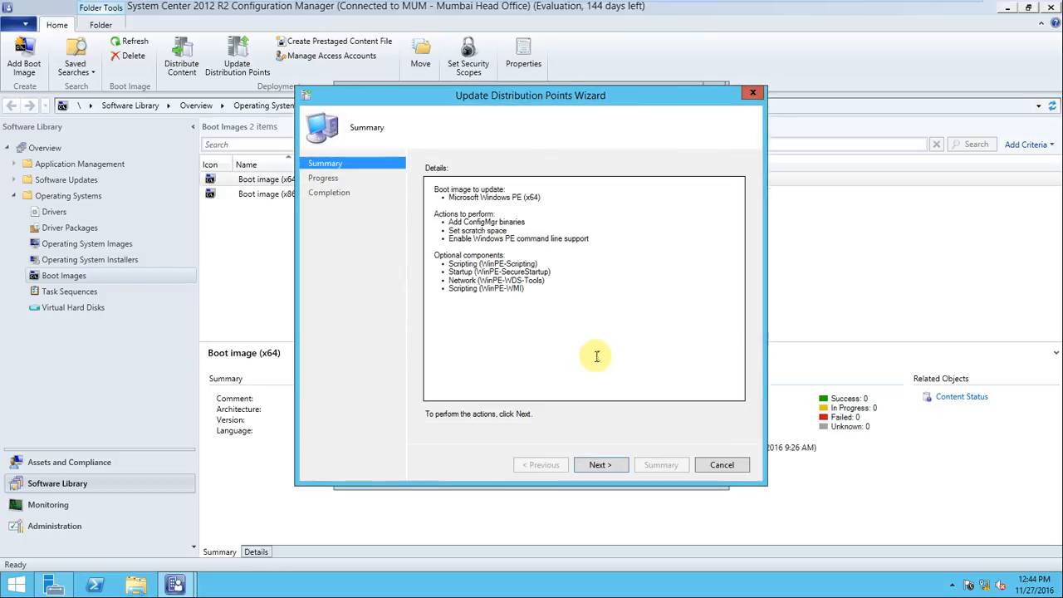
left_click(599, 464)
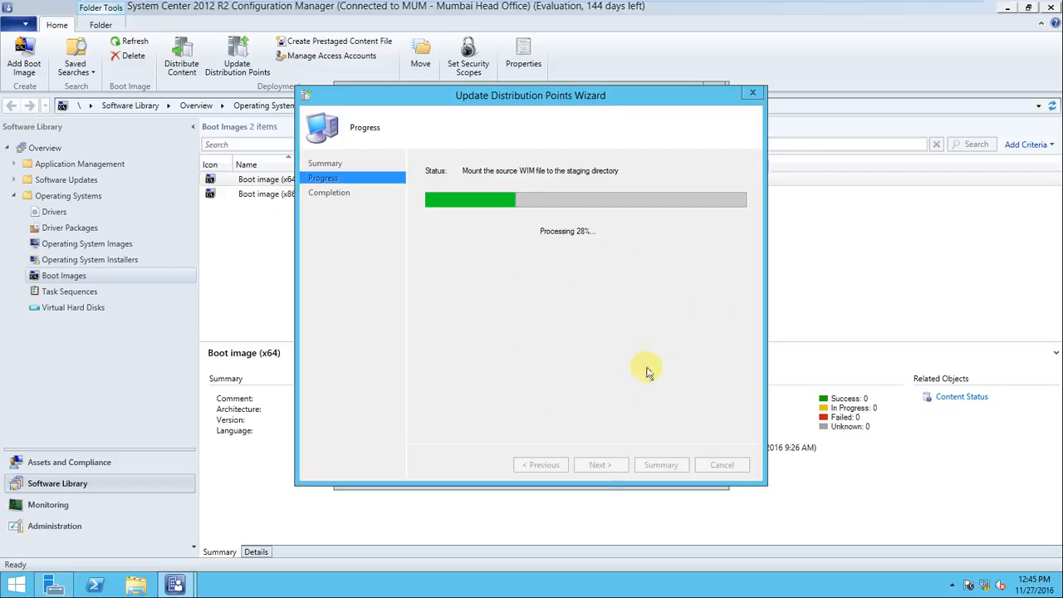
mouse_move(880, 4)
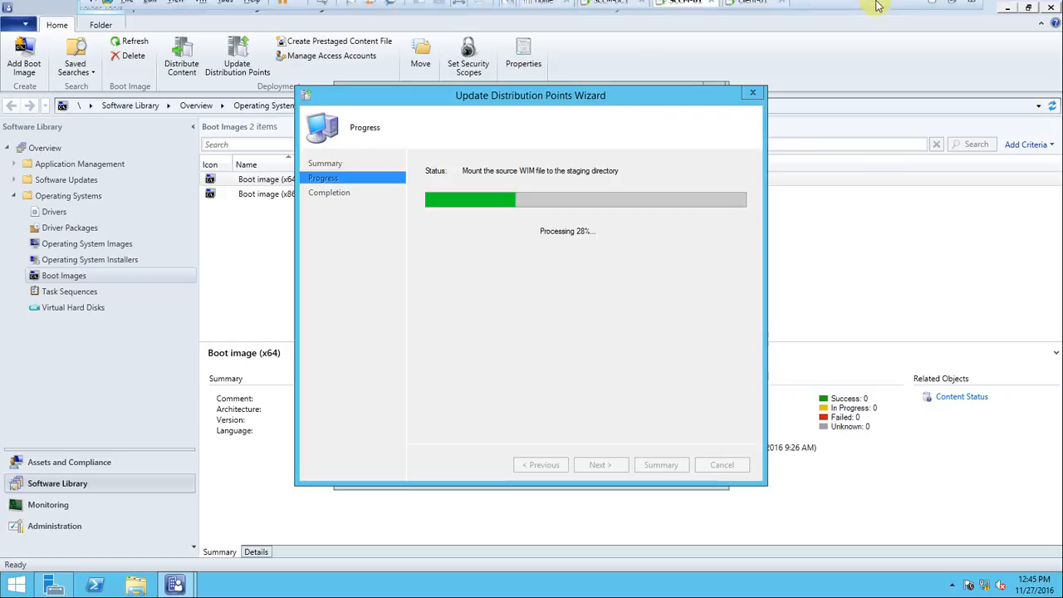
left_click(951, 9)
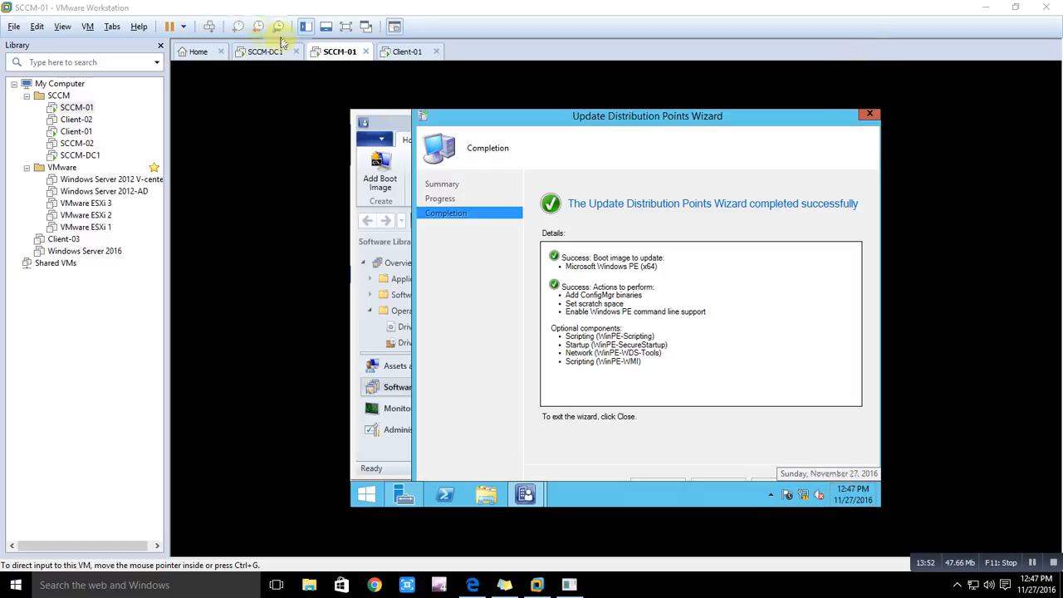
left_click(363, 28)
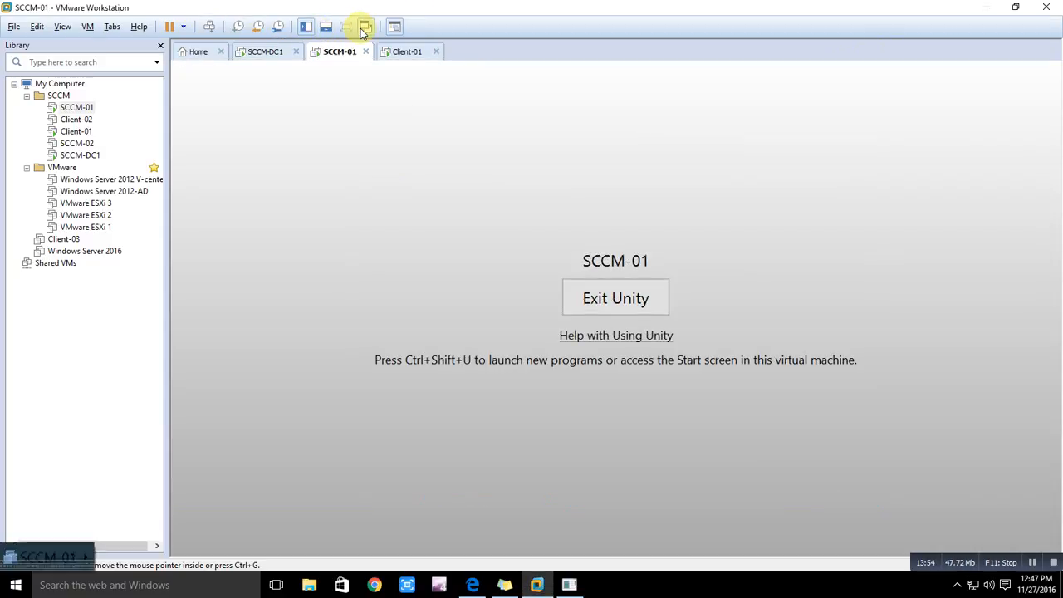
left_click(362, 29)
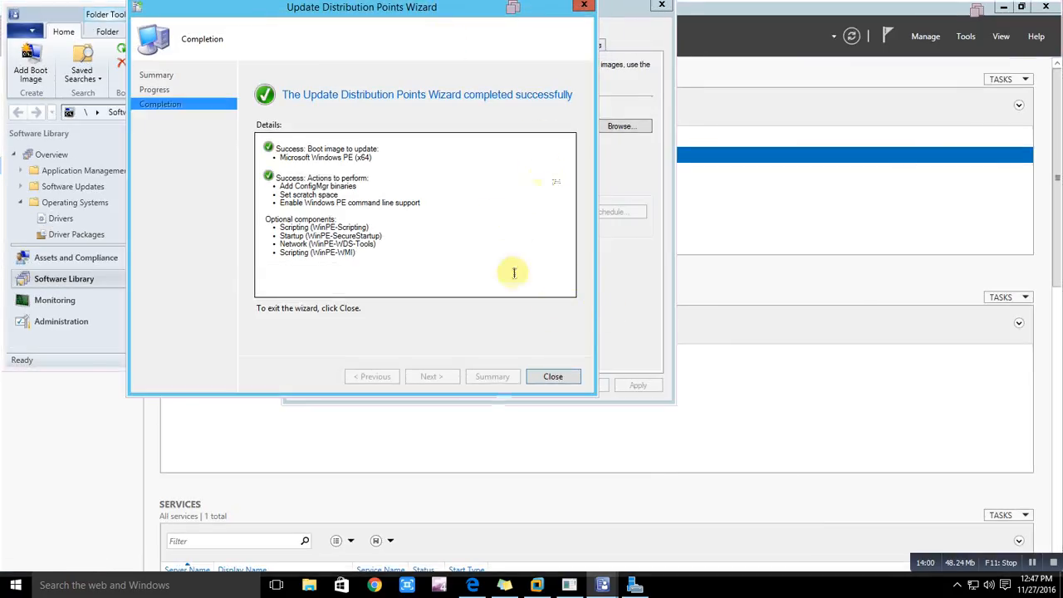
left_click(540, 586)
left_click(612, 307)
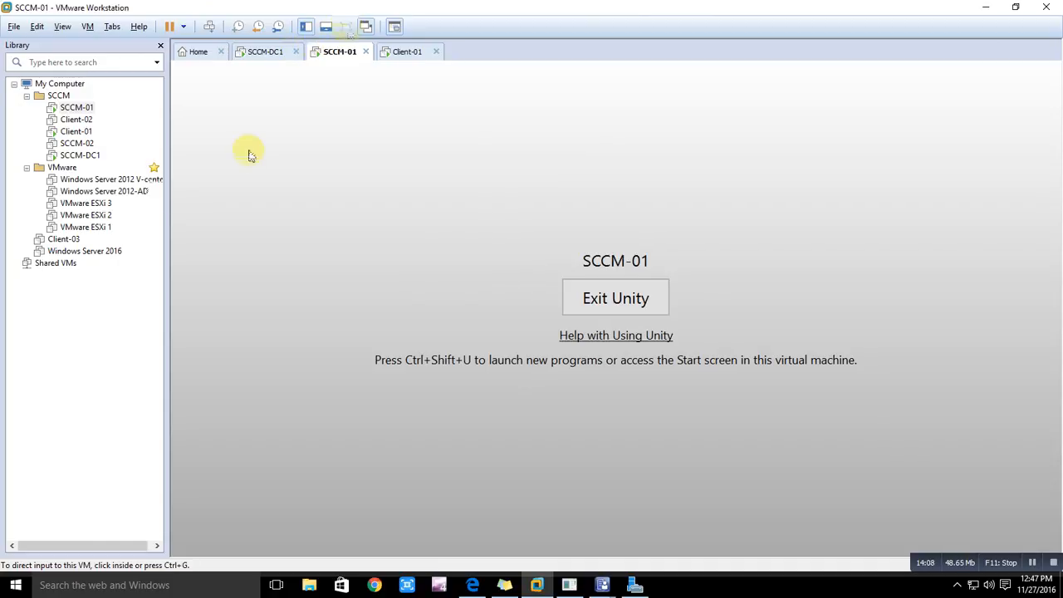
left_click(634, 584)
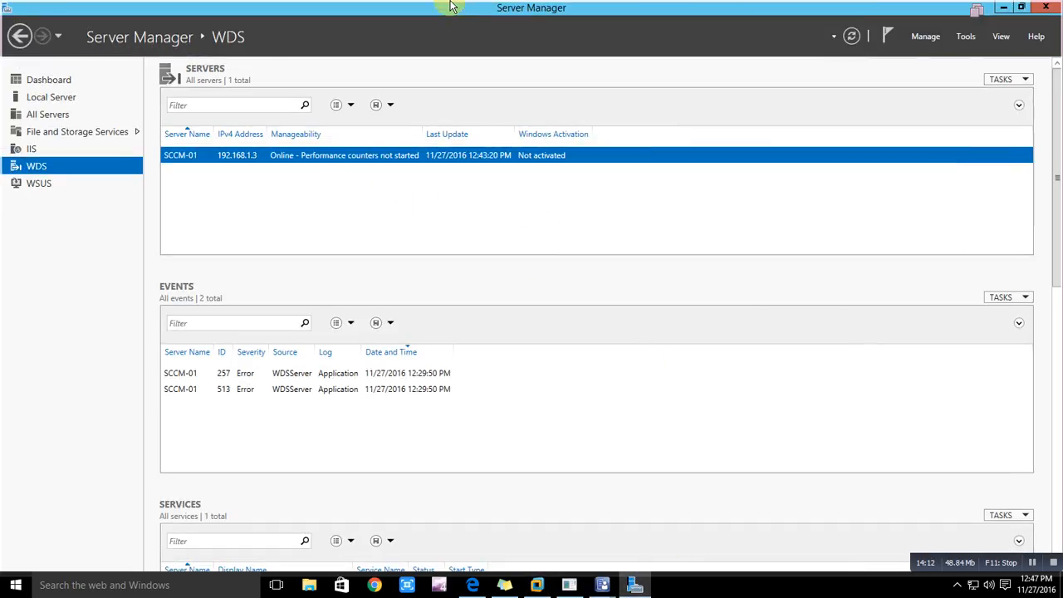
left_click(1031, 562)
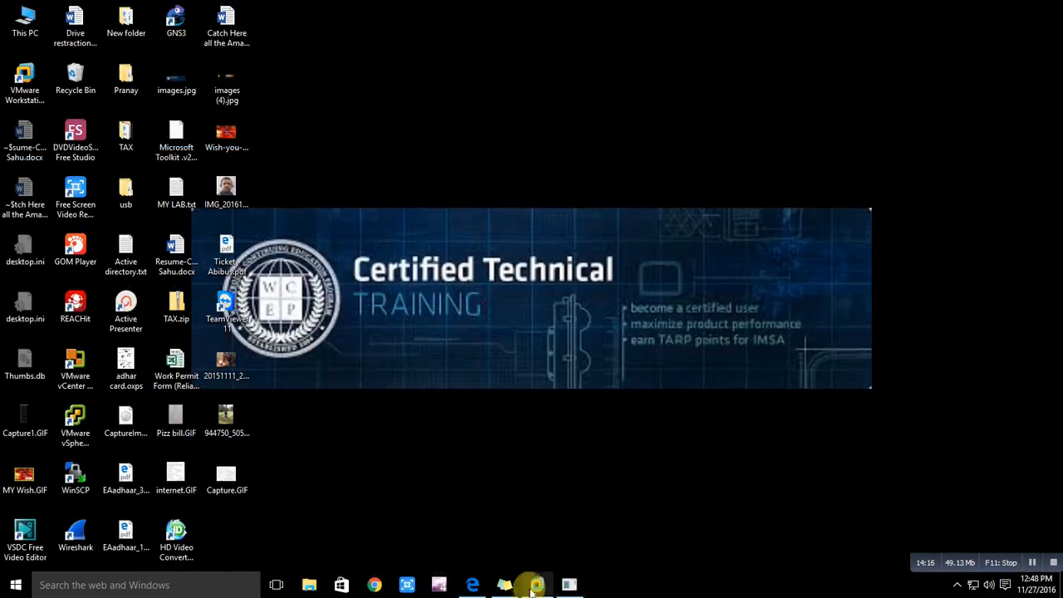
left_click(538, 585)
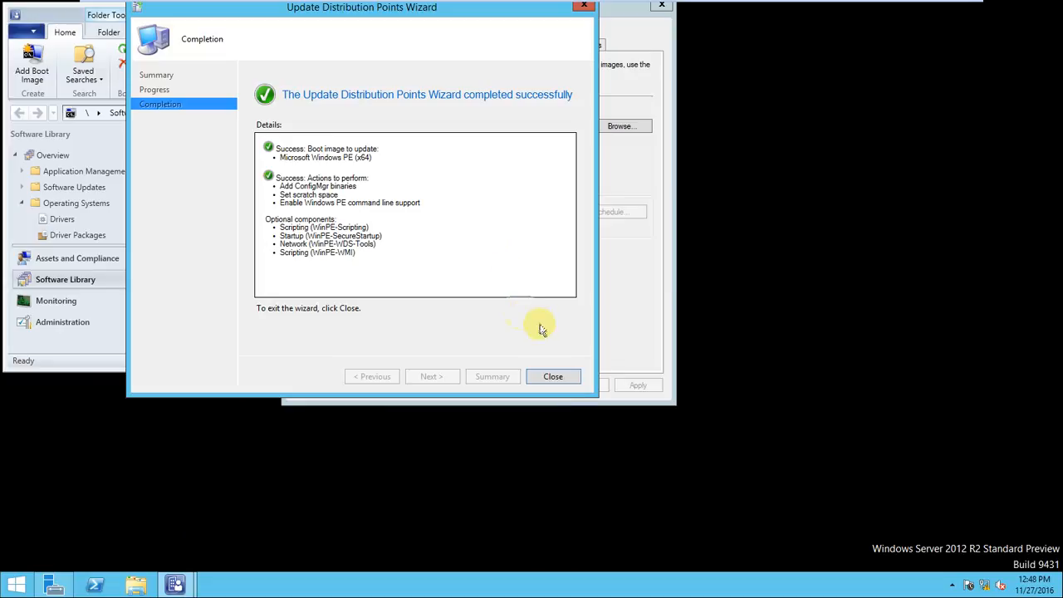
Close the Update Distribution Points Wizard for the x64 boot image and maximize the Configuration Manager console
left_click(553, 376)
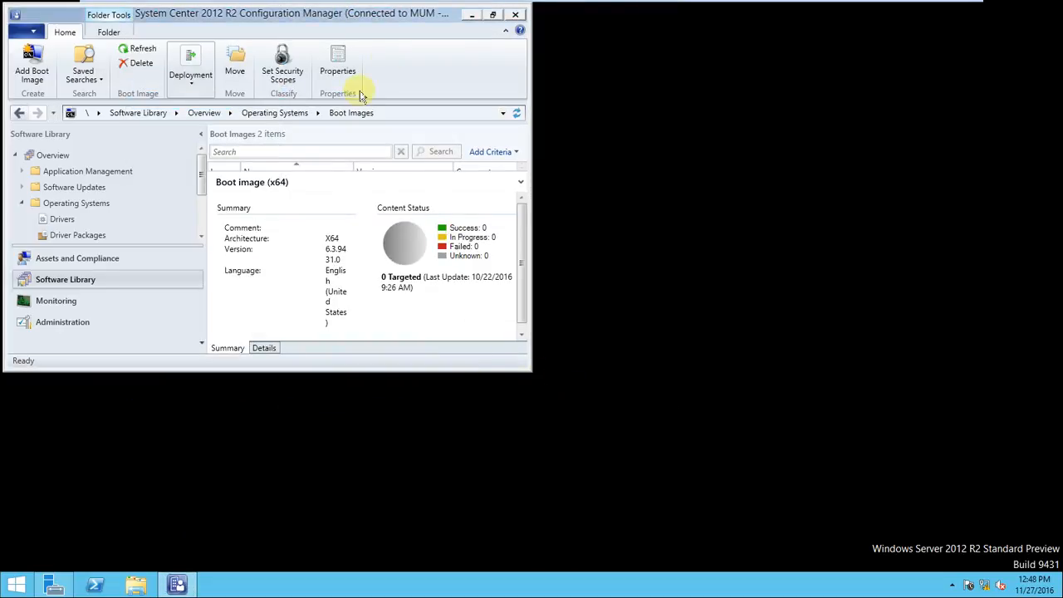
left_click(493, 15)
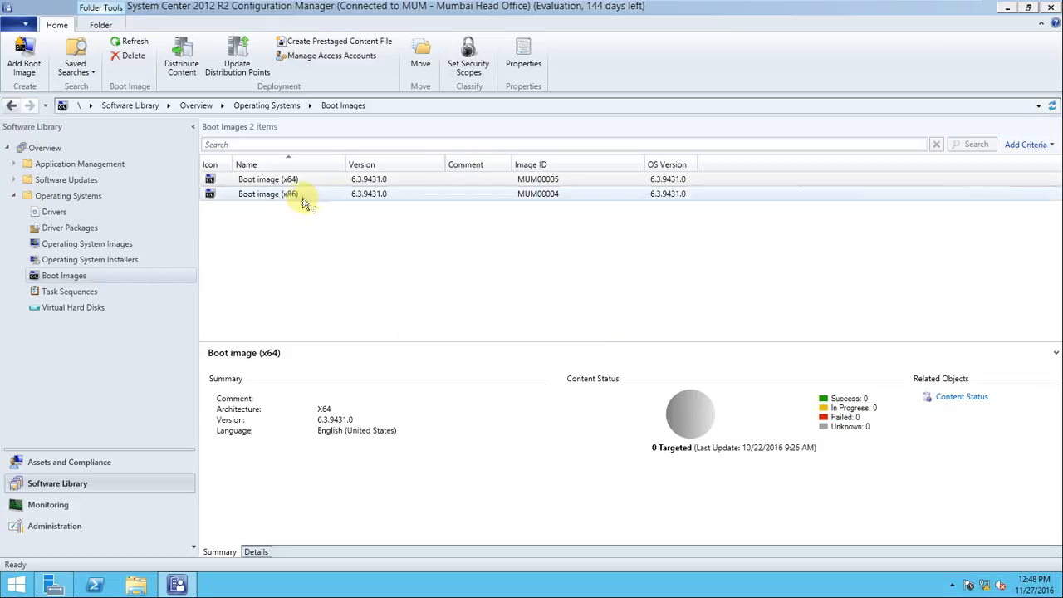
Enable command support (testing only) in the customization properties of Boot image (x86)
left_click(298, 198)
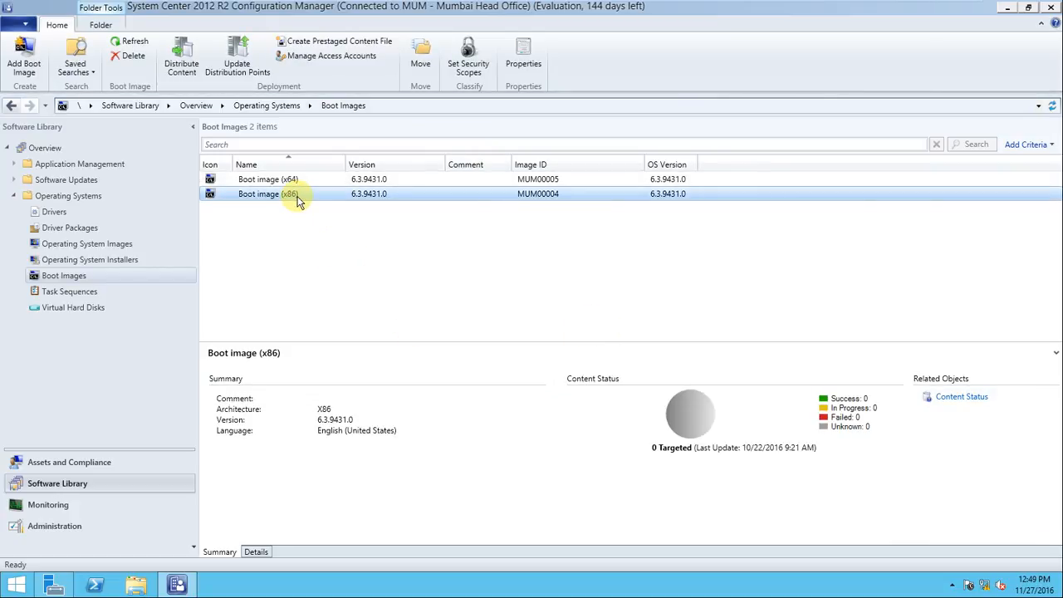
right_click(299, 202)
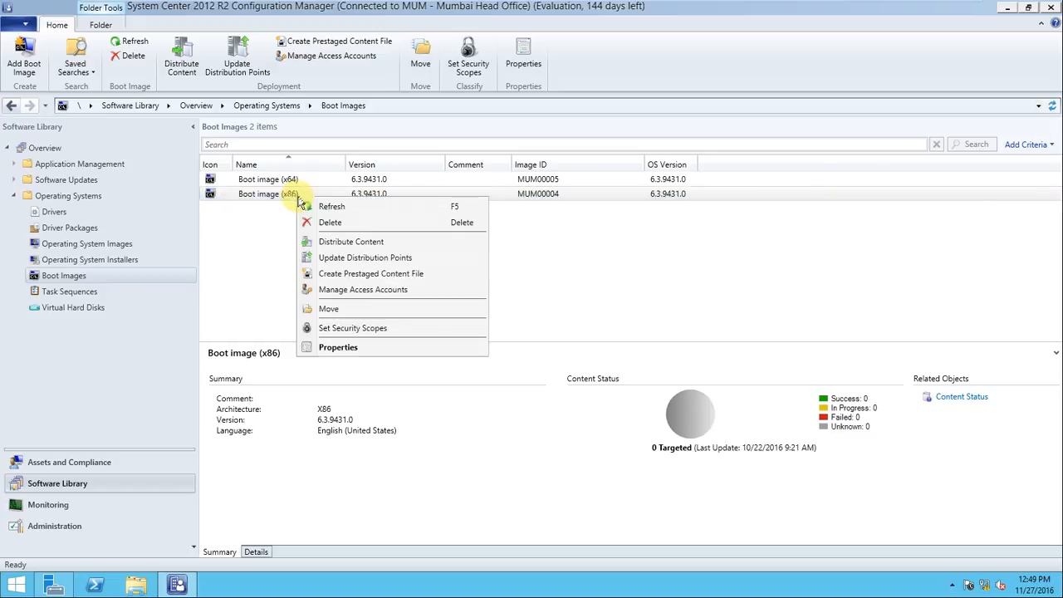
left_click(338, 348)
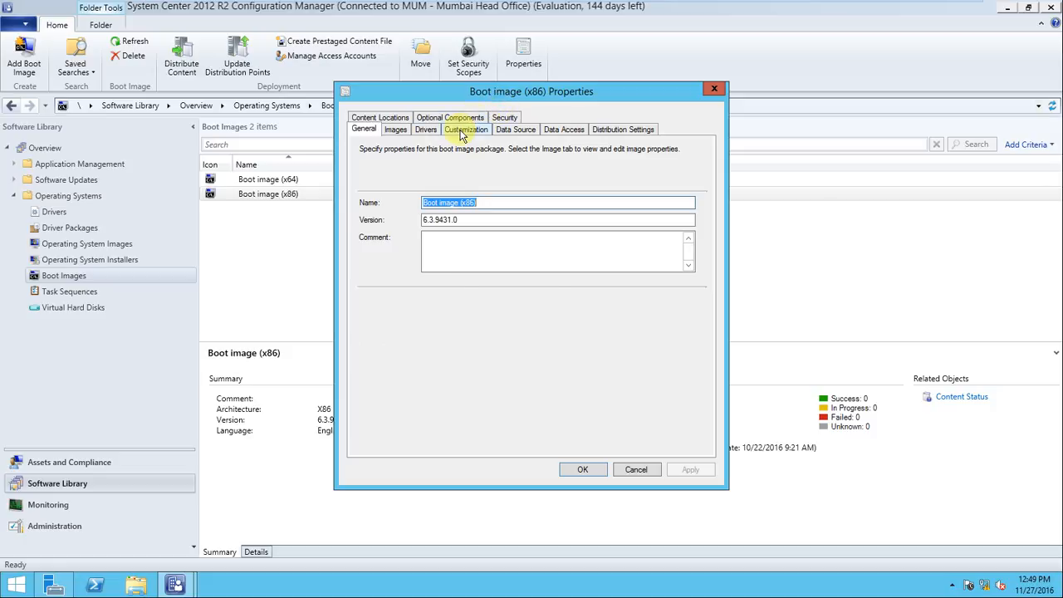
left_click(466, 129)
left_click(374, 396)
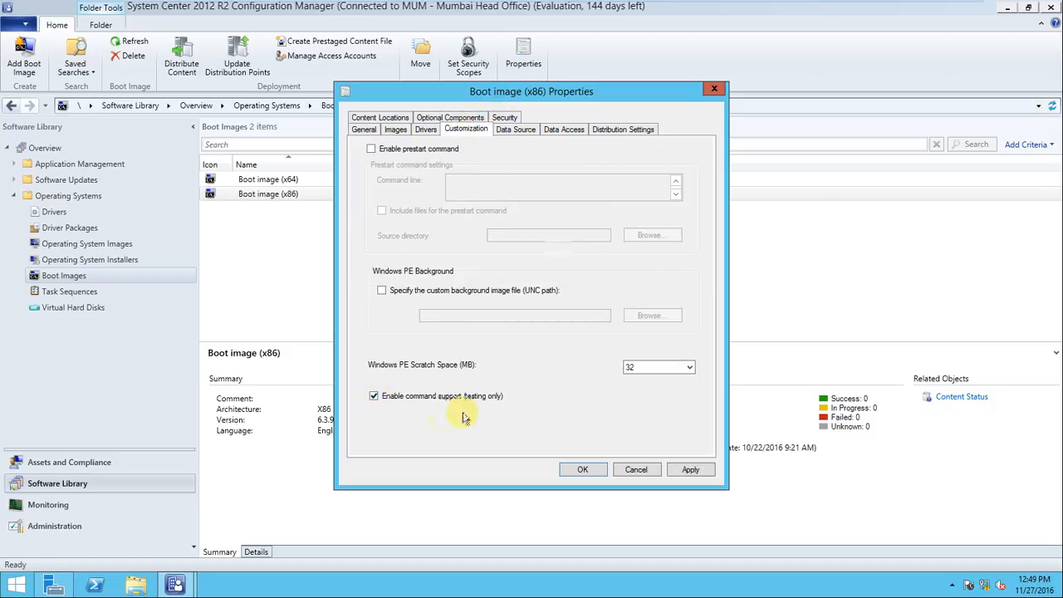
Review the data source of Boot image (x86), save its properties and run the distribution points update with the listed actions
left_click(516, 130)
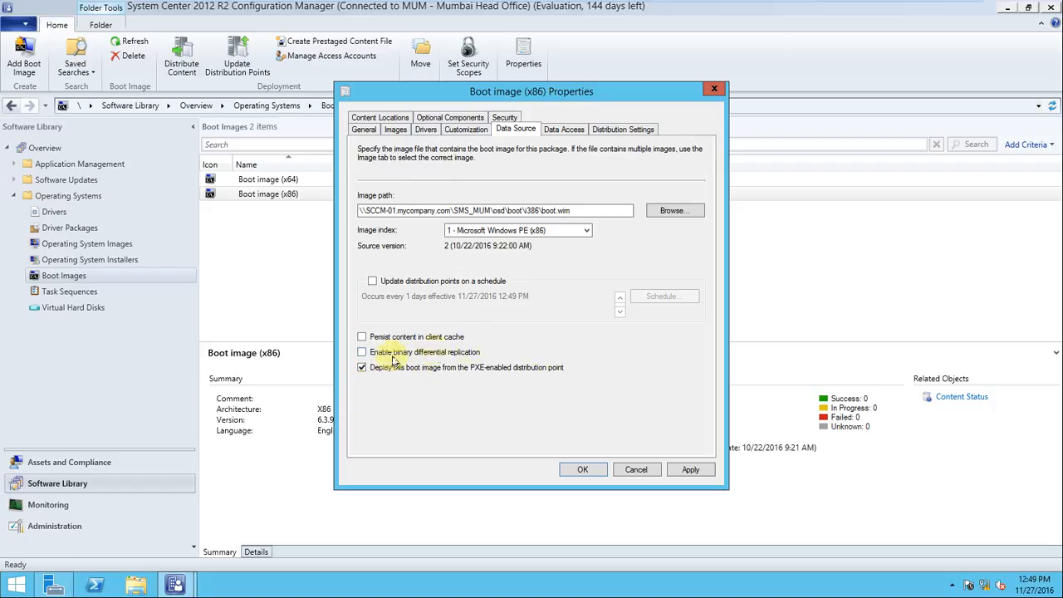
left_click(583, 469)
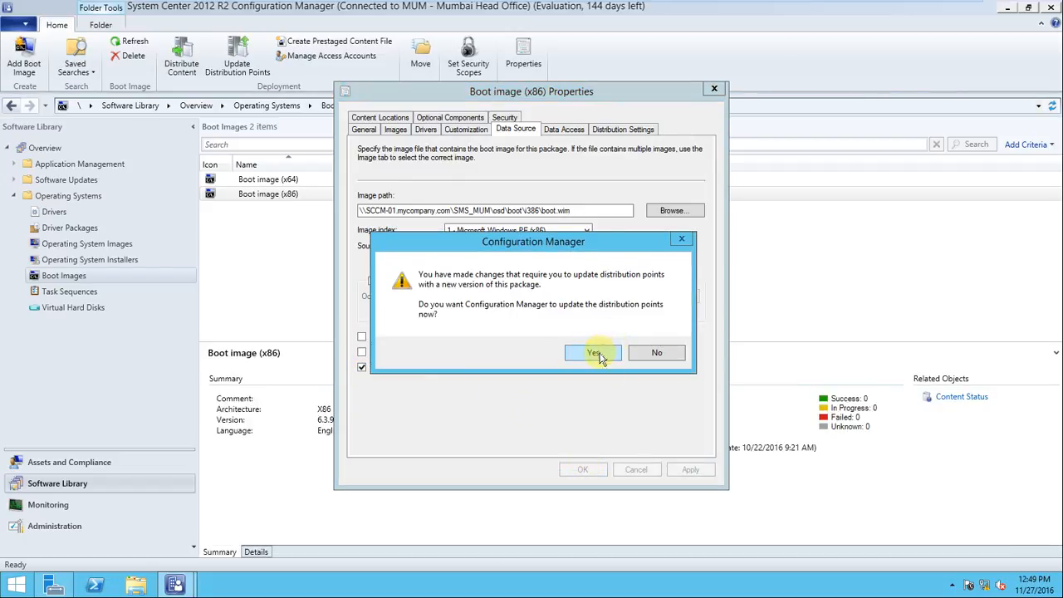
left_click(604, 354)
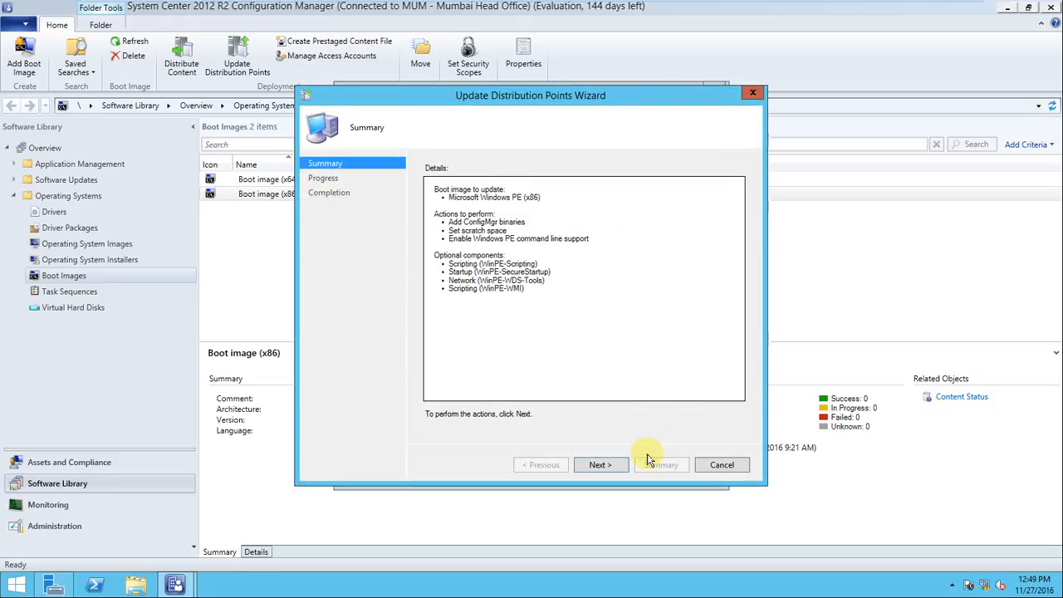
left_click(610, 464)
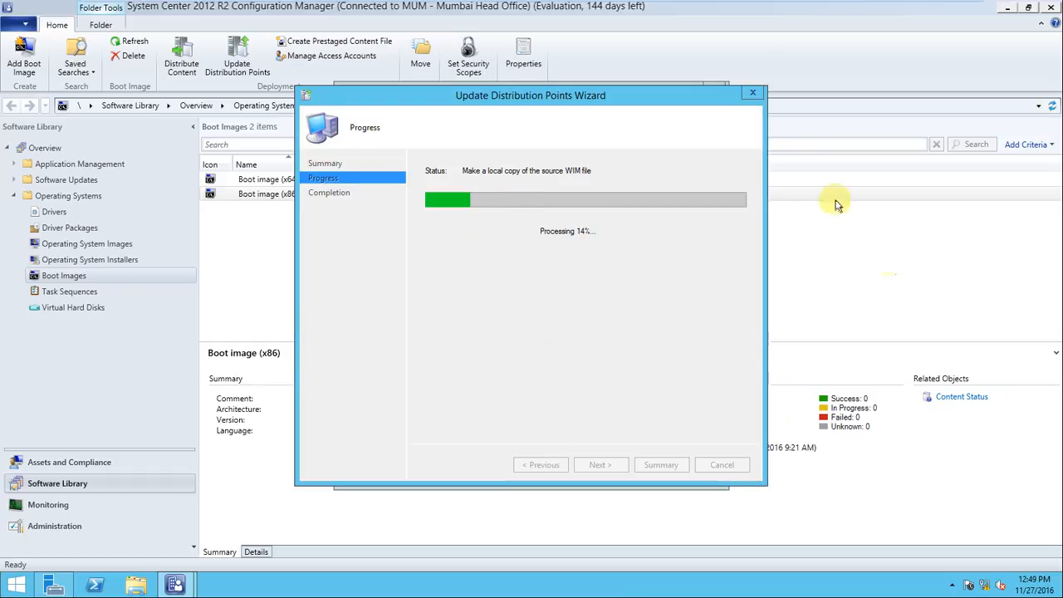
left_click(952, 11)
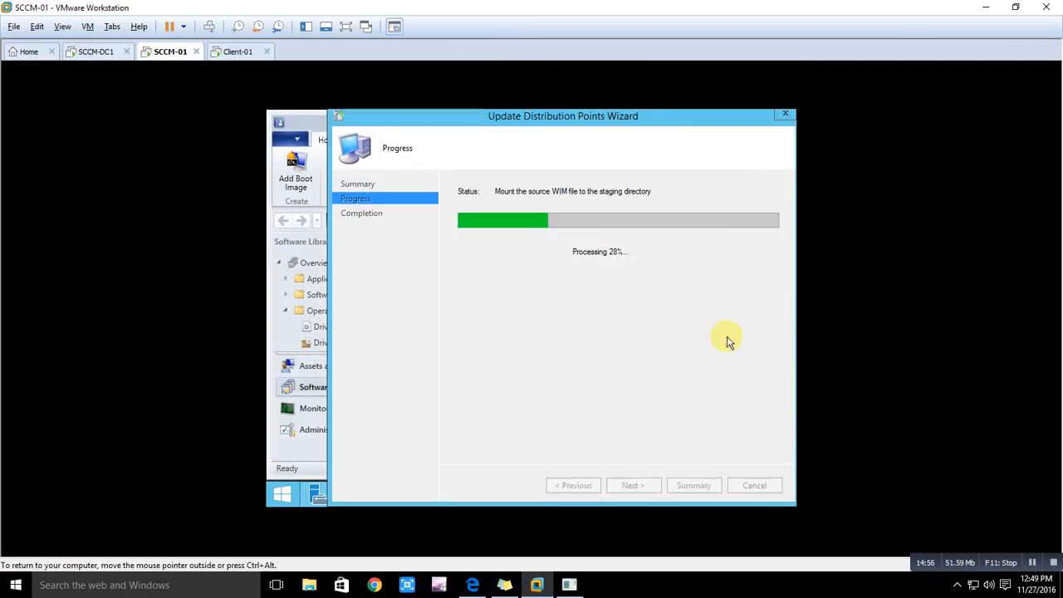
left_click(1035, 564)
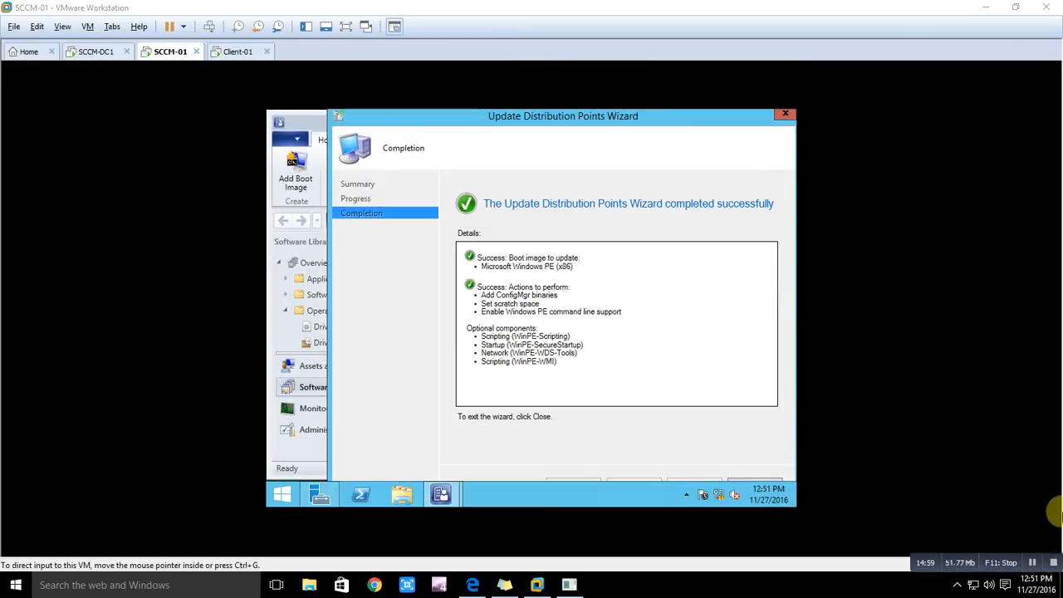
left_click(345, 25)
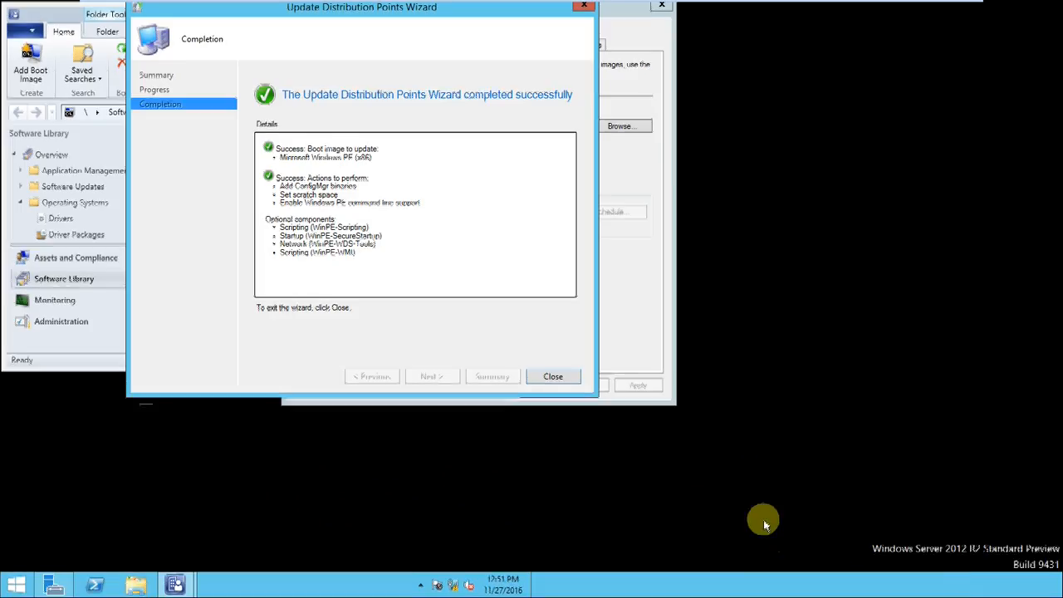
Close the Update Distribution Points Wizard for the x86 boot image and maximize the Configuration Manager console
left_click(555, 377)
left_click(559, 384)
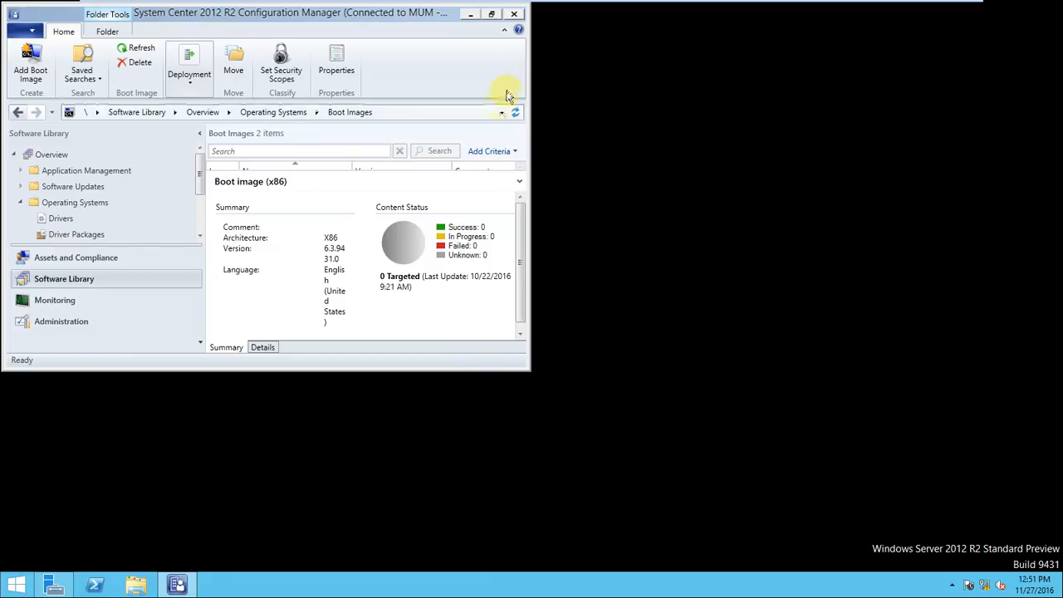
left_click(492, 15)
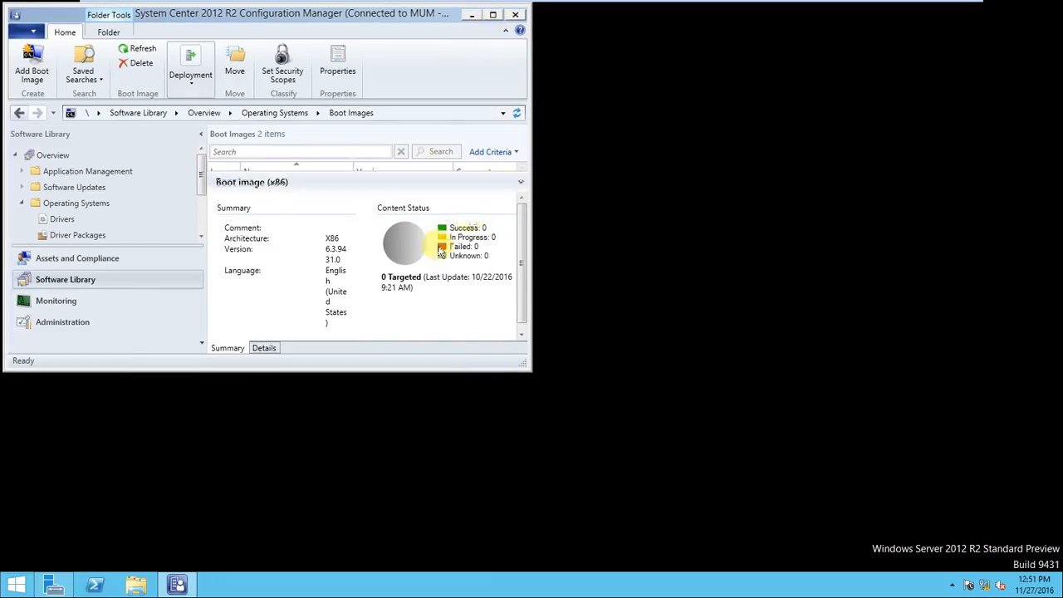
left_click(492, 14)
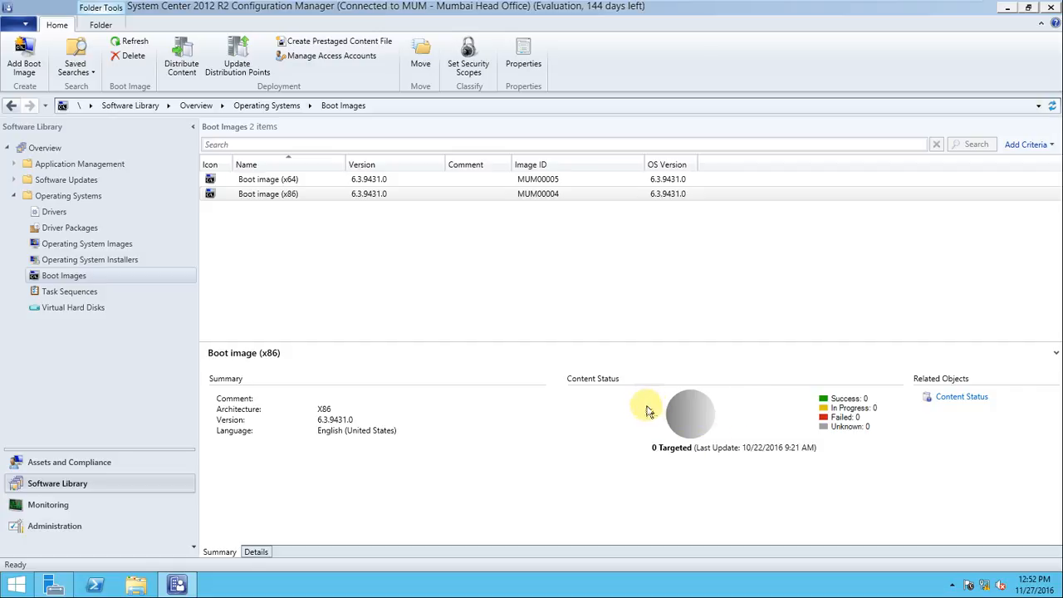
mouse_move(722, 9)
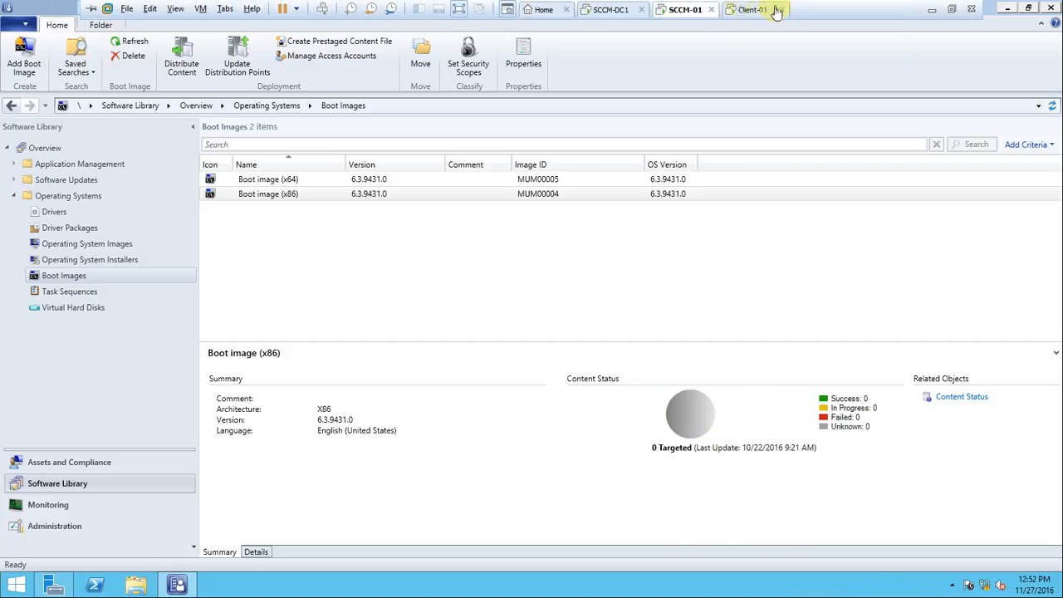
left_click(952, 10)
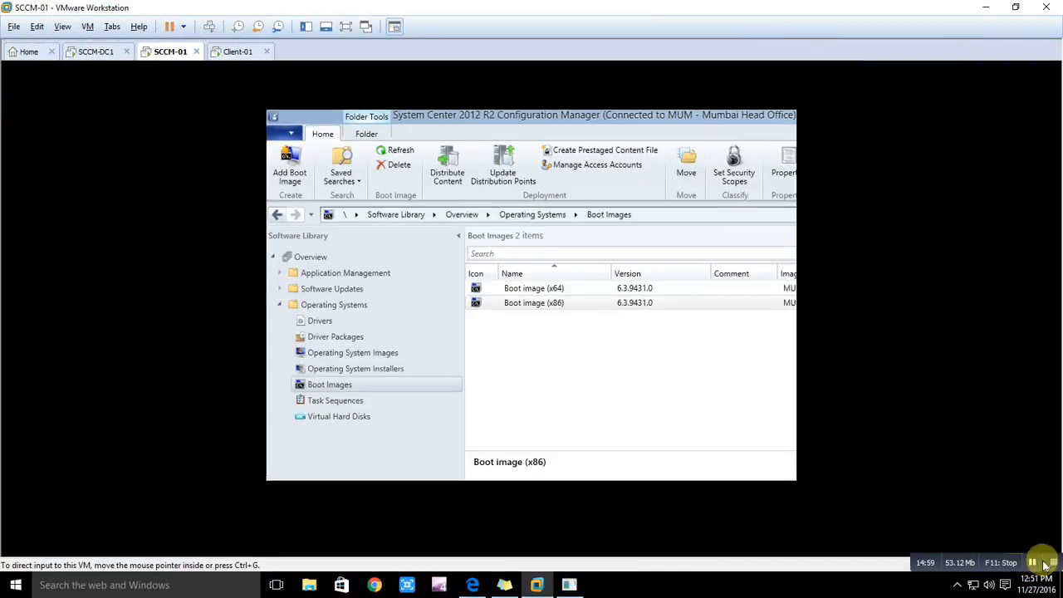